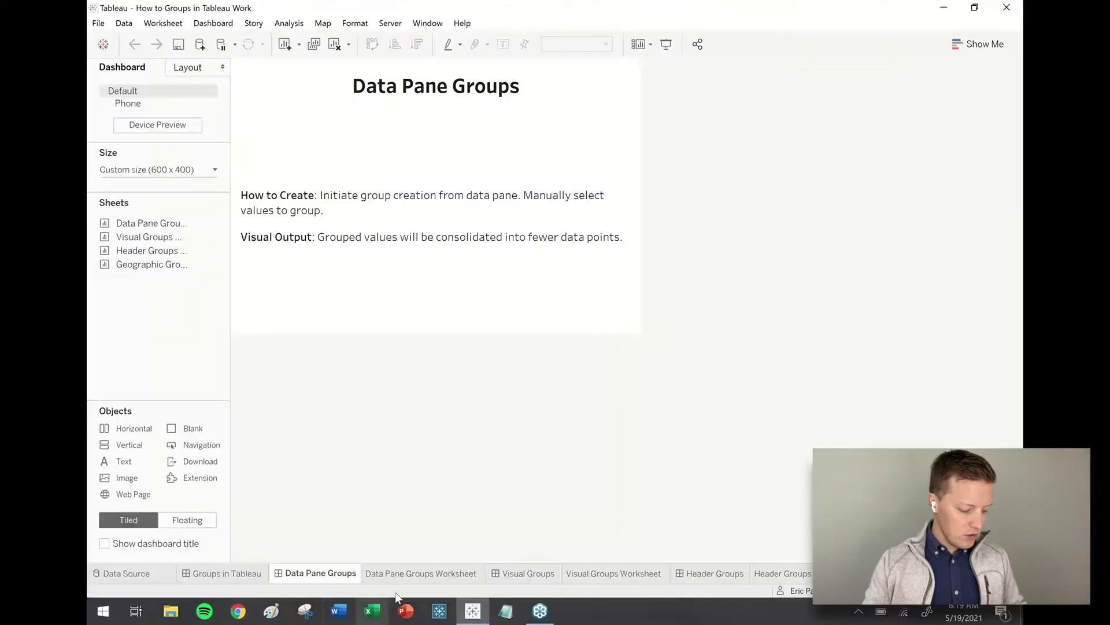
# - Switch to the Data Pane Groups Worksheet, which lists the 17 Sub-Category values
pyautogui.click(420, 572)
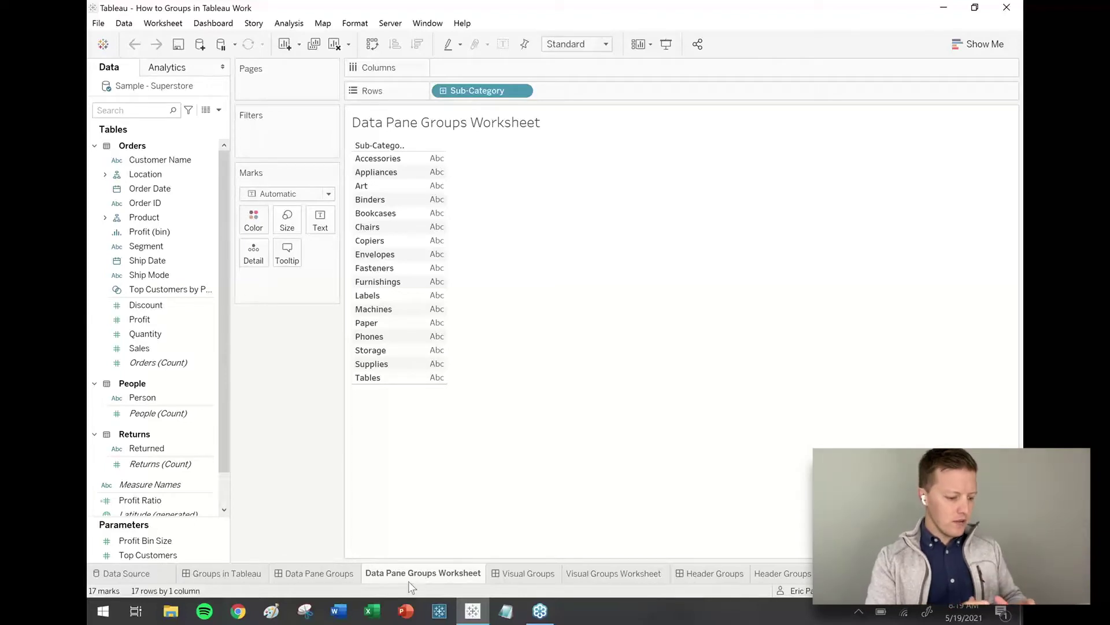
# - Search the Data pane for 'sub' and start creating a group from the Sub-Category field
pyautogui.click(168, 203)
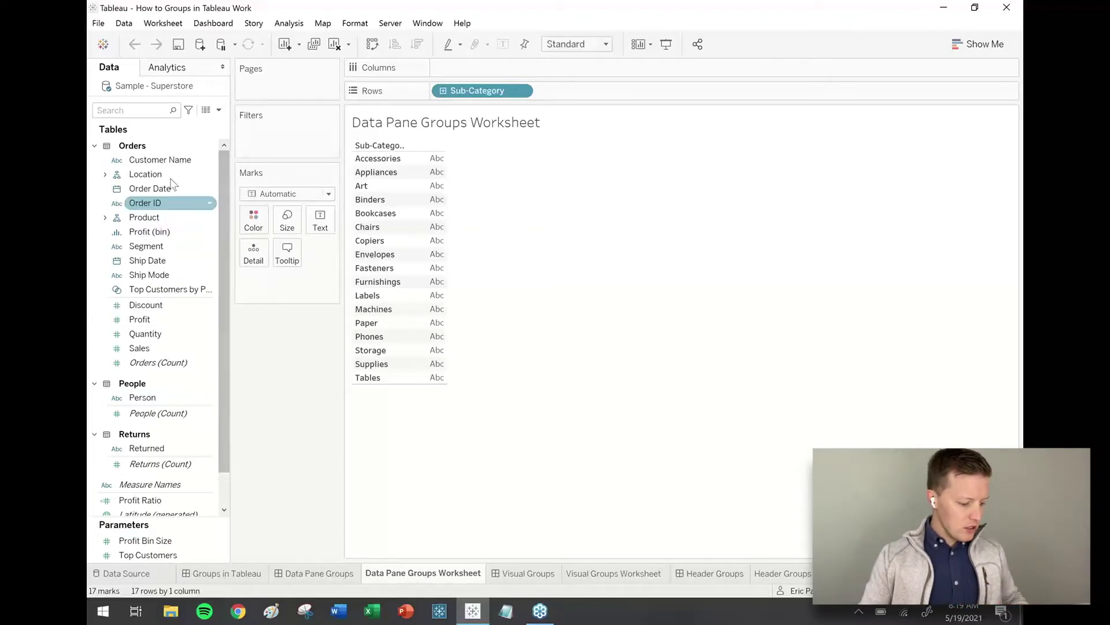
pyautogui.click(155, 110)
pyautogui.write('sub')
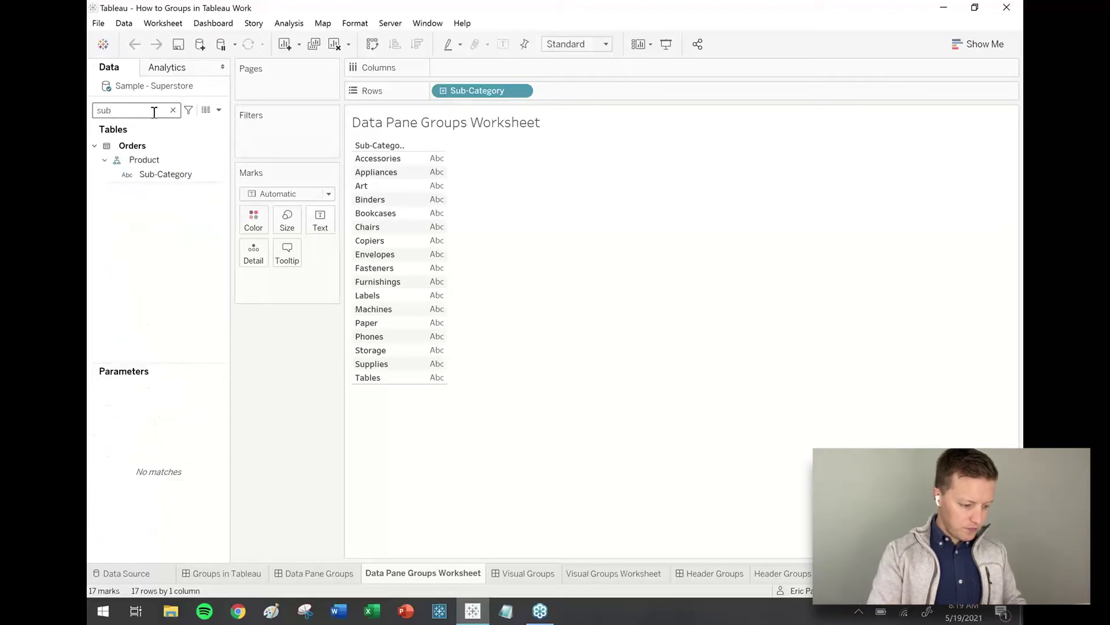
pyautogui.click(162, 174)
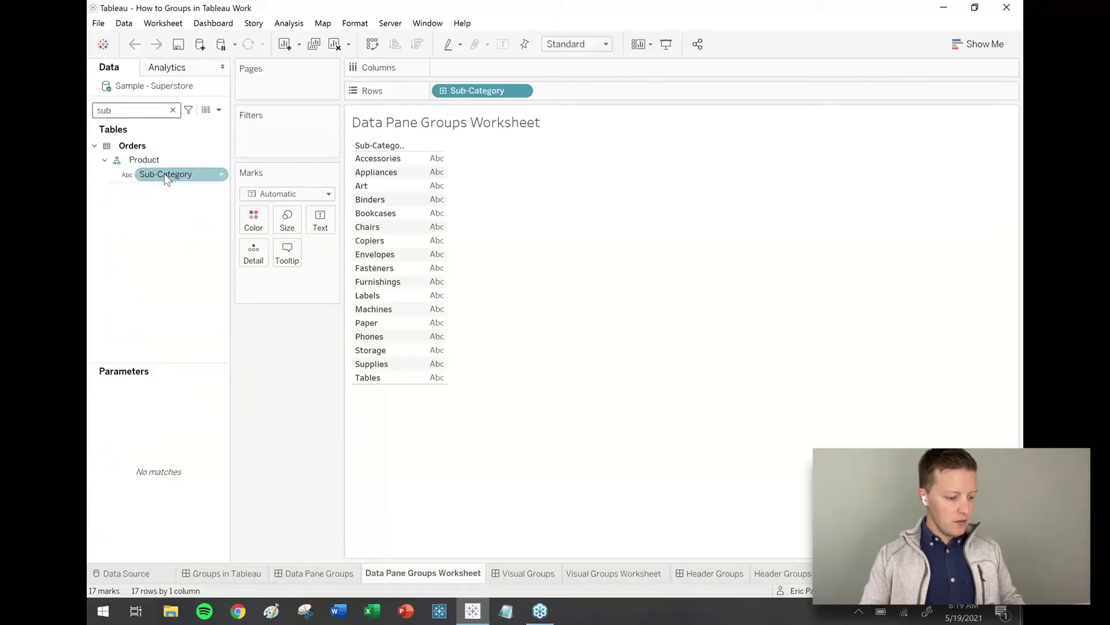
pyautogui.click(223, 176)
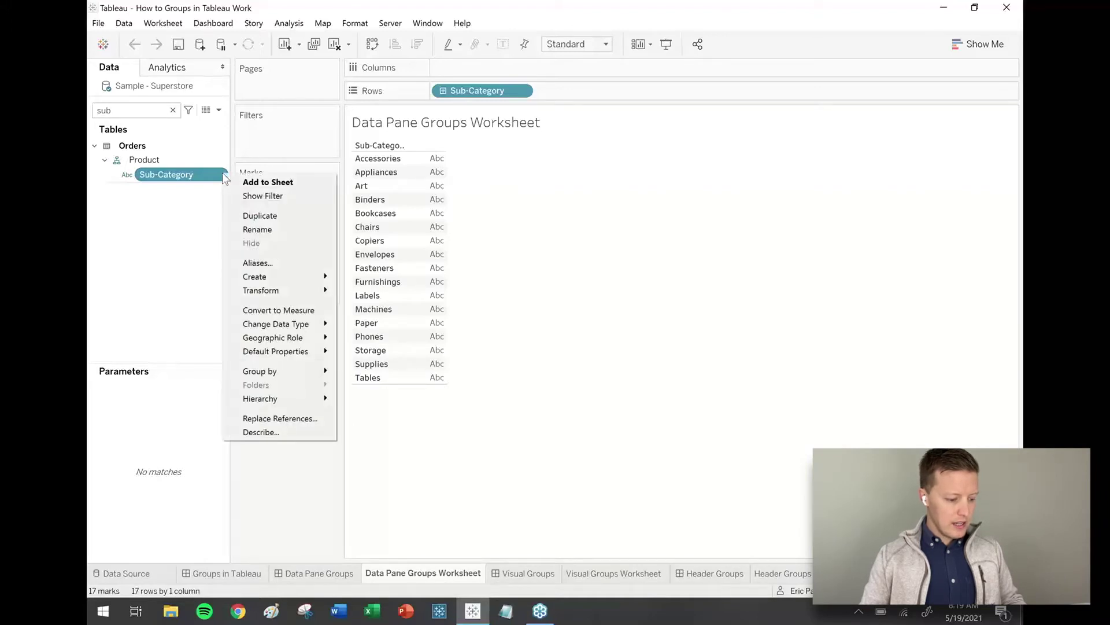
pyautogui.moveTo(285, 277)
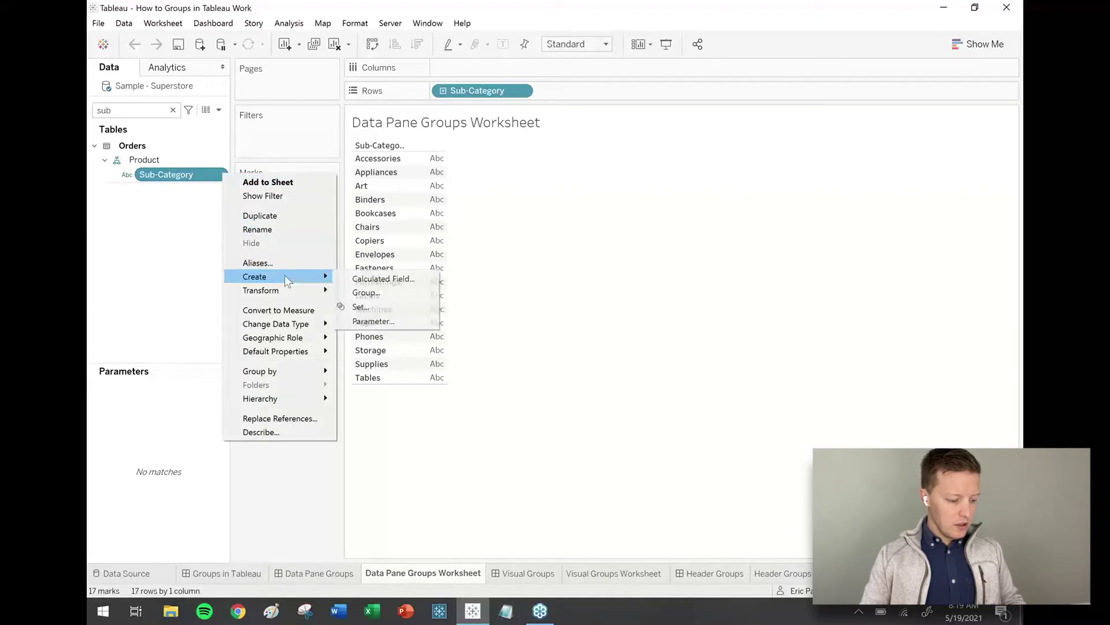
pyautogui.click(383, 291)
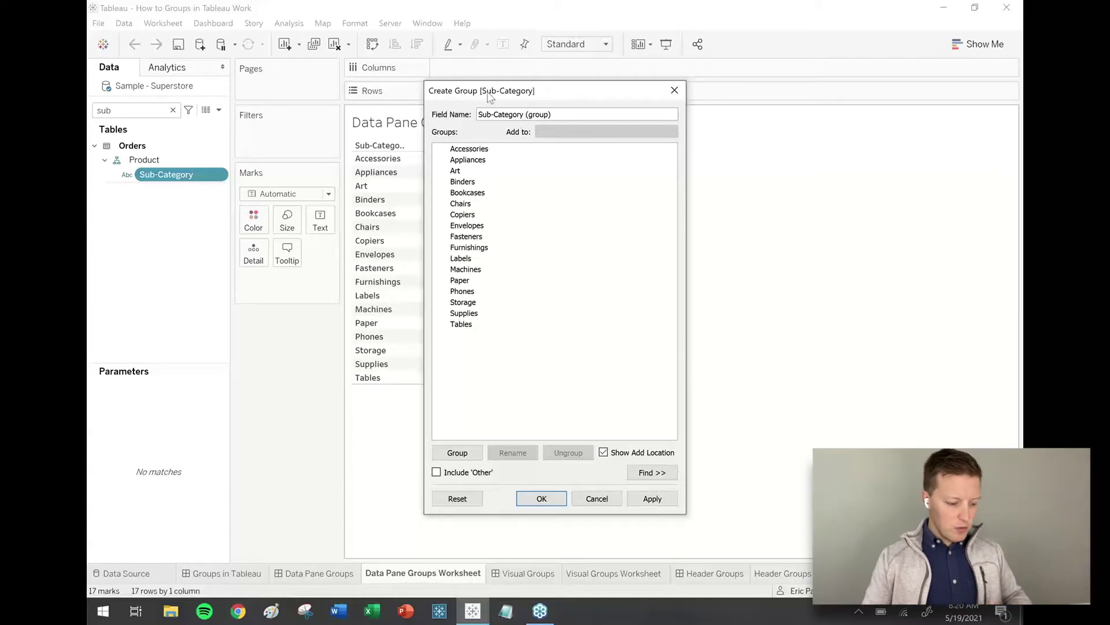
# - Group Accessories through Furnishings and name the group A-F
pyautogui.click(477, 151)
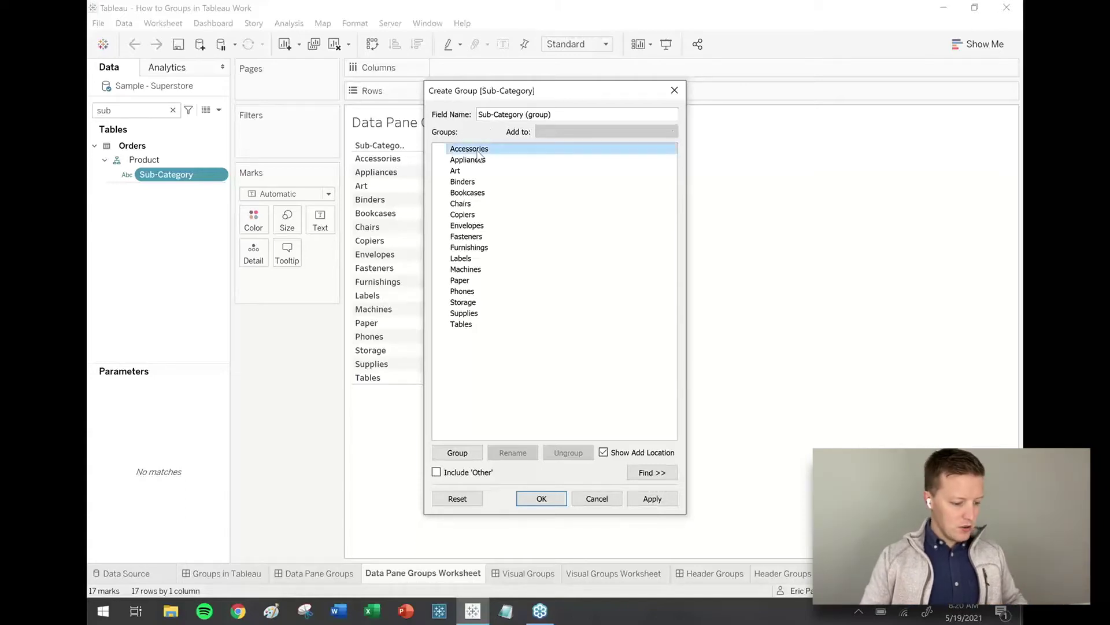
pyautogui.keyDown('shift'); pyautogui.click(487, 248); pyautogui.keyUp('shift')
pyautogui.click(458, 451)
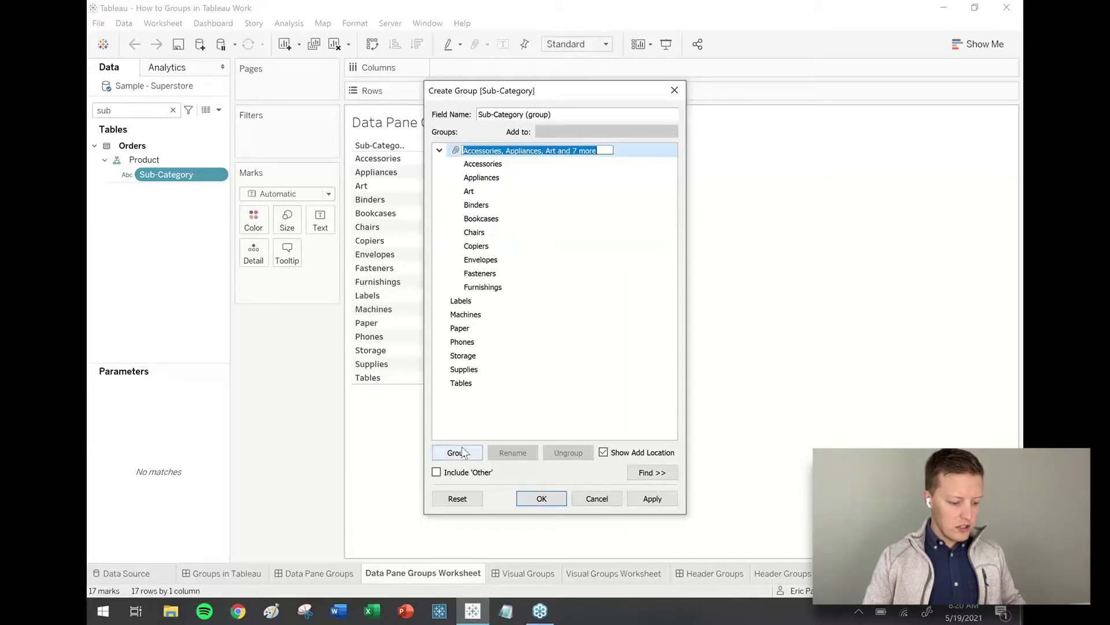
pyautogui.write('A-')
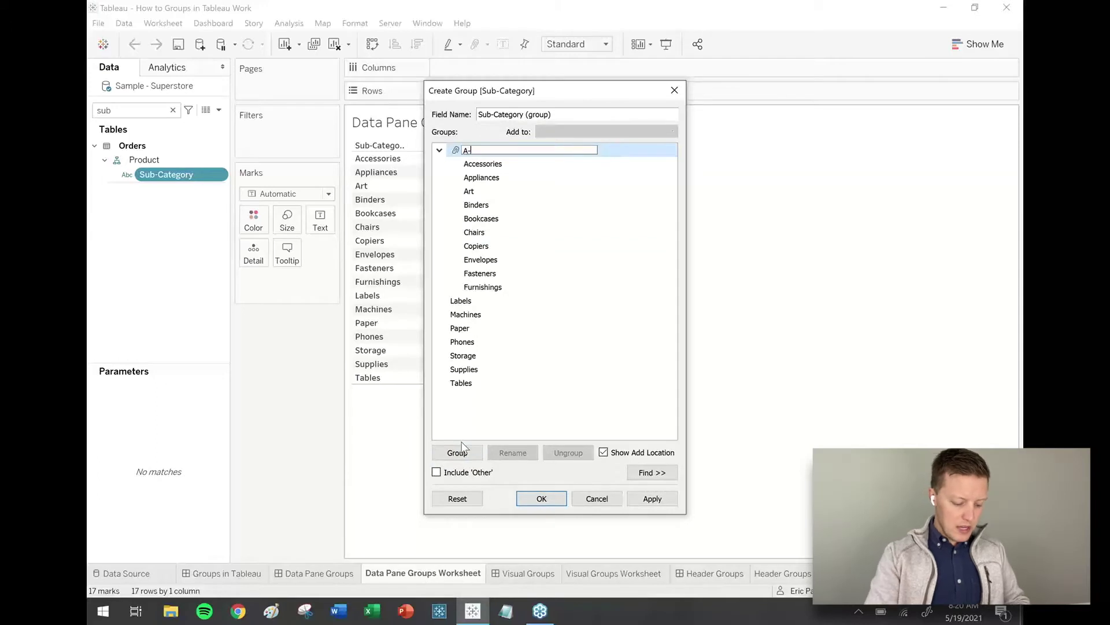
pyautogui.write('F')
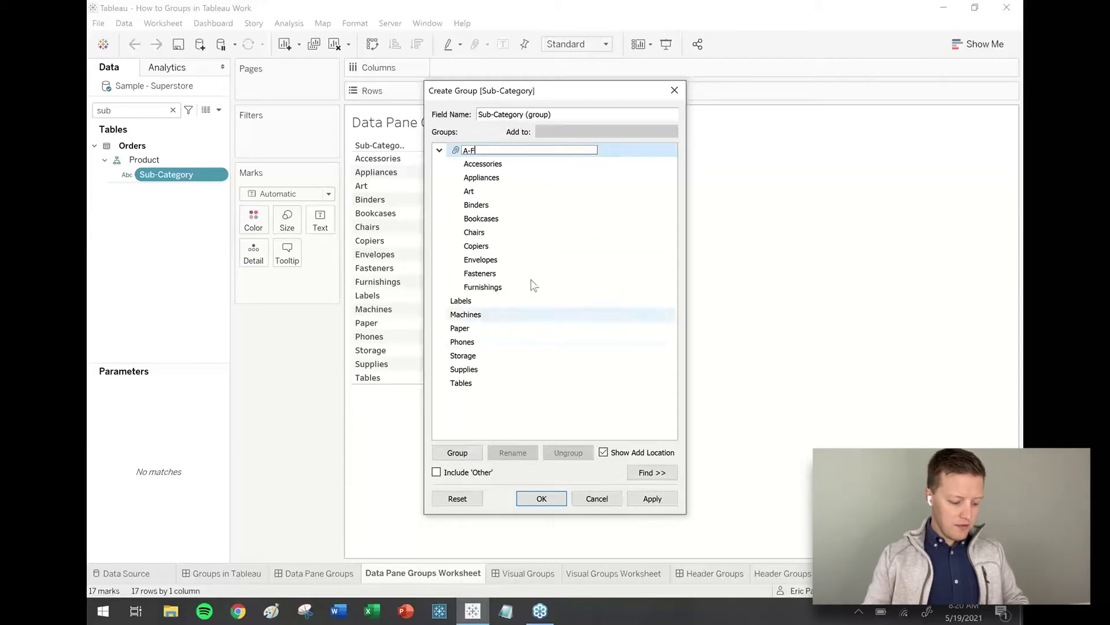
pyautogui.click(440, 151)
# - Group Labels through Tables as L-T and save the Sub-Category (group) field
pyautogui.click(463, 165)
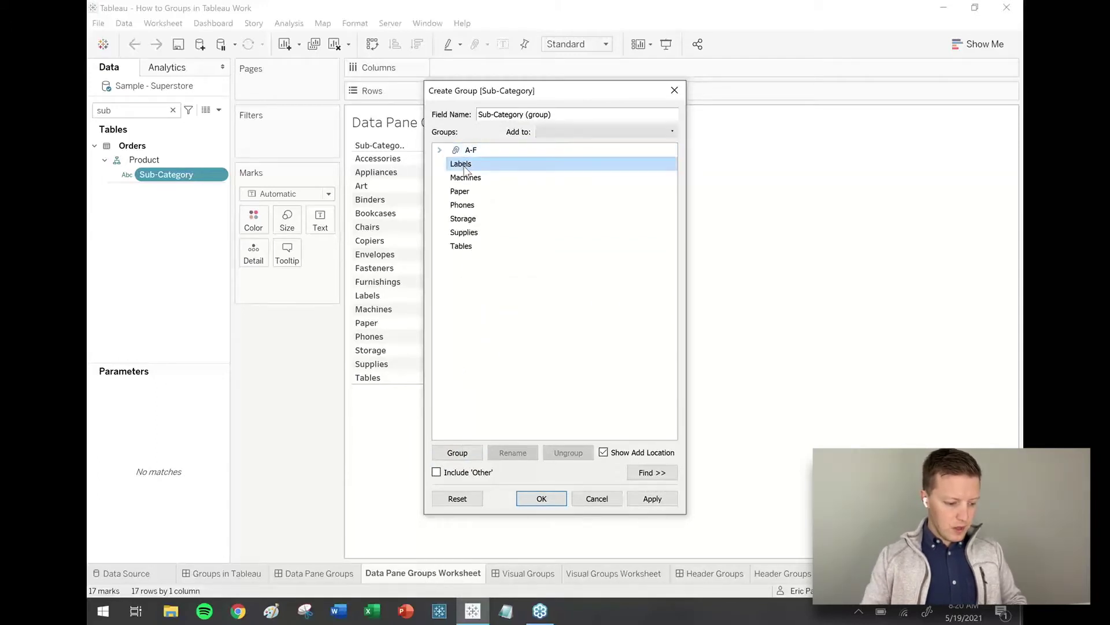
pyautogui.keyDown('shift'); pyautogui.click(488, 248); pyautogui.keyUp('shift')
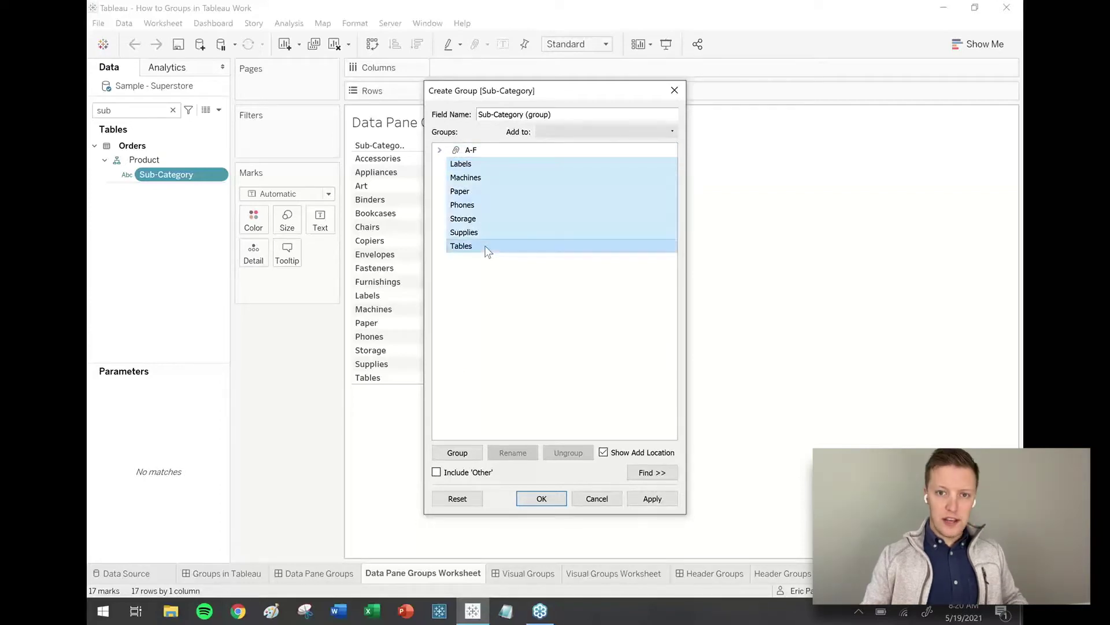
pyautogui.click(457, 453)
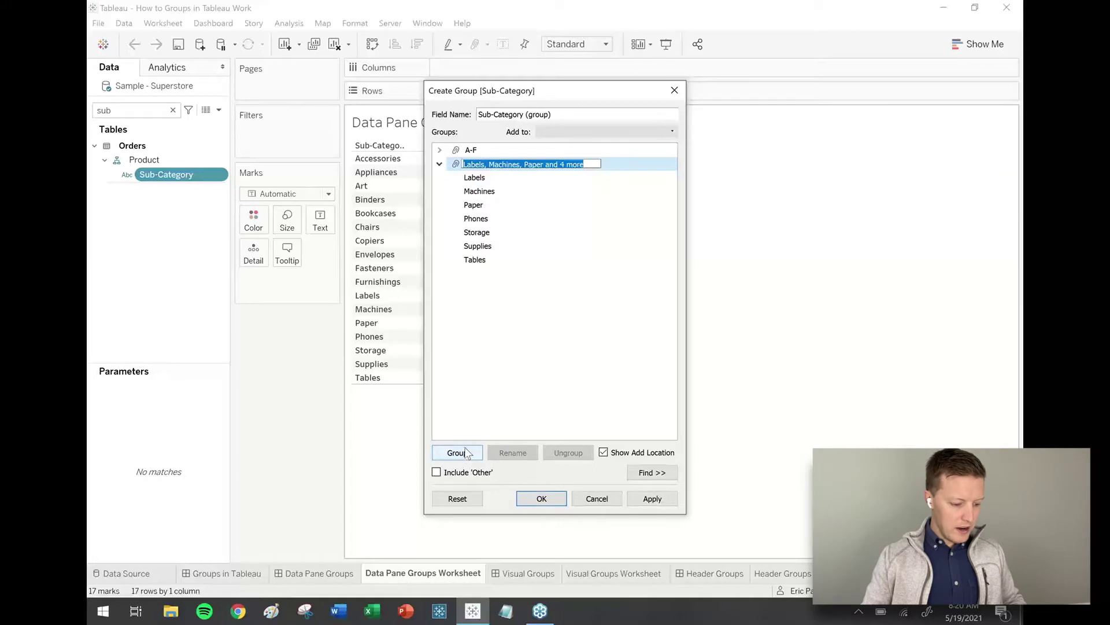
pyautogui.write('L-T')
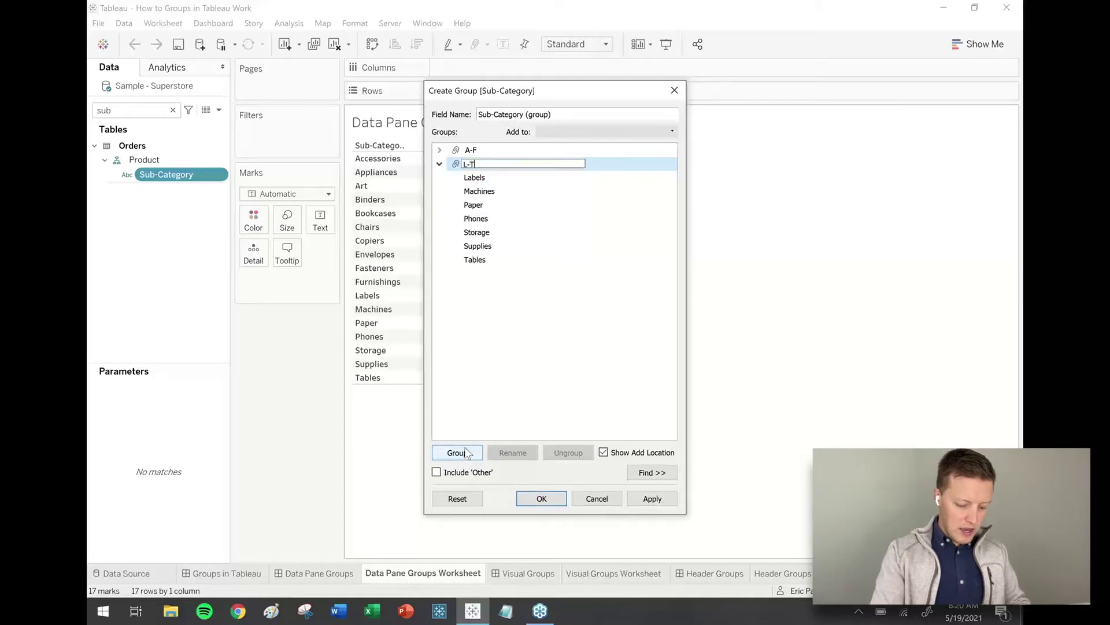
pyautogui.click(546, 316)
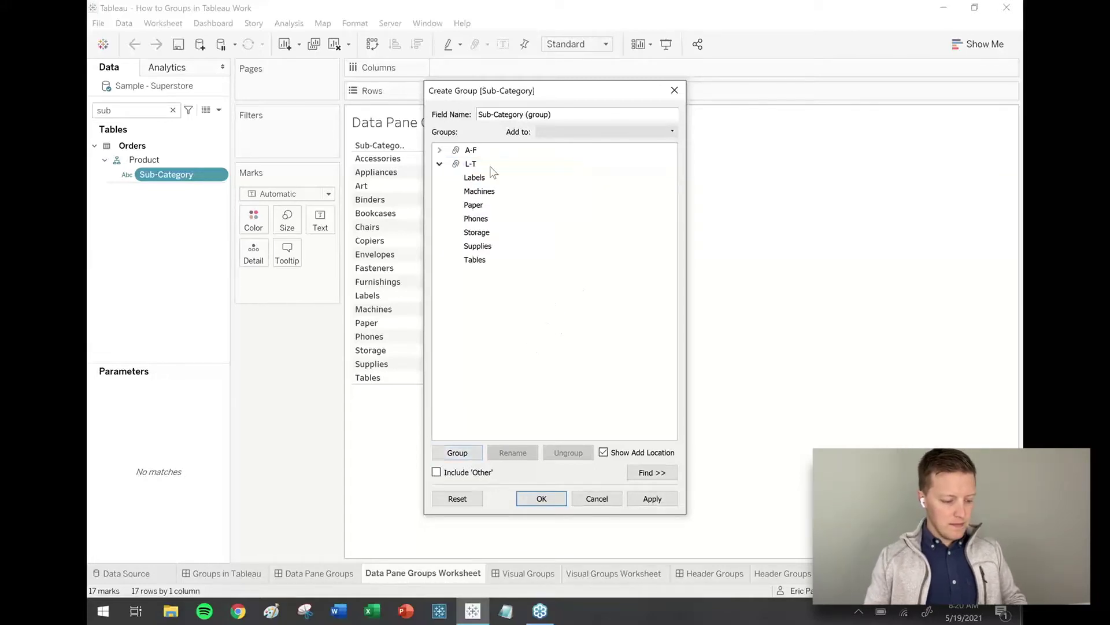
pyautogui.click(440, 150)
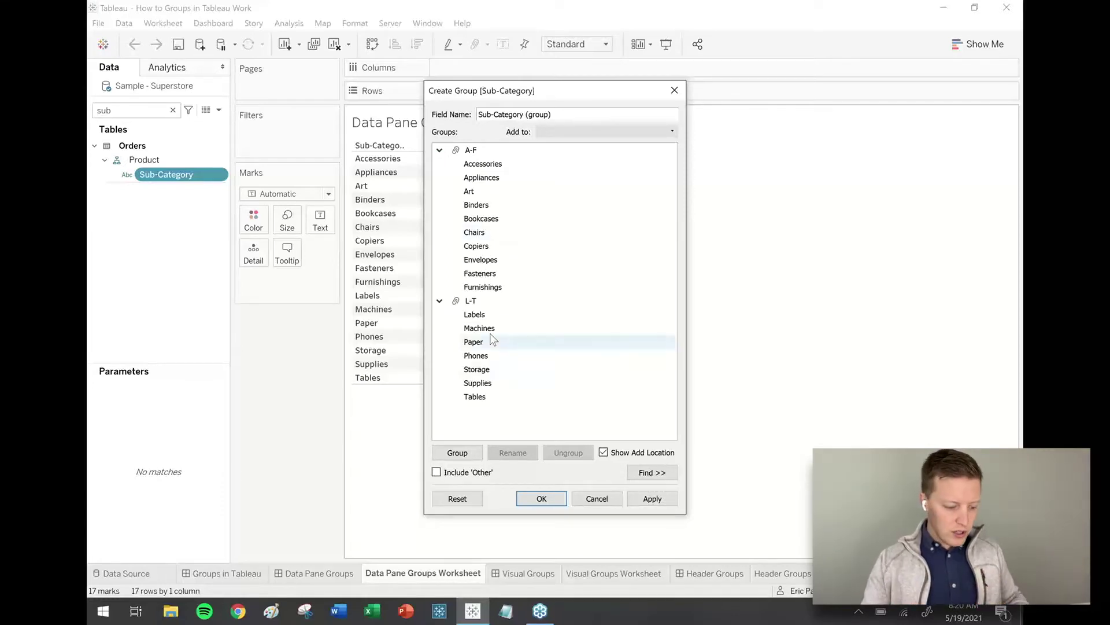
pyautogui.moveTo(486, 314)
pyautogui.mouseDown()
pyautogui.moveTo(508, 235)
pyautogui.moveTo(505, 322)
pyautogui.mouseUp()
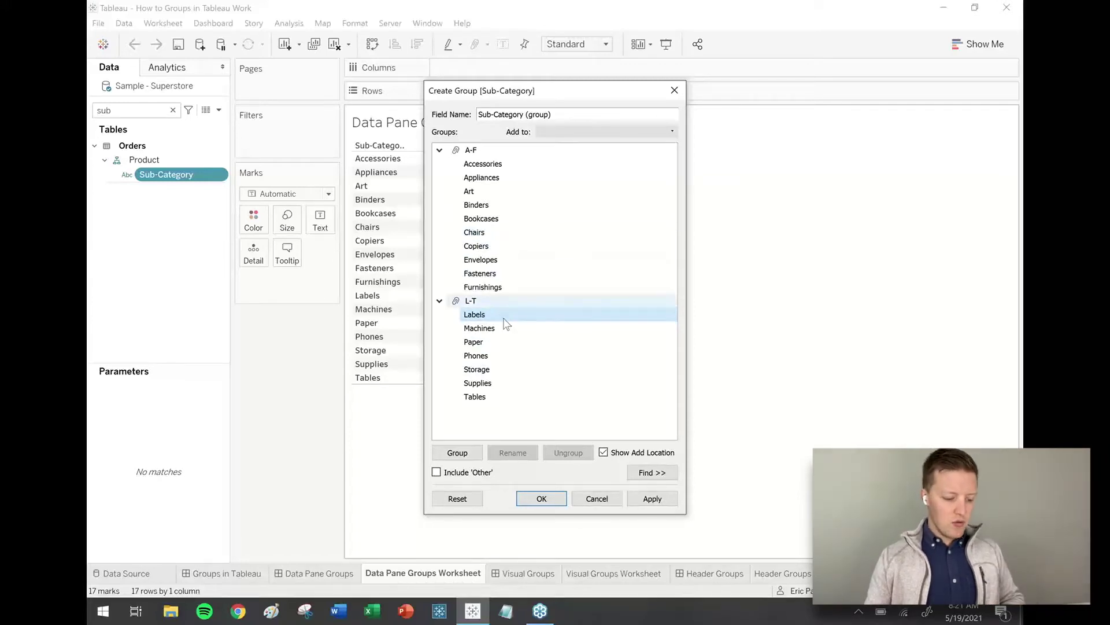
pyautogui.click(542, 500)
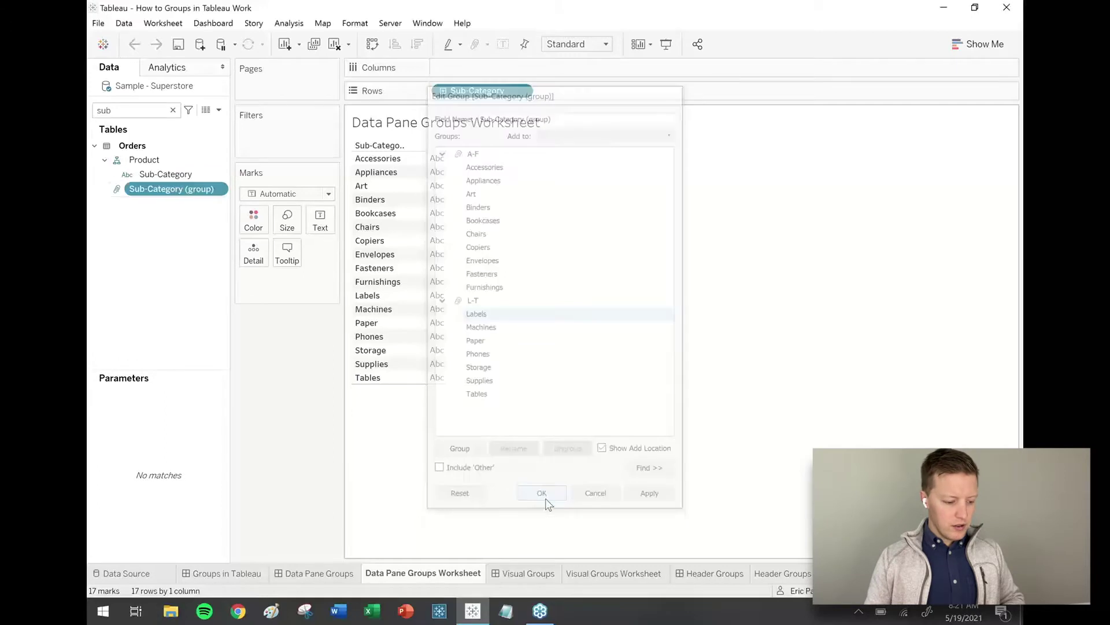
# - Put Sub-Category (group) on Rows before Sub-Category, then reopen it in Edit Group
pyautogui.click(153, 191)
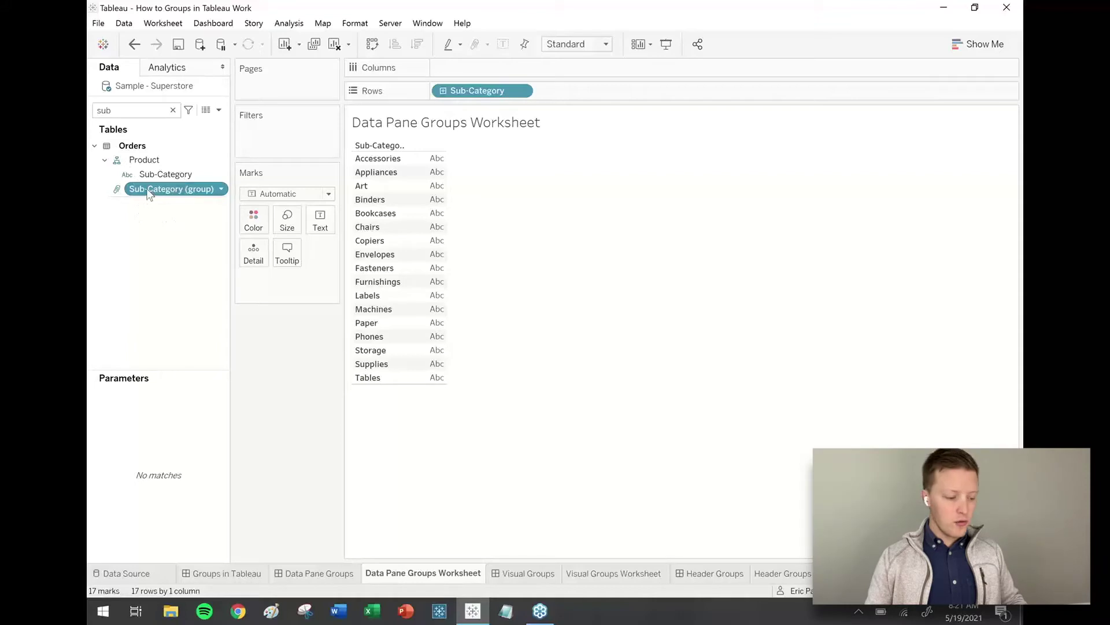
pyautogui.moveTo(155, 195); pyautogui.dragTo(225, 361)
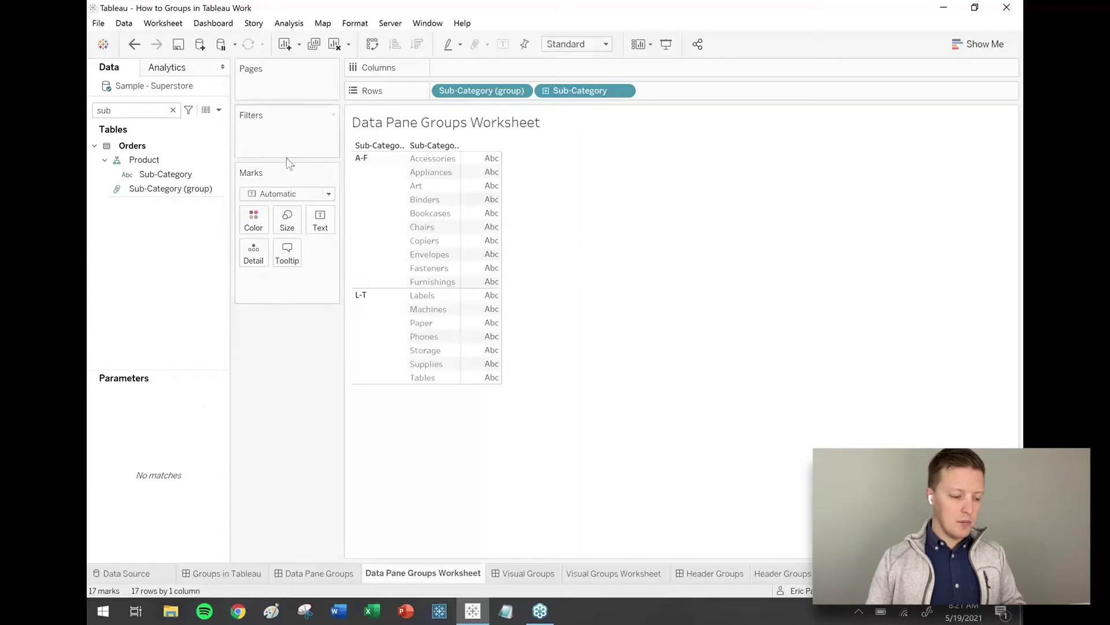
pyautogui.click(222, 193)
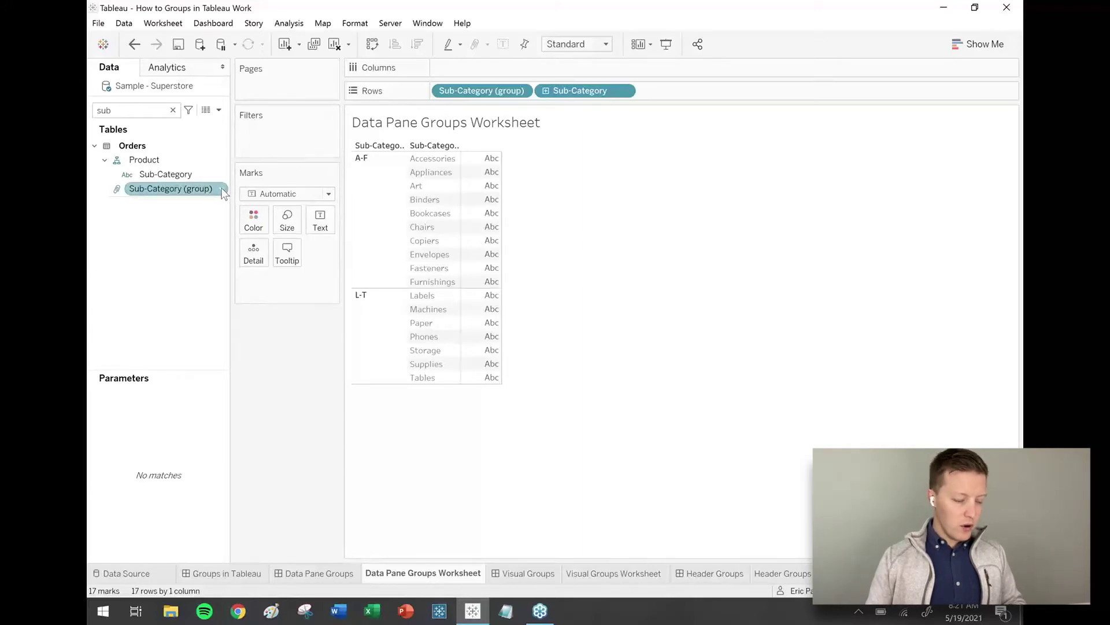
pyautogui.click(222, 192)
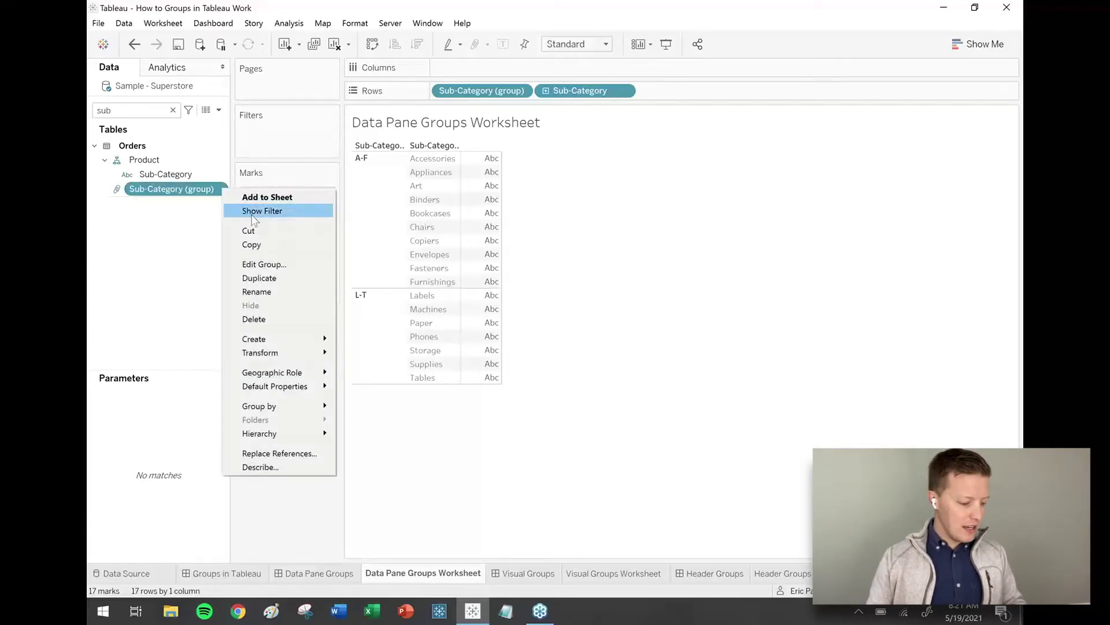
pyautogui.click(282, 265)
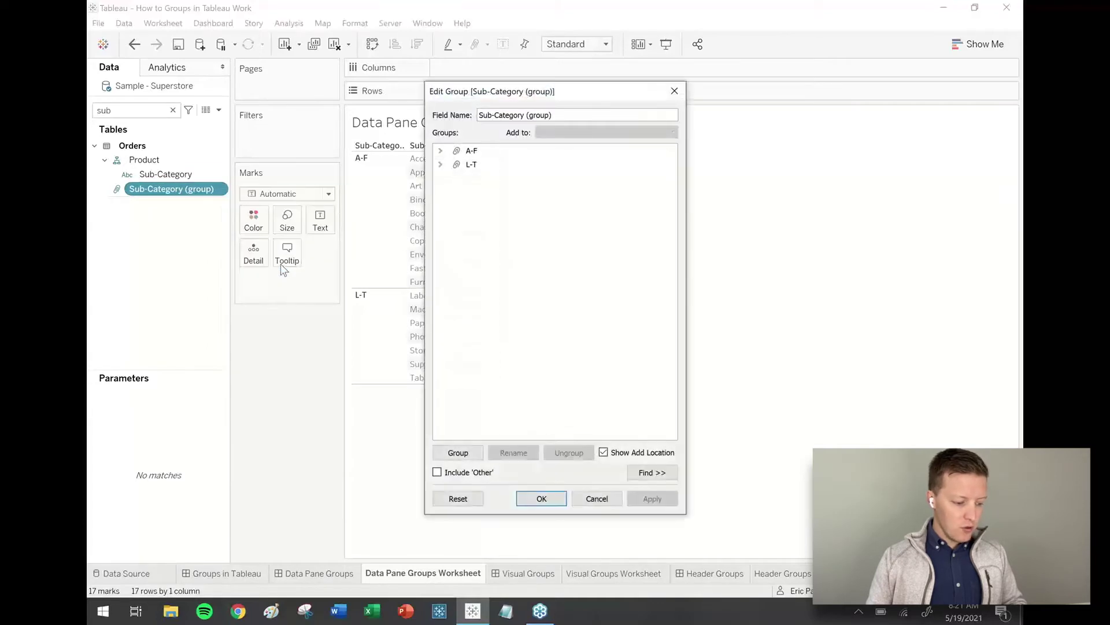
# - Find 'access' among the group members under A-F, then close Edit Group unchanged
pyautogui.click(665, 478)
pyautogui.click(517, 500)
pyautogui.write('a')
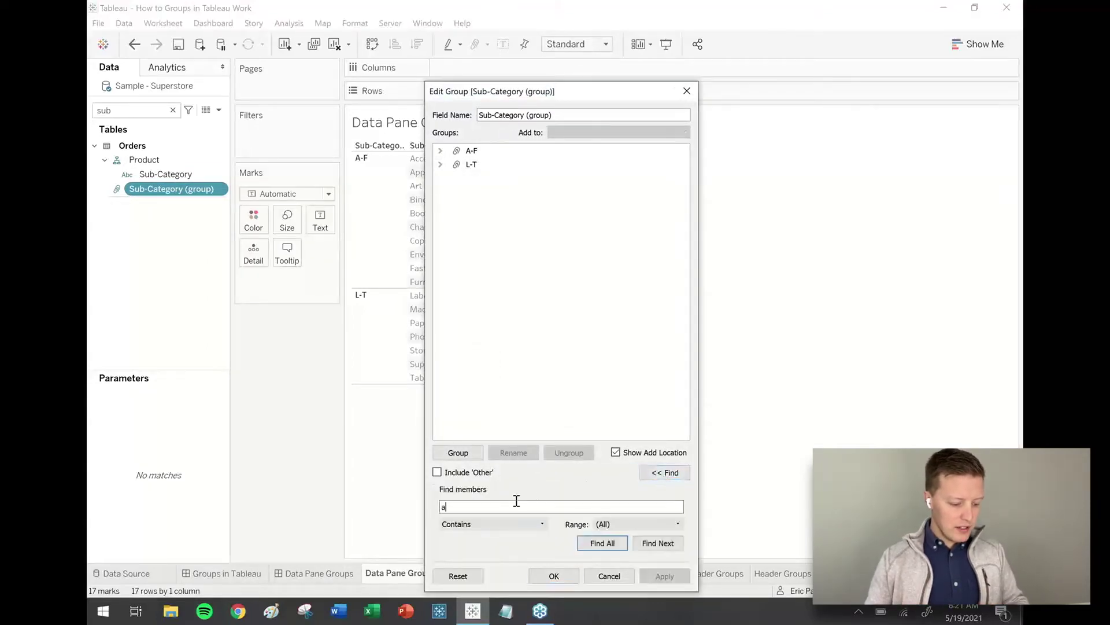
pyautogui.write('ccess')
pyautogui.press('Return')
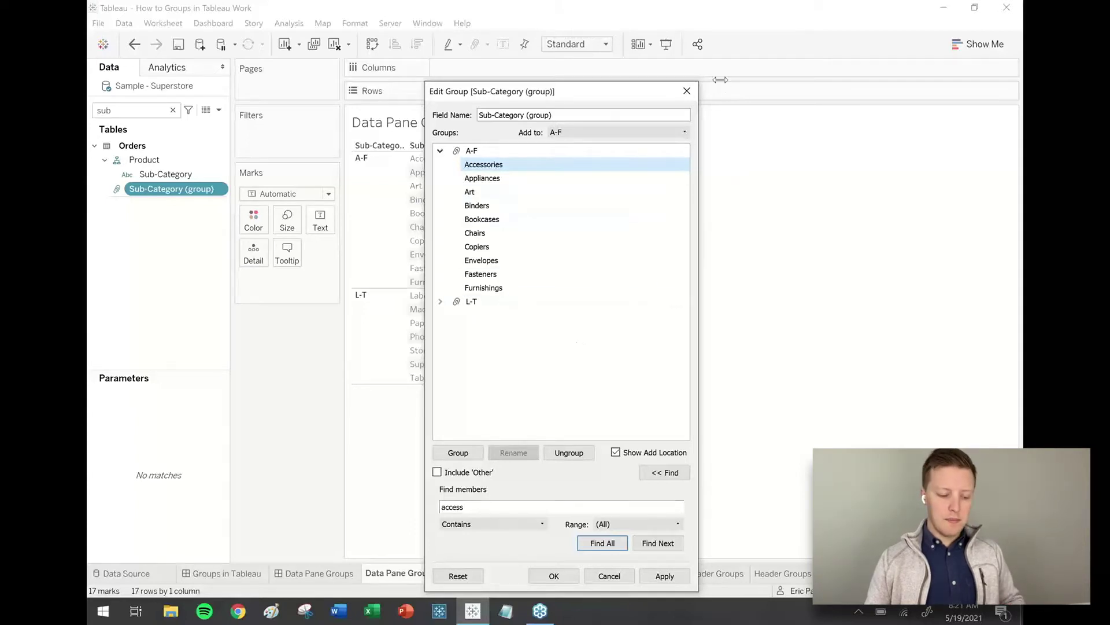
pyautogui.click(686, 91)
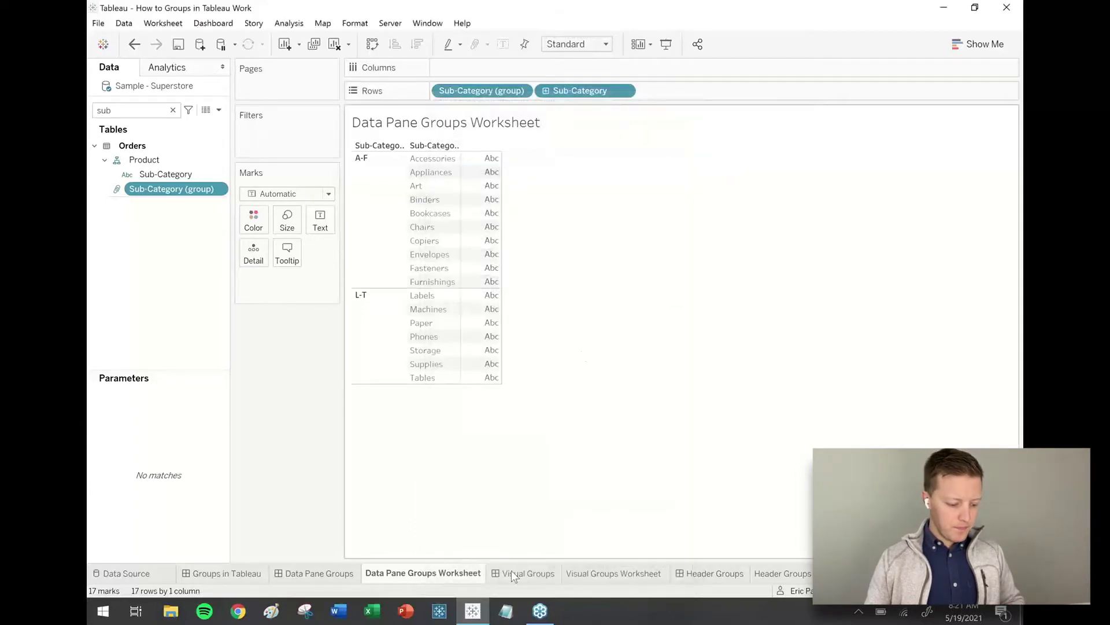
pyautogui.moveTo(508, 577)
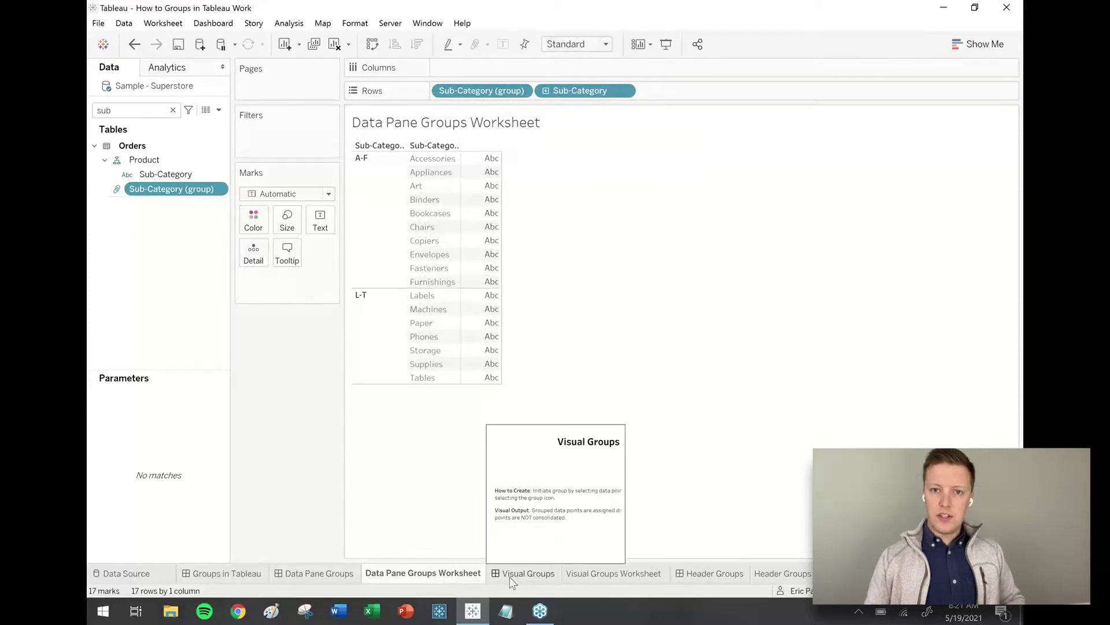
# - Switch to the Visual Groups dashboard explaining how visual groups are created
pyautogui.click(509, 578)
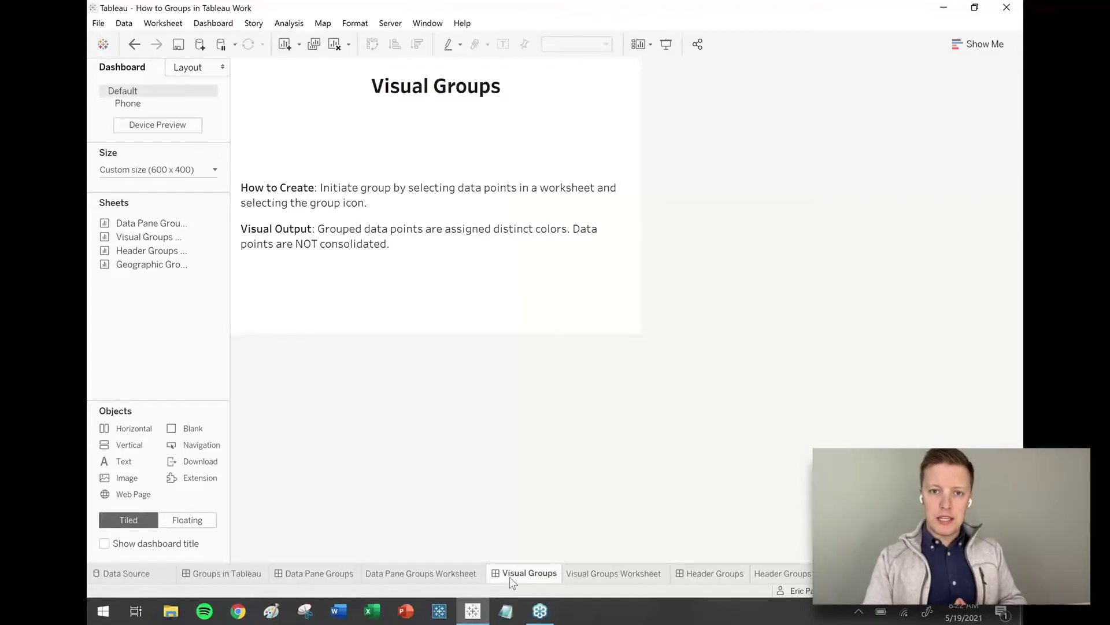
# - On the Visual Groups Worksheet, group the three negative-profit marks via the Group Members paperclip
pyautogui.click(581, 574)
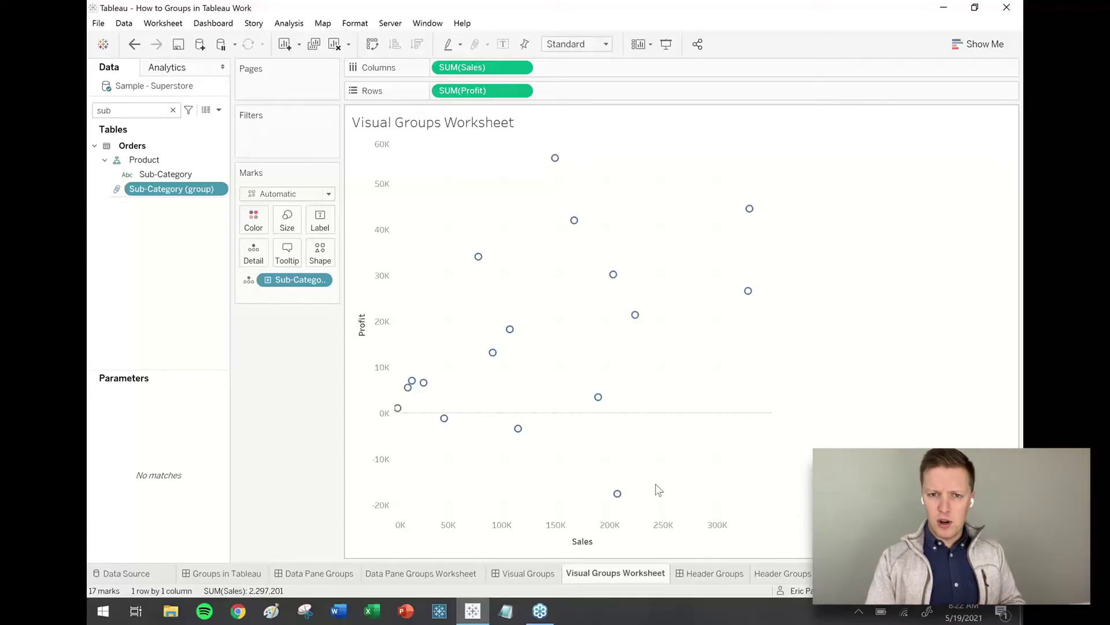
pyautogui.moveTo(642, 502); pyautogui.dragTo(424, 416)
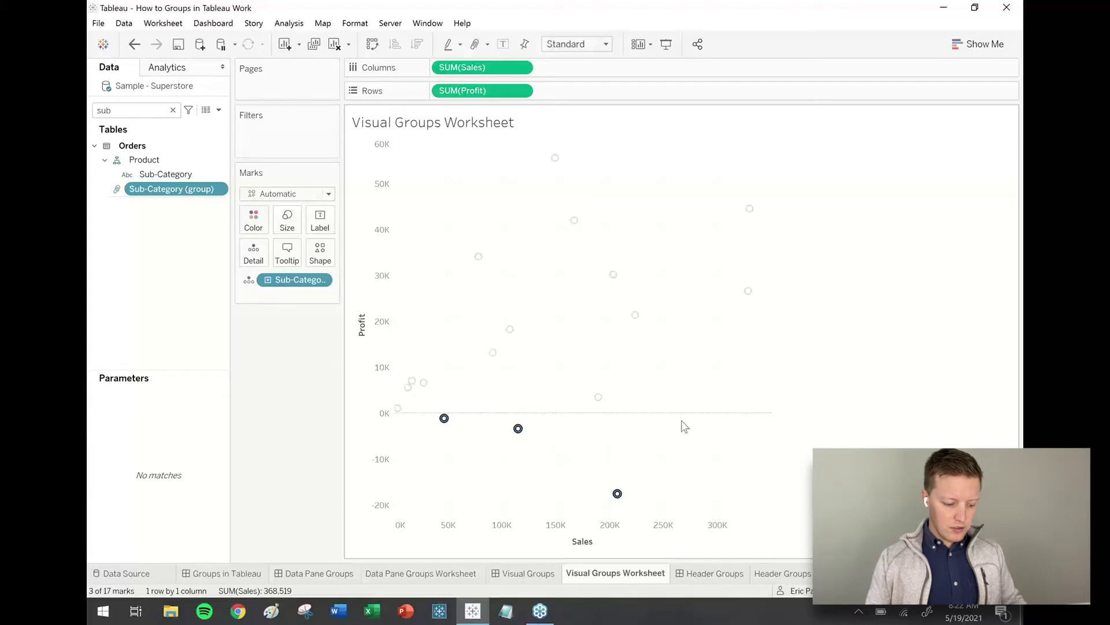
pyautogui.moveTo(521, 431)
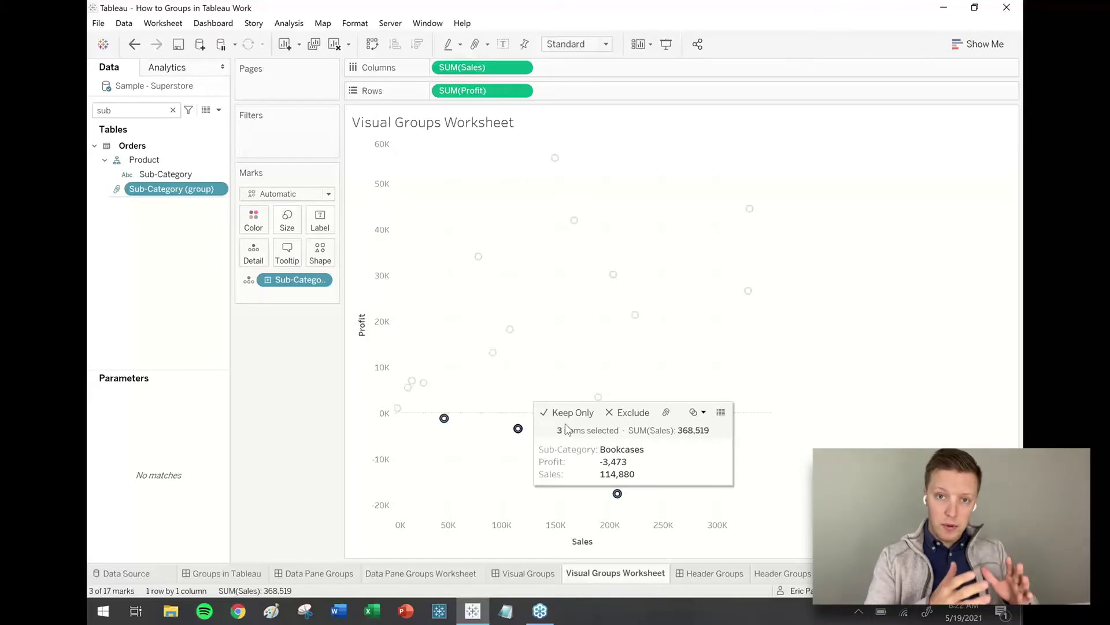
pyautogui.click(667, 412)
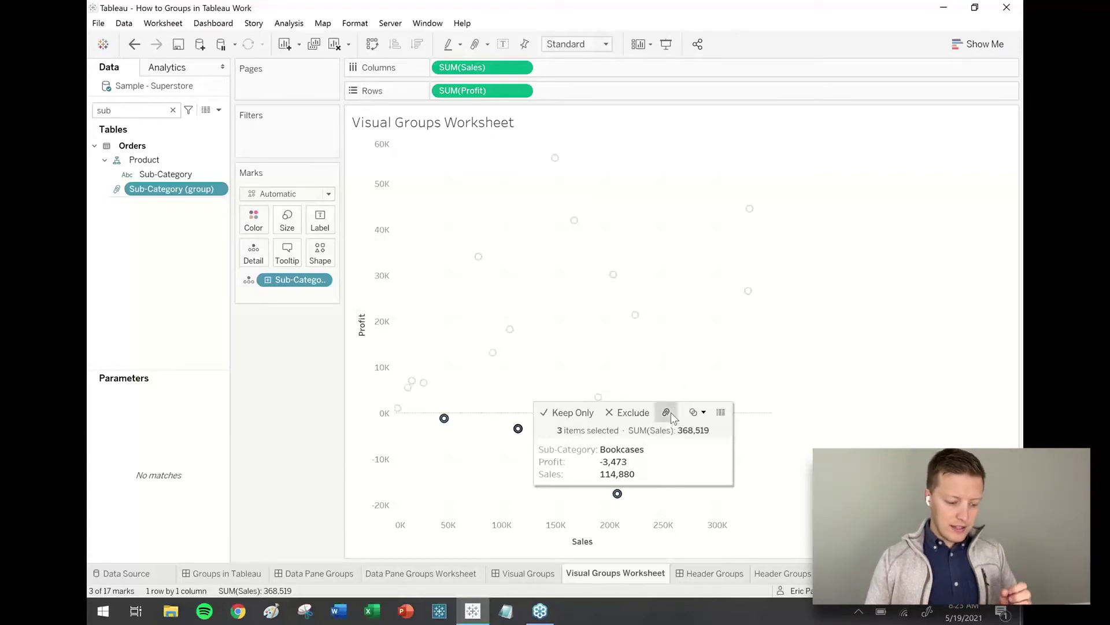
# - Finish the Bookcases, Supplies, Tables group, deselect all marks, and widen the Marks card
pyautogui.click(670, 414)
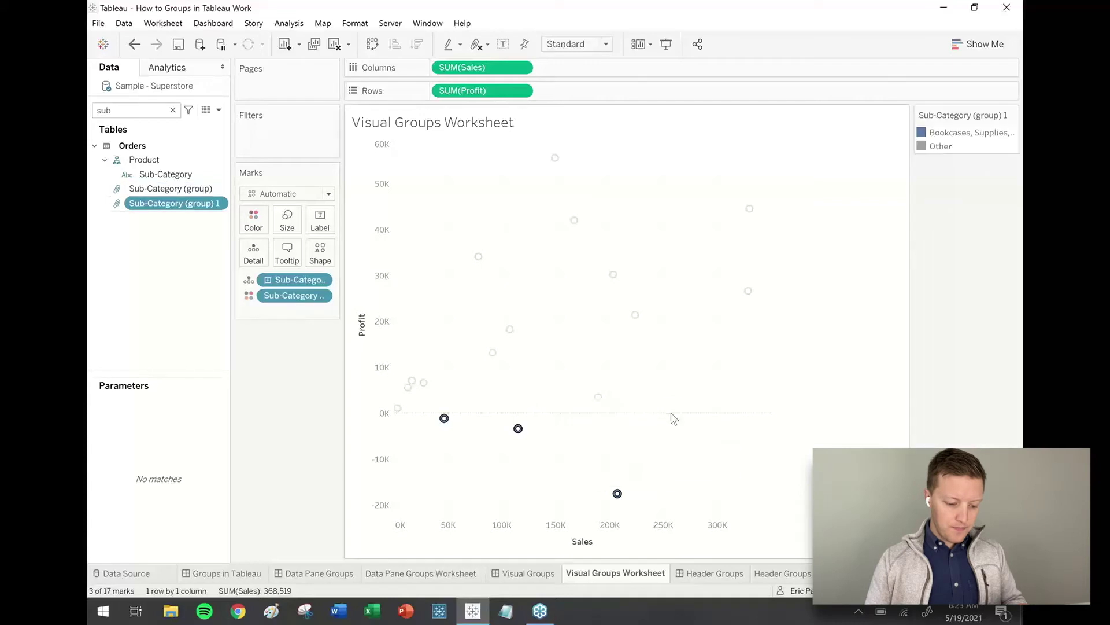
pyautogui.click(674, 418)
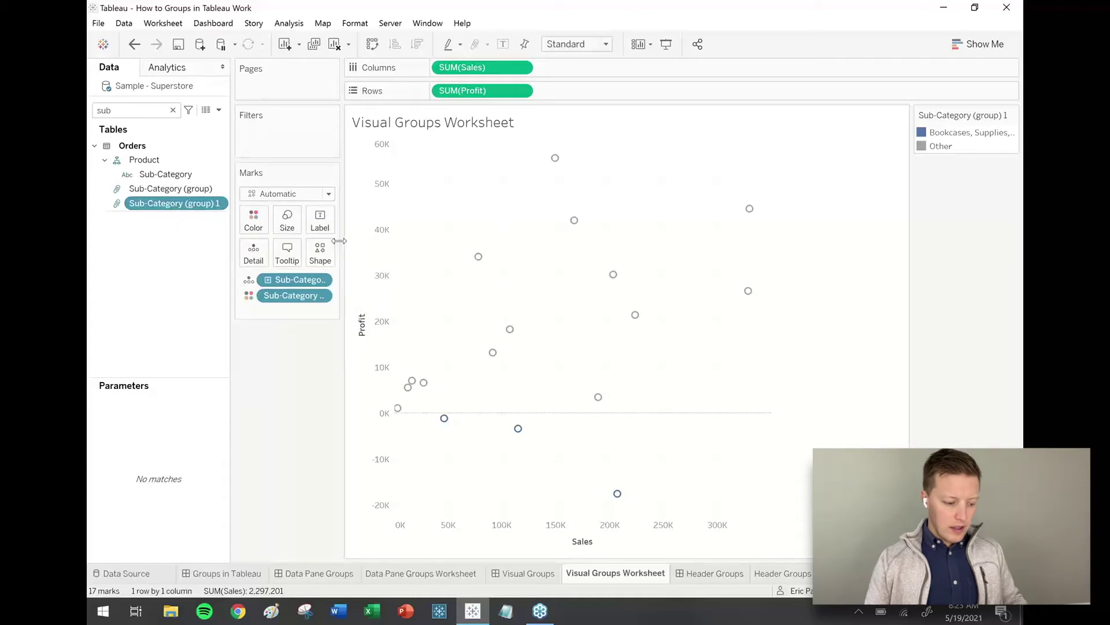
pyautogui.moveTo(340, 242); pyautogui.dragTo(438, 246)
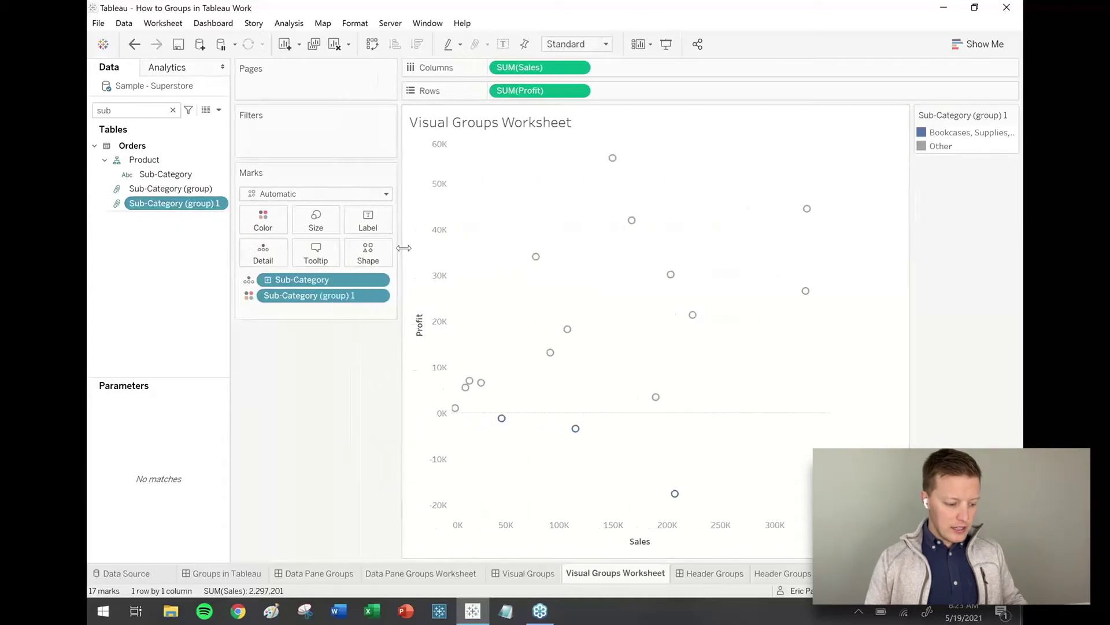
pyautogui.click(263, 222)
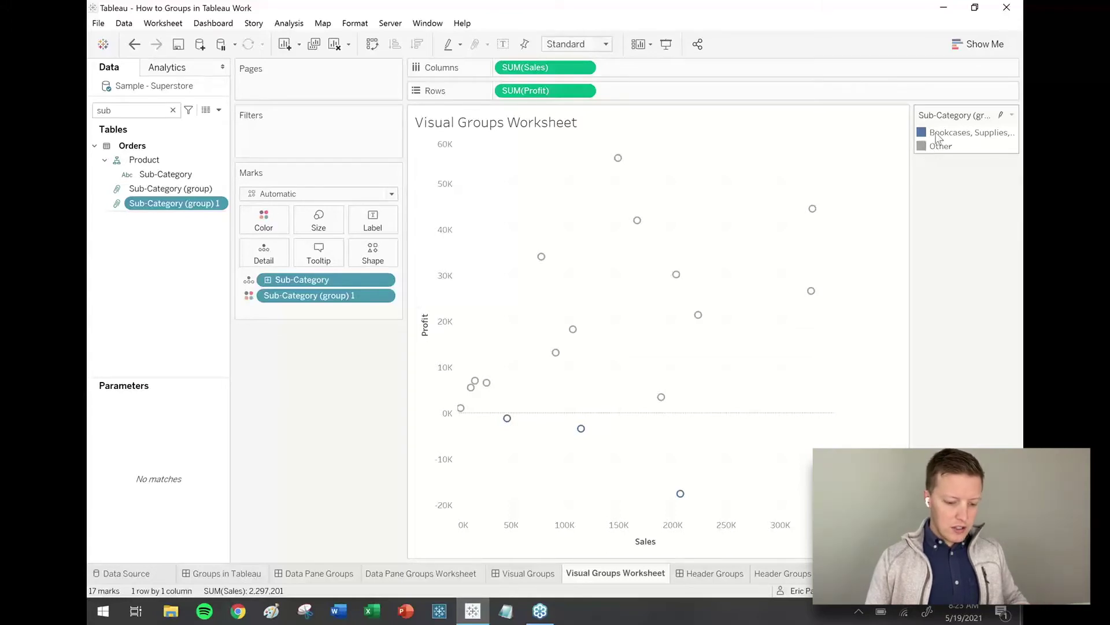
pyautogui.moveTo(937, 137)
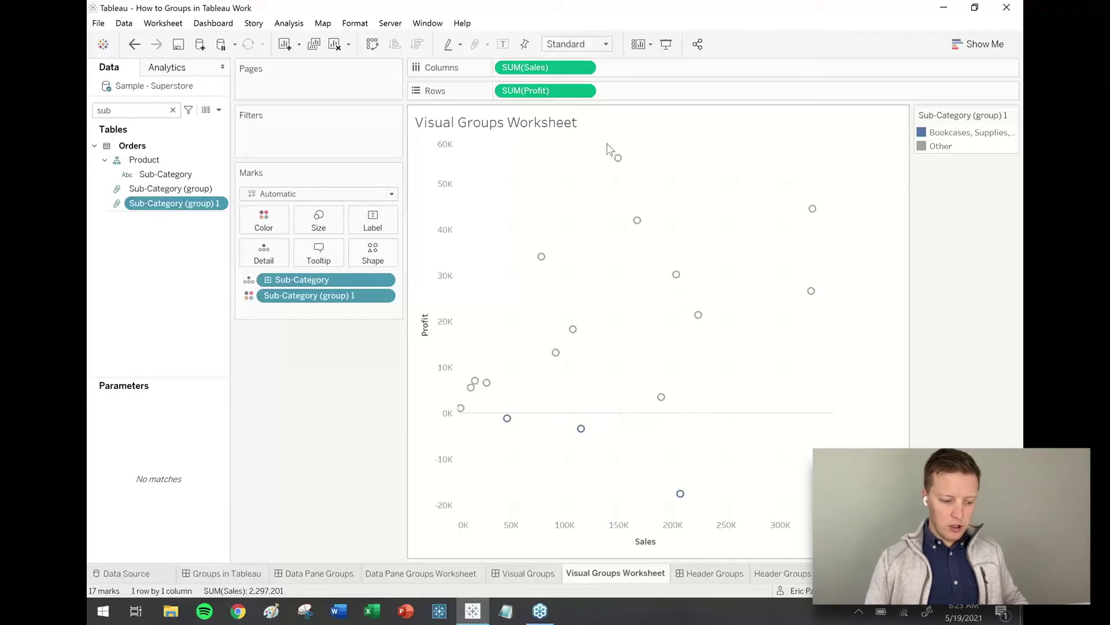
# - Group the six highest-profit marks into a new orange group and deselect them
pyautogui.moveTo(606, 144)
pyautogui.mouseDown()
pyautogui.moveTo(700, 238)
pyautogui.moveTo(610, 149)
pyautogui.moveTo(619, 181)
pyautogui.moveTo(832, 333)
pyautogui.moveTo(602, 151)
pyautogui.mouseUp()
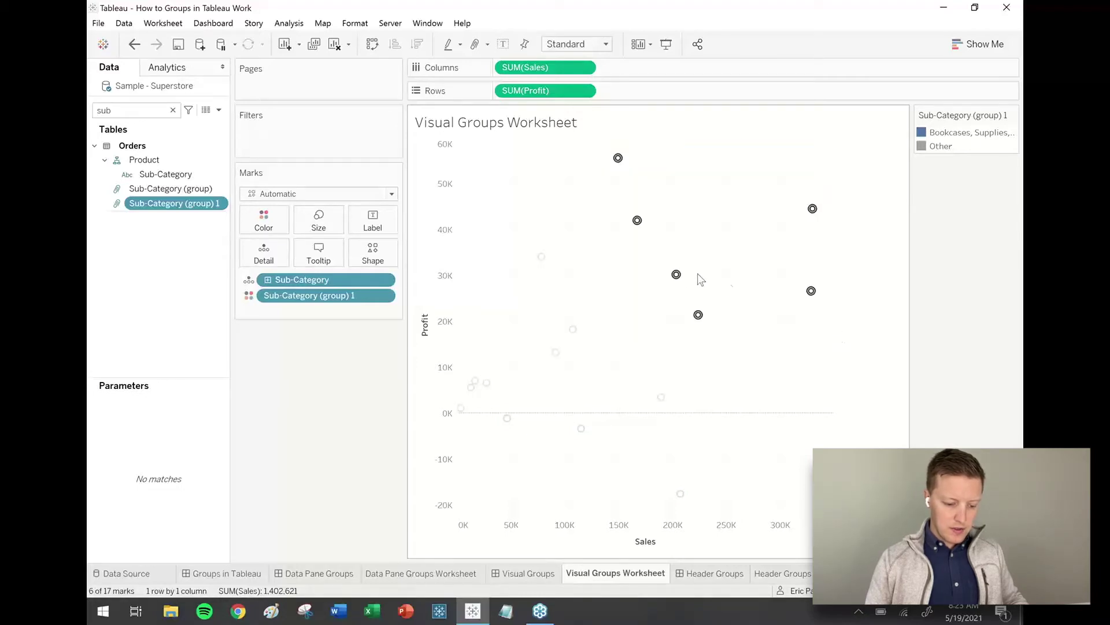
pyautogui.moveTo(675, 277)
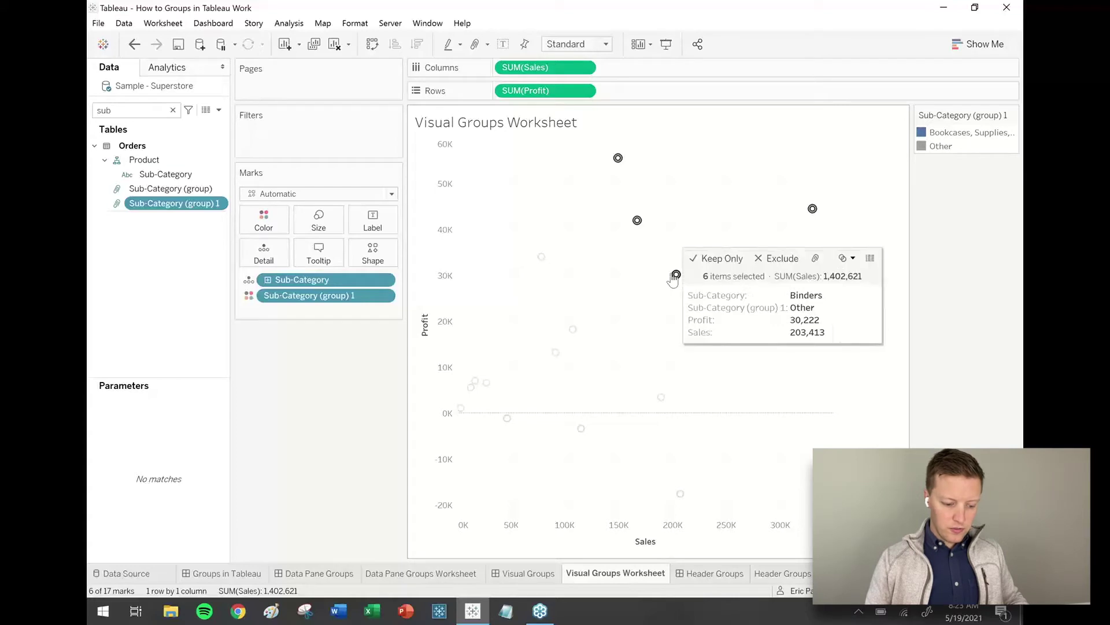
pyautogui.click(815, 259)
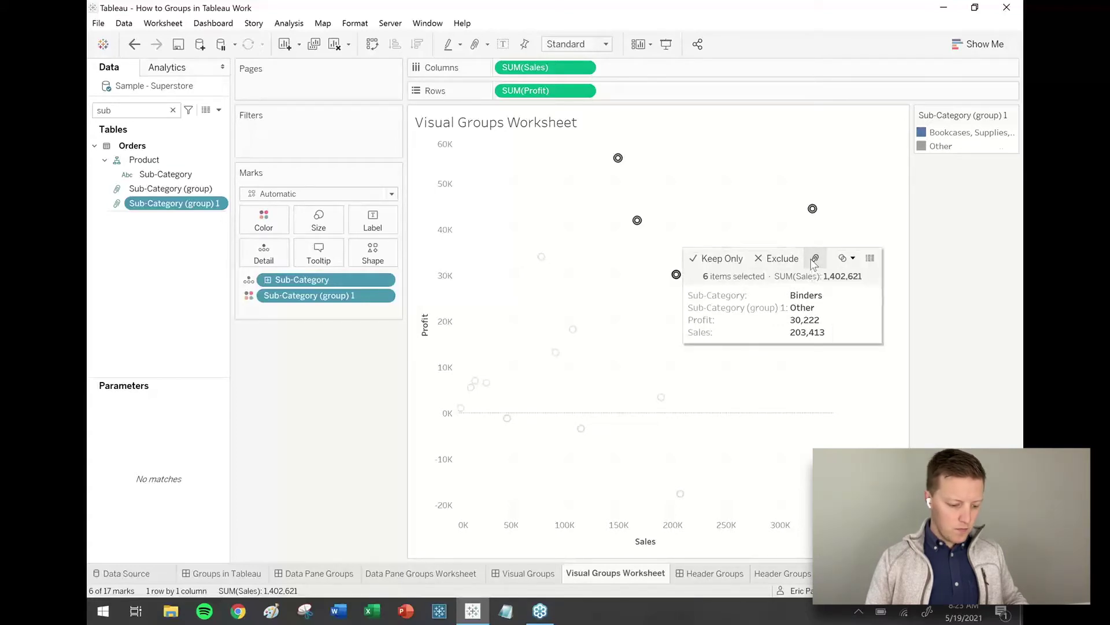
pyautogui.click(752, 224)
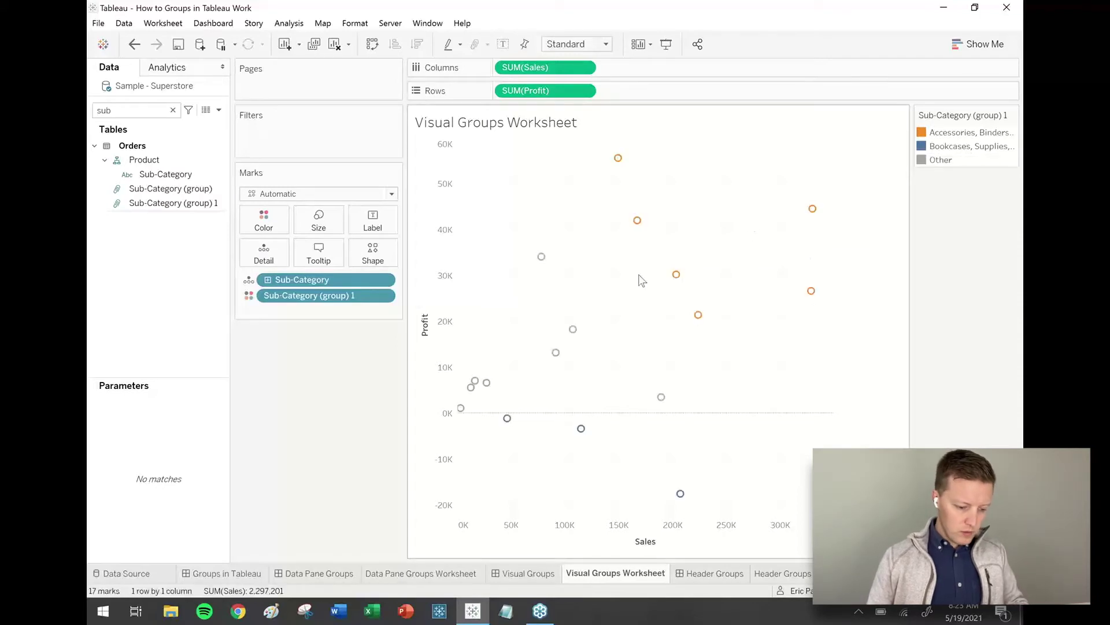
pyautogui.rightClick(953, 133)
# - Alias the orange group as 'High Sales/High Profit'
pyautogui.click(928, 199)
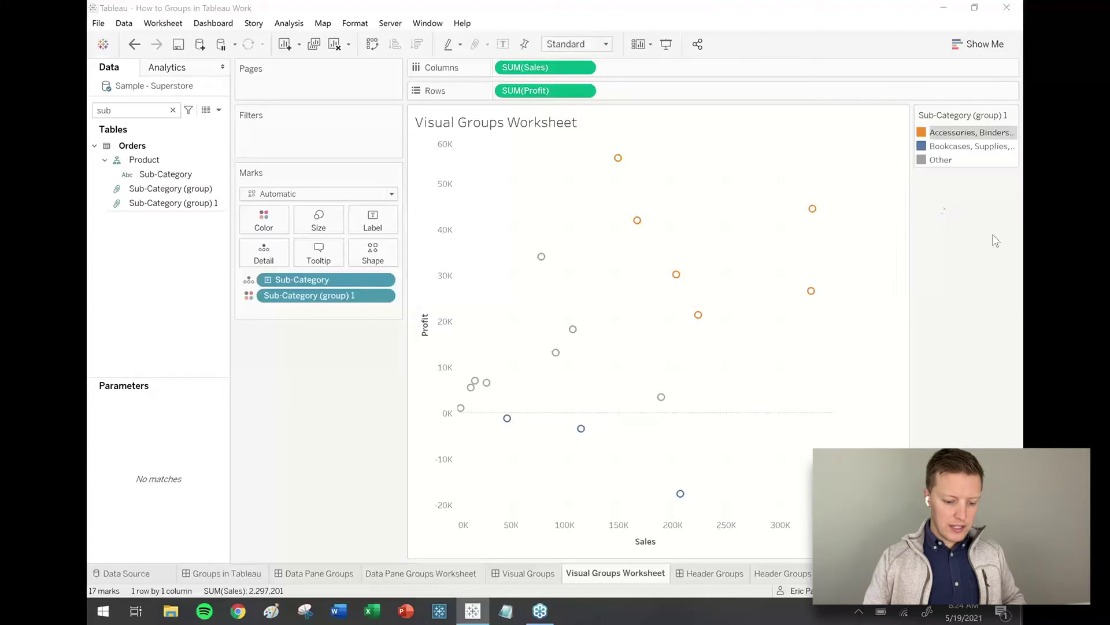
pyautogui.write('Hig')
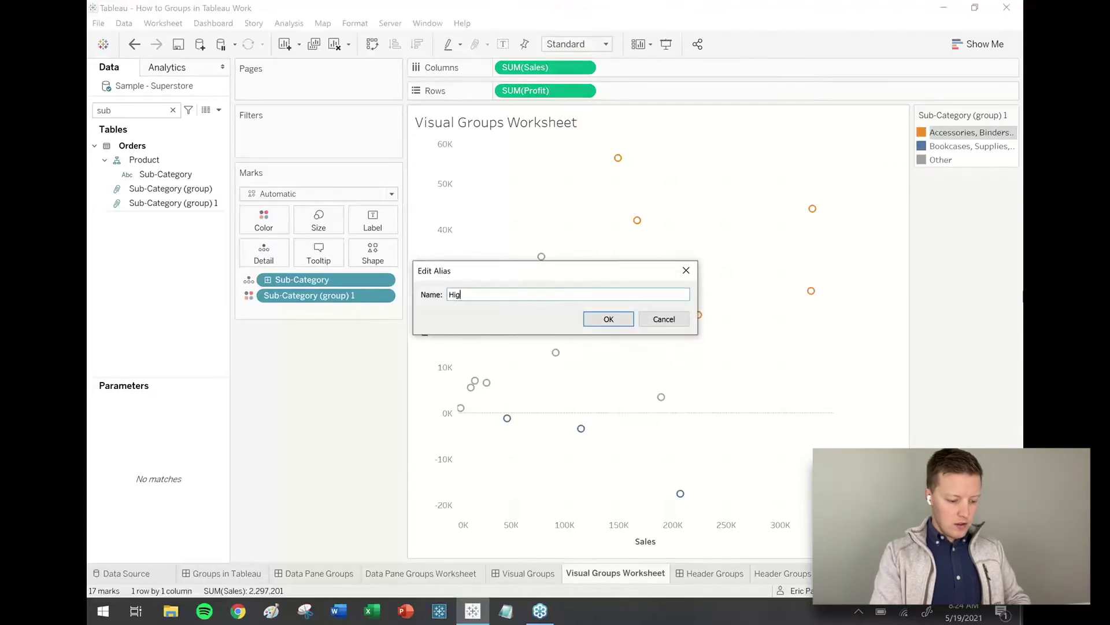
pyautogui.write('h Sales/High Profit')
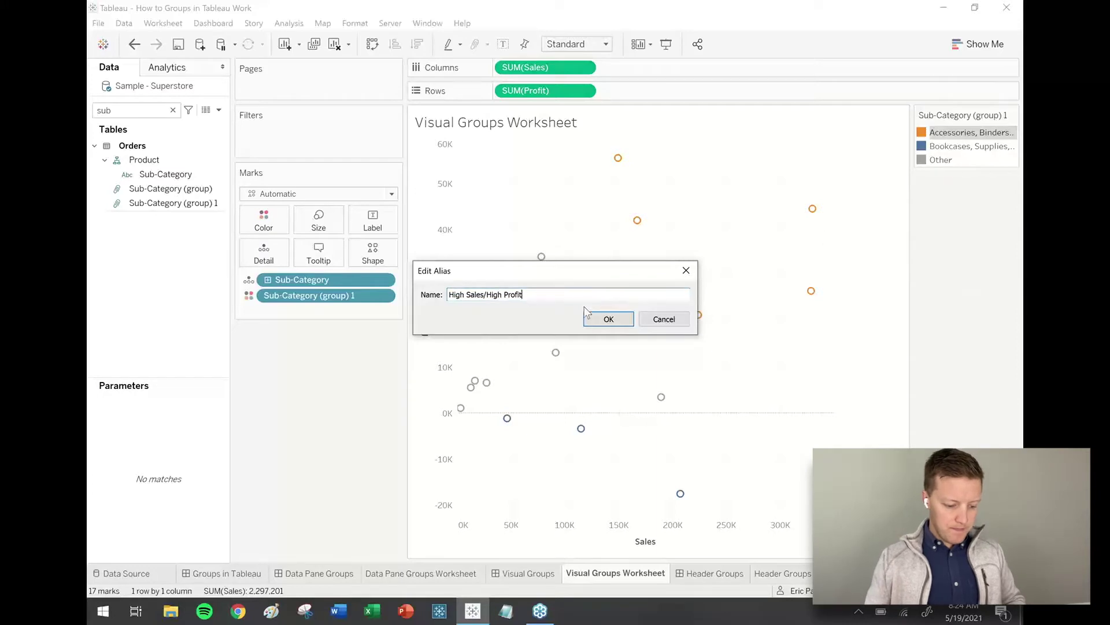
pyautogui.click(604, 319)
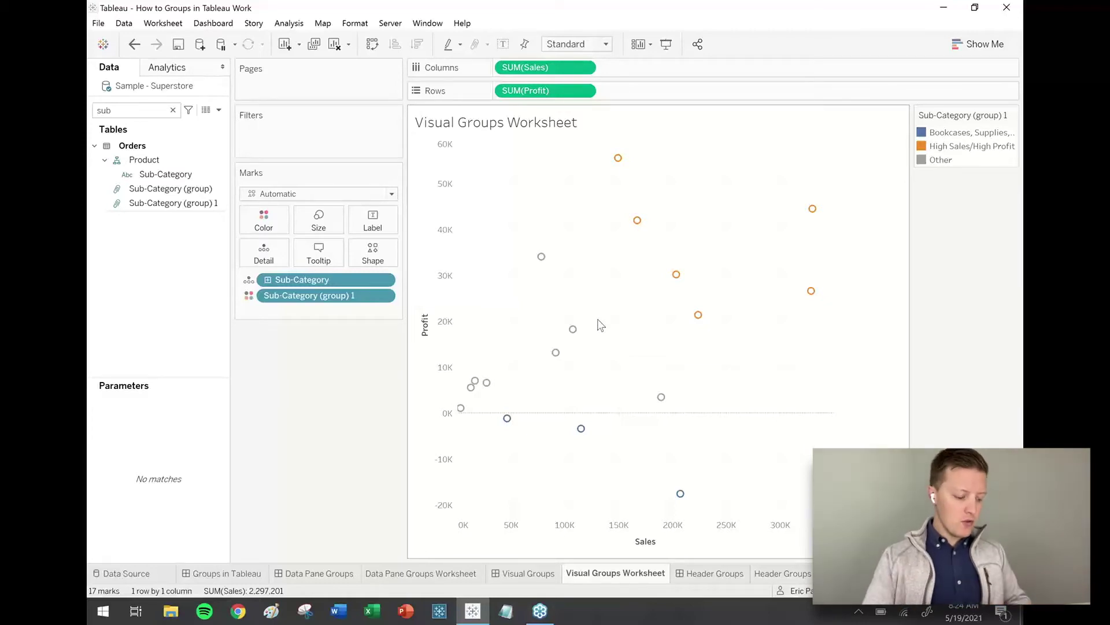
# - In Sub-Category (group) 1, rename the Bookcases, Supplies, Tables group 'Unprofitable' and Other 'Lower Sales/Lower Profit'
pyautogui.click(176, 205)
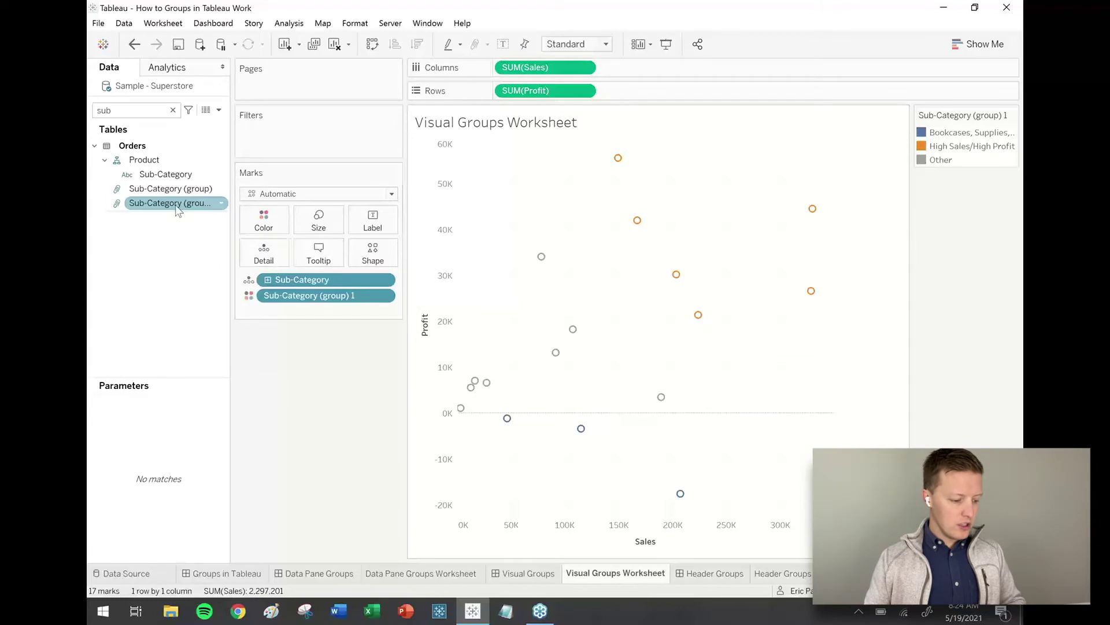
pyautogui.click(222, 205)
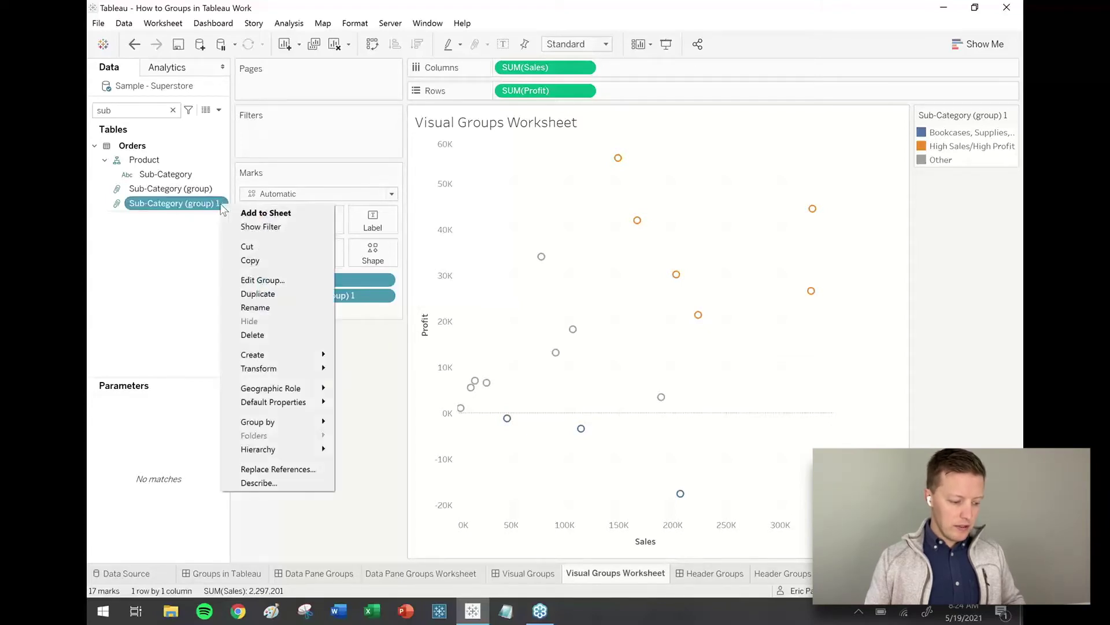
pyautogui.click(296, 280)
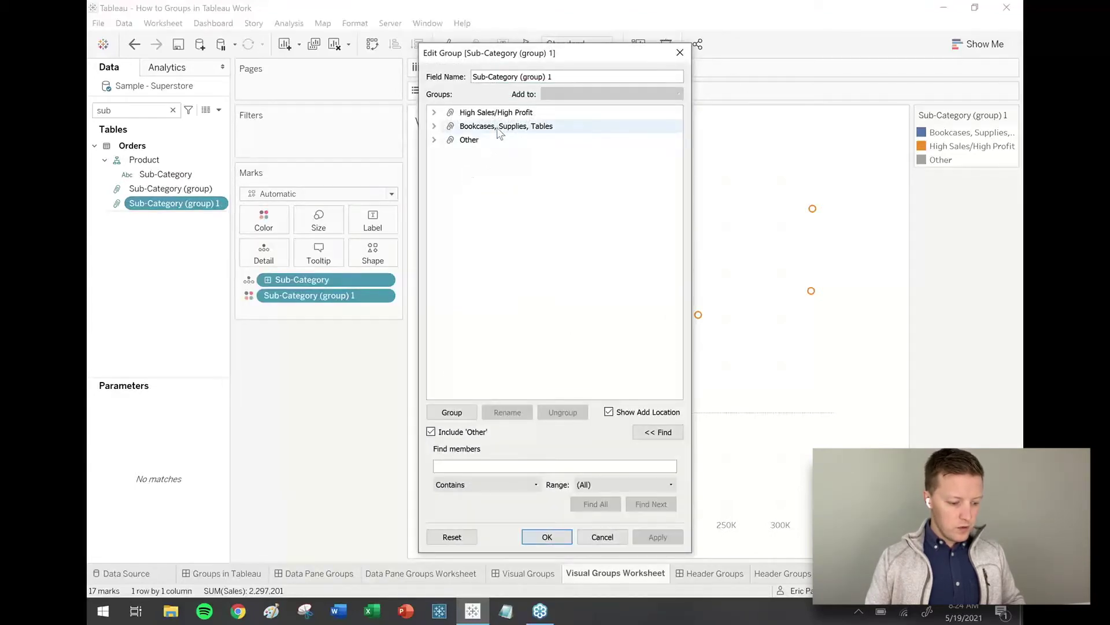
pyautogui.click(495, 127)
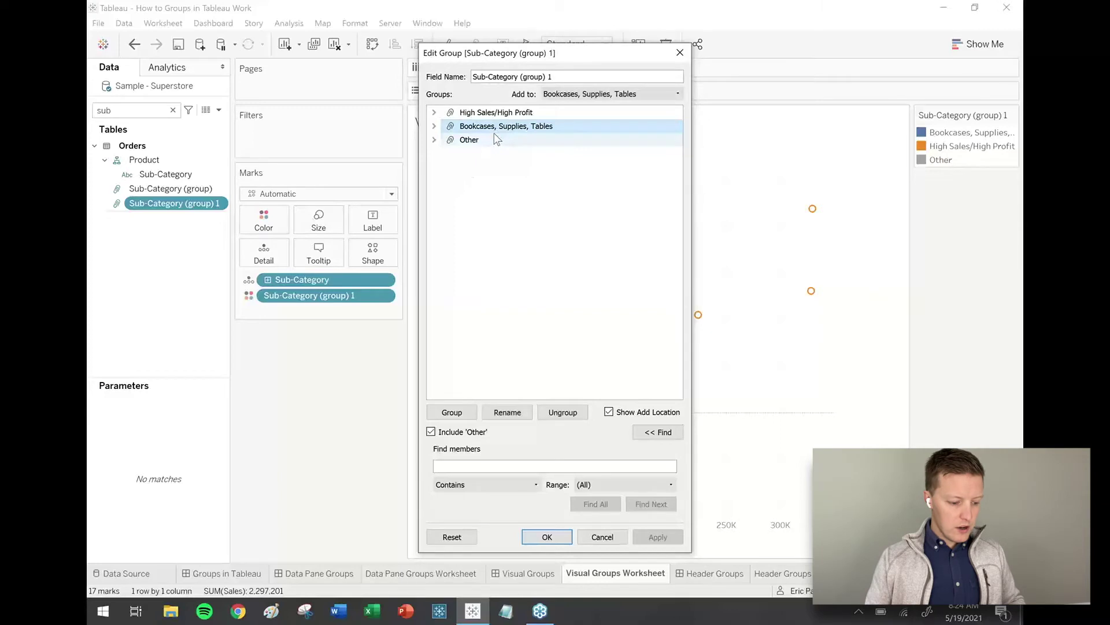
pyautogui.click(505, 414)
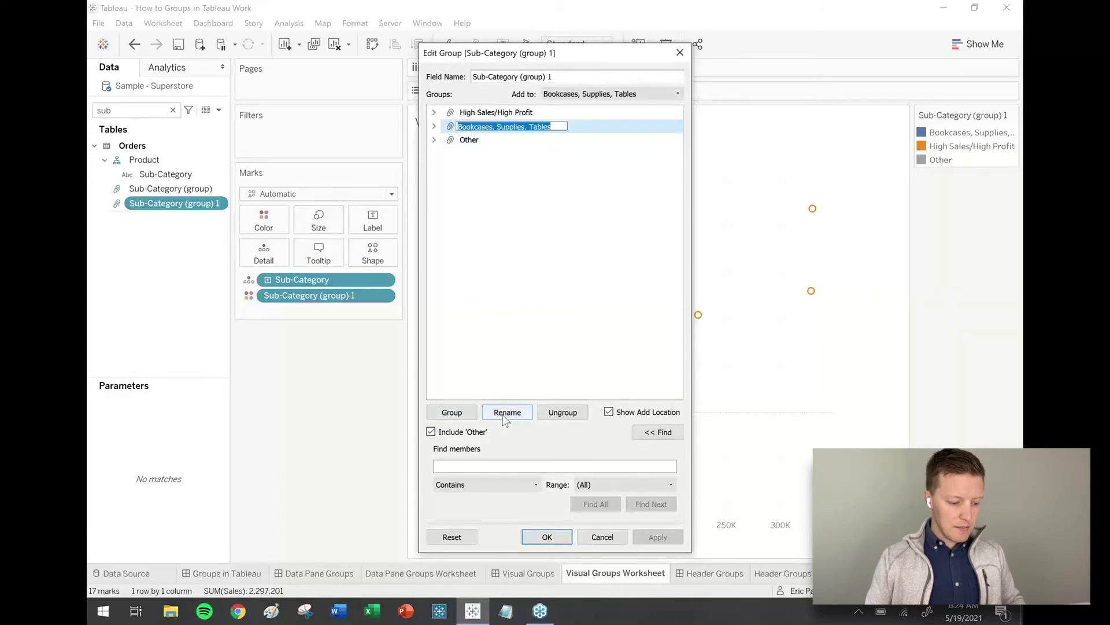
pyautogui.write('Unprofitab')
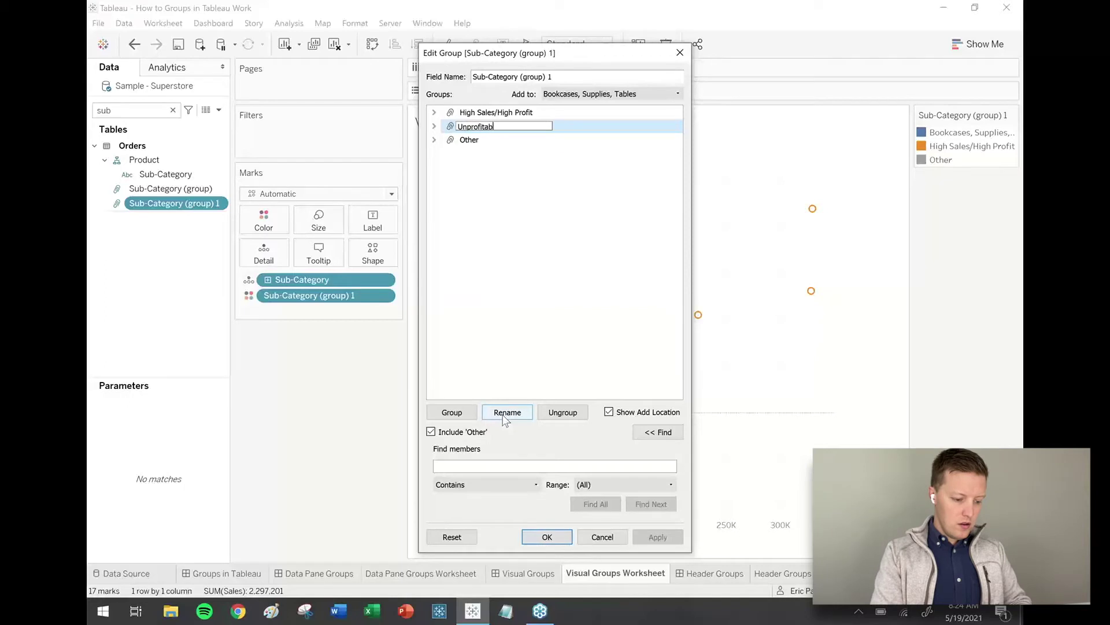
pyautogui.write('le')
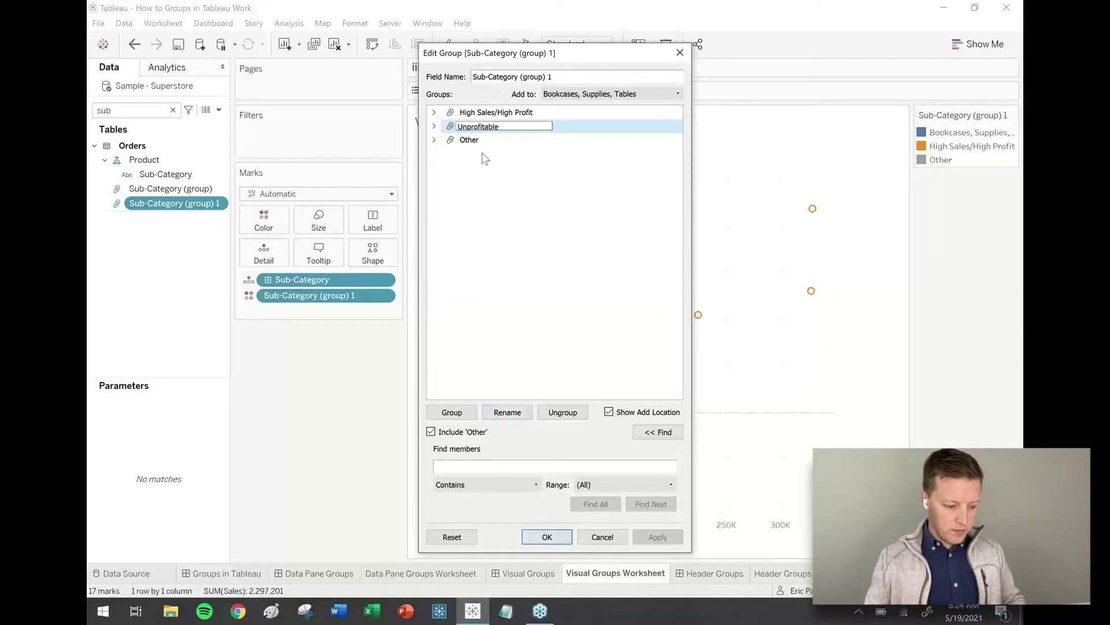
pyautogui.click(471, 142)
pyautogui.click(500, 416)
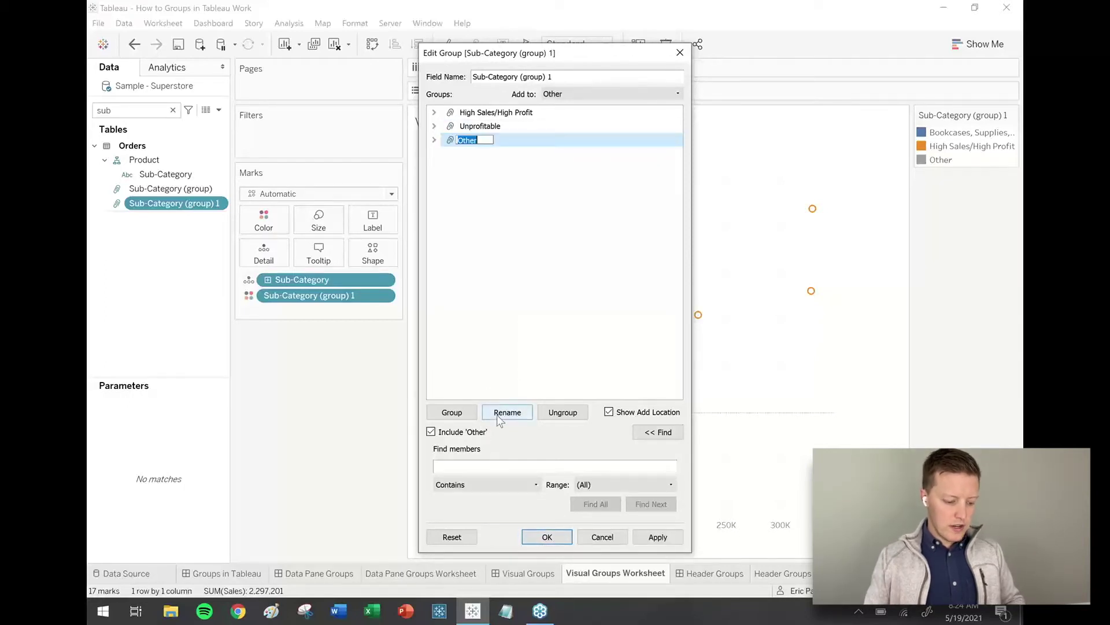
pyautogui.write('Lower S')
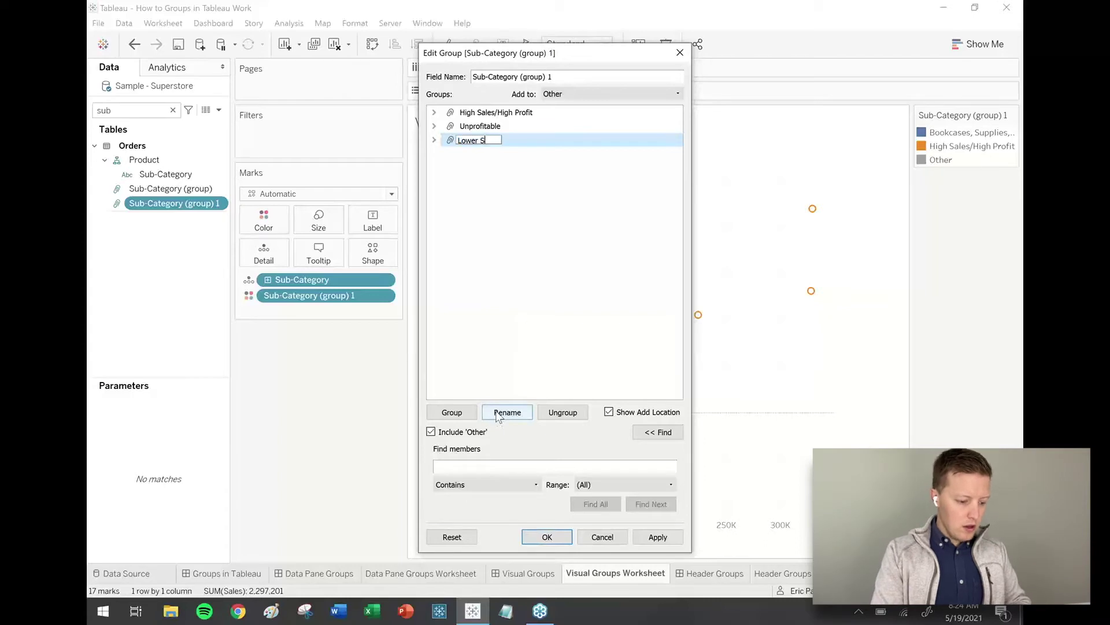
pyautogui.write('ales/Lo')
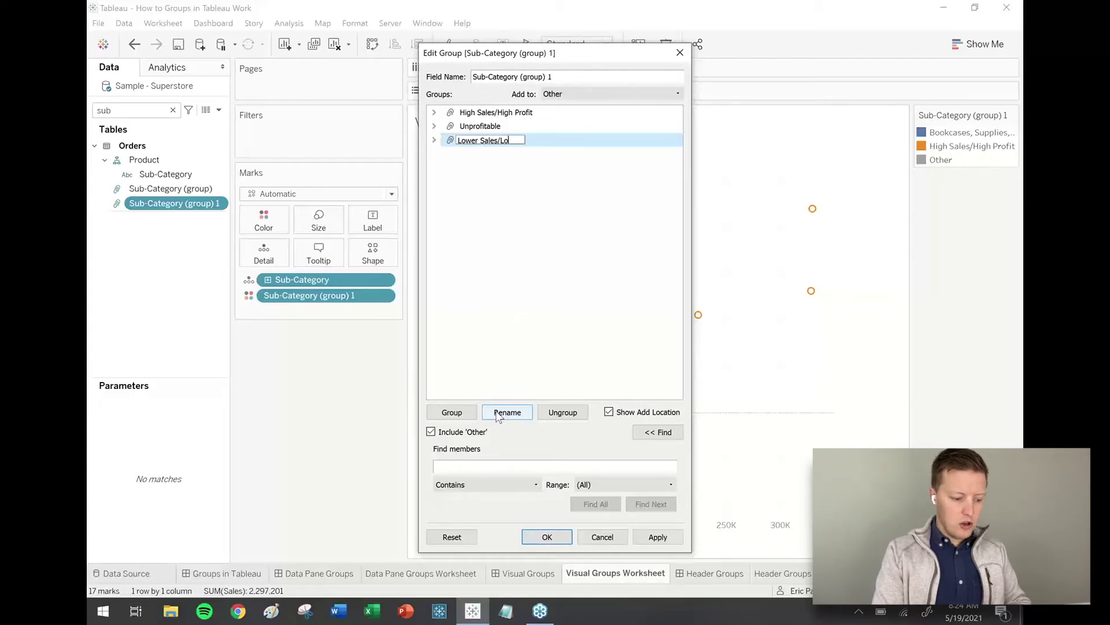
pyautogui.write('wer Profit')
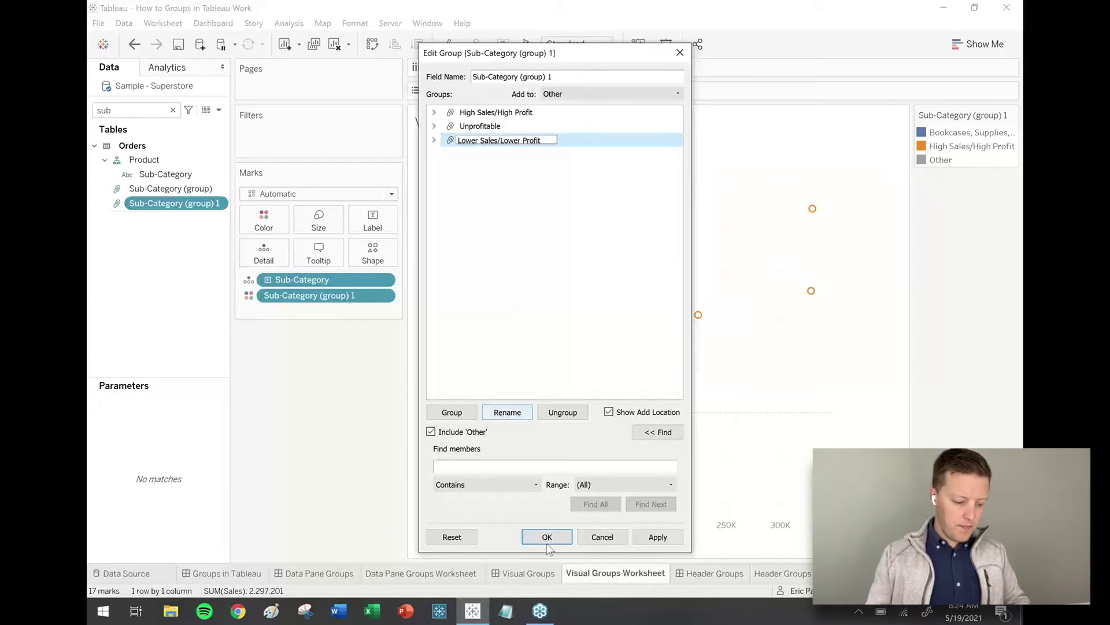
pyautogui.click(547, 542)
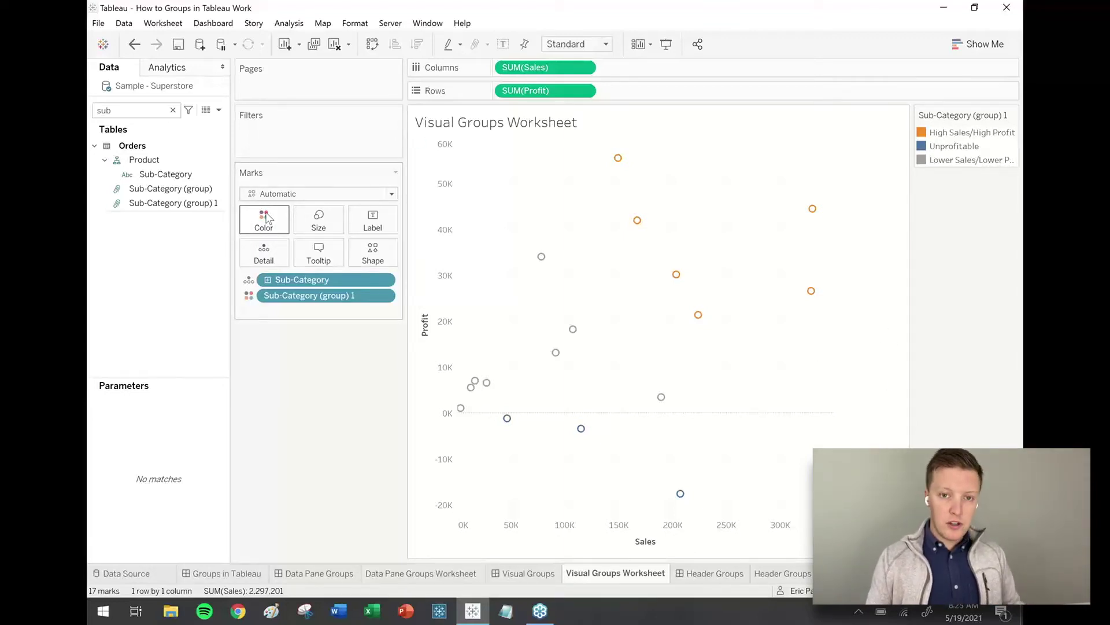
# - In the Color legend's Edit Colors, make High Sales/High Profit green and Unprofitable orange
pyautogui.click(266, 217)
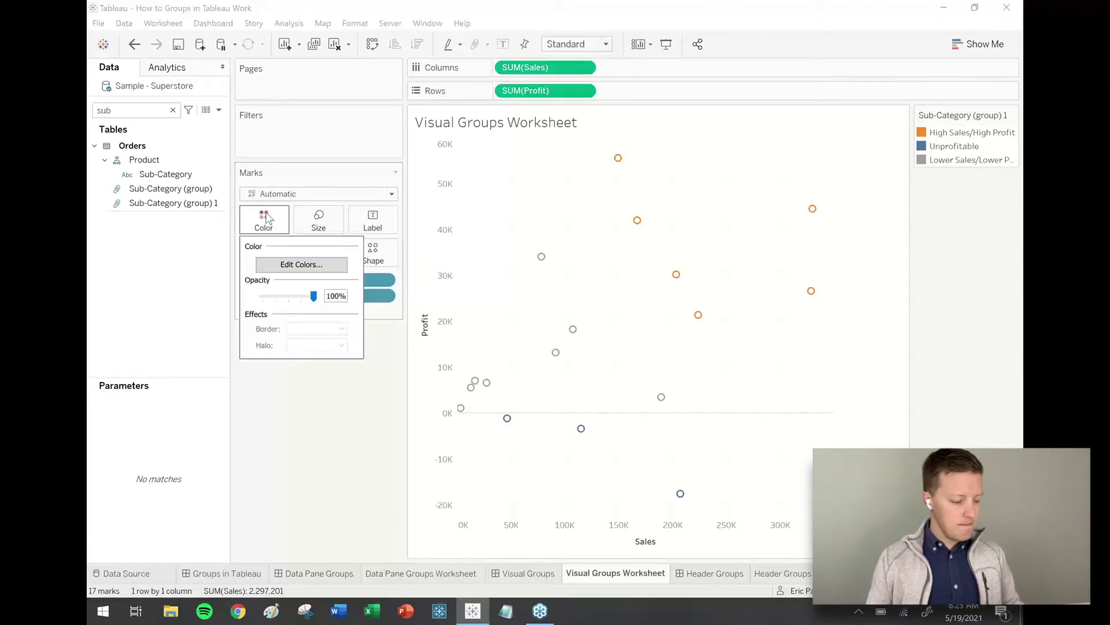
pyautogui.click(298, 264)
pyautogui.click(422, 189)
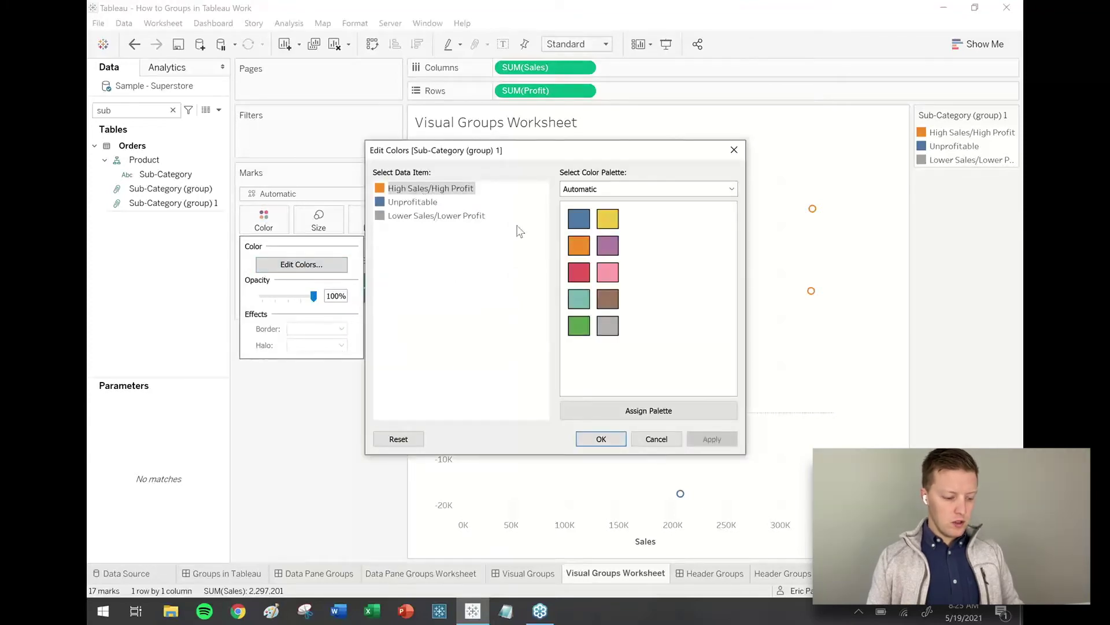
pyautogui.click(578, 325)
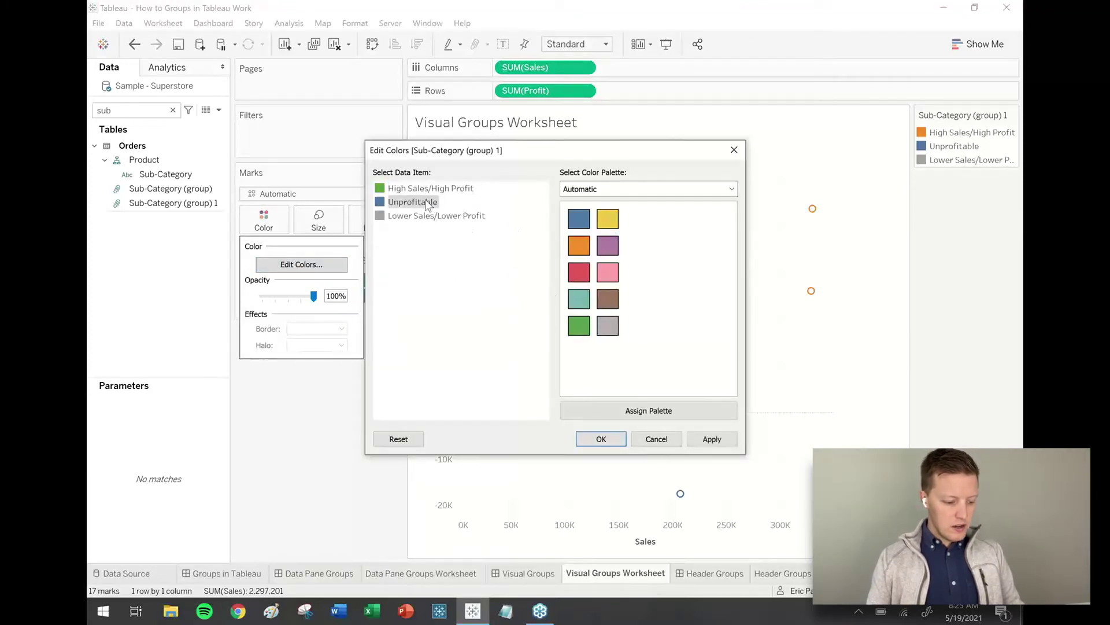
pyautogui.click(578, 245)
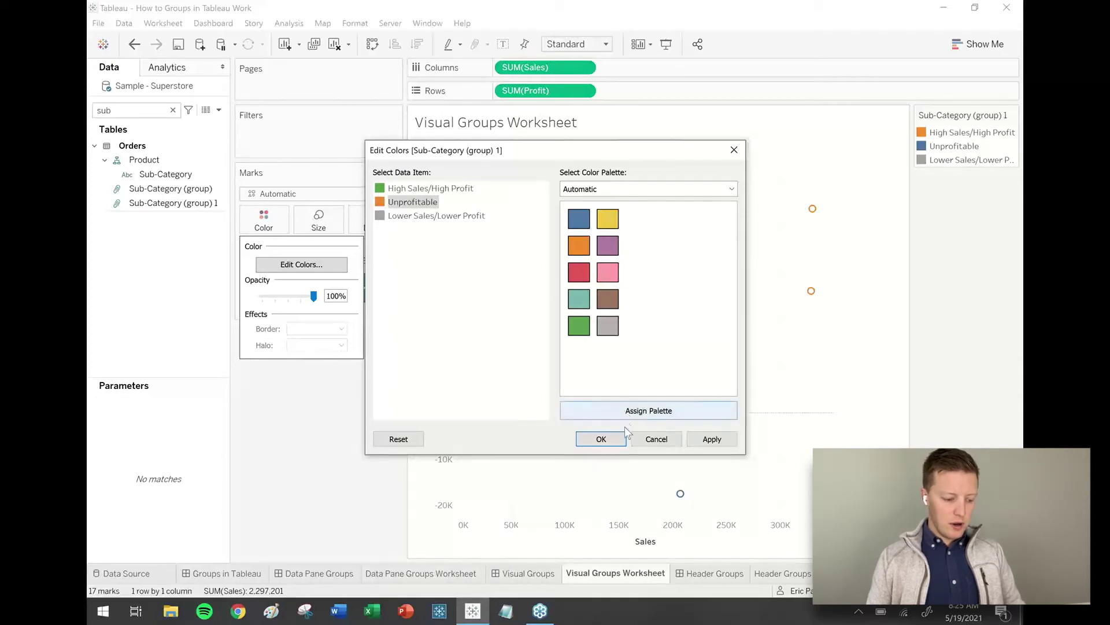
pyautogui.click(602, 439)
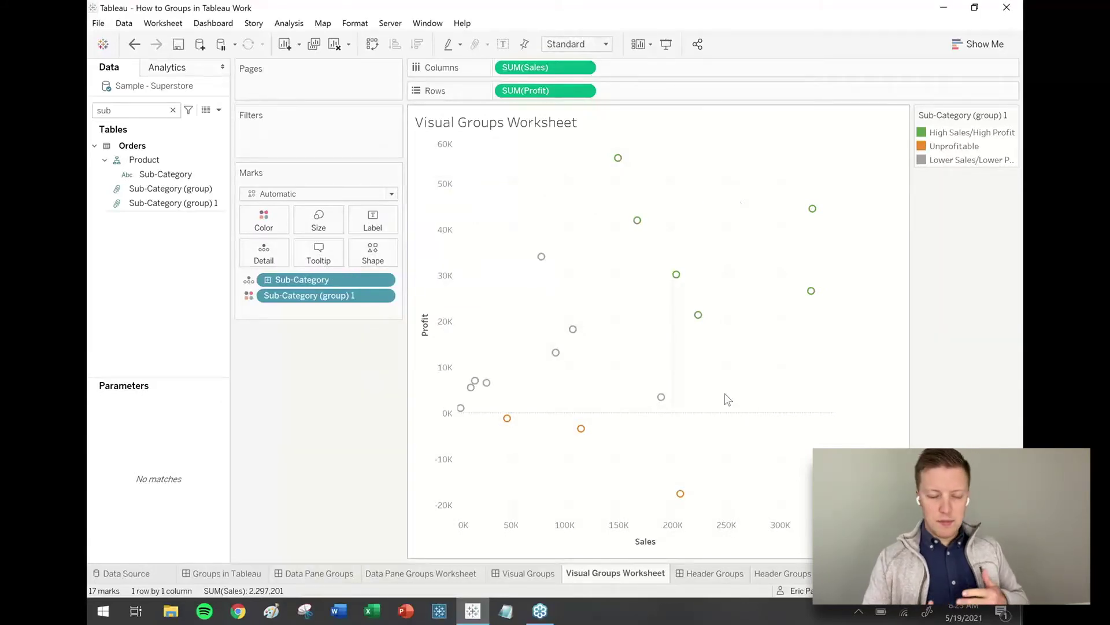
# - Create a new worksheet with Sub-Category on Rows and Sales on Columns
pyautogui.rightClick(653, 578)
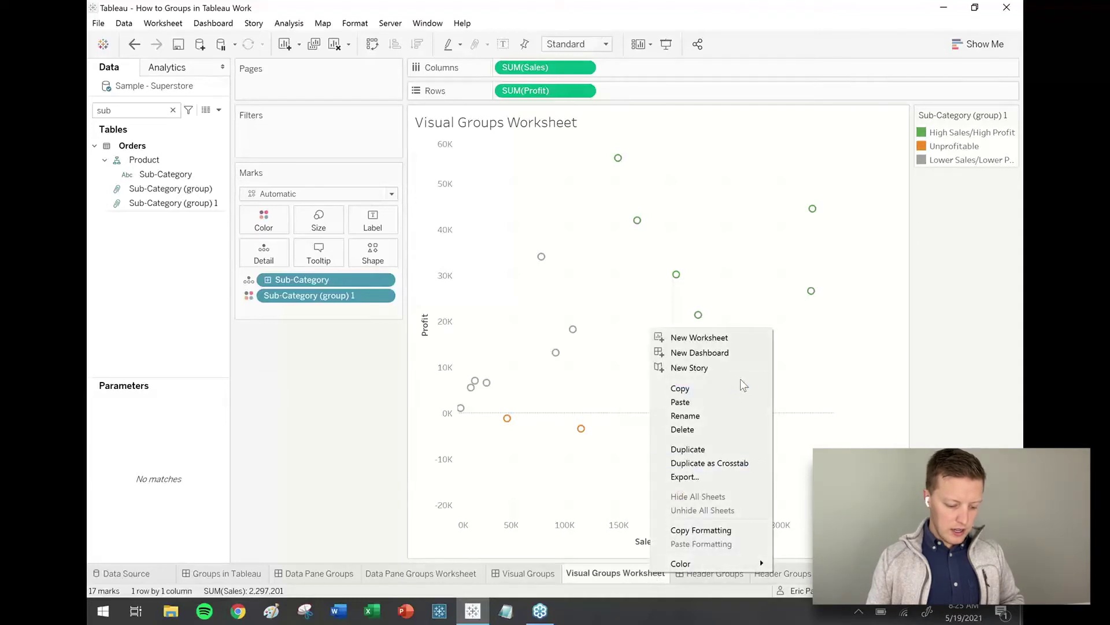
pyautogui.click(744, 337)
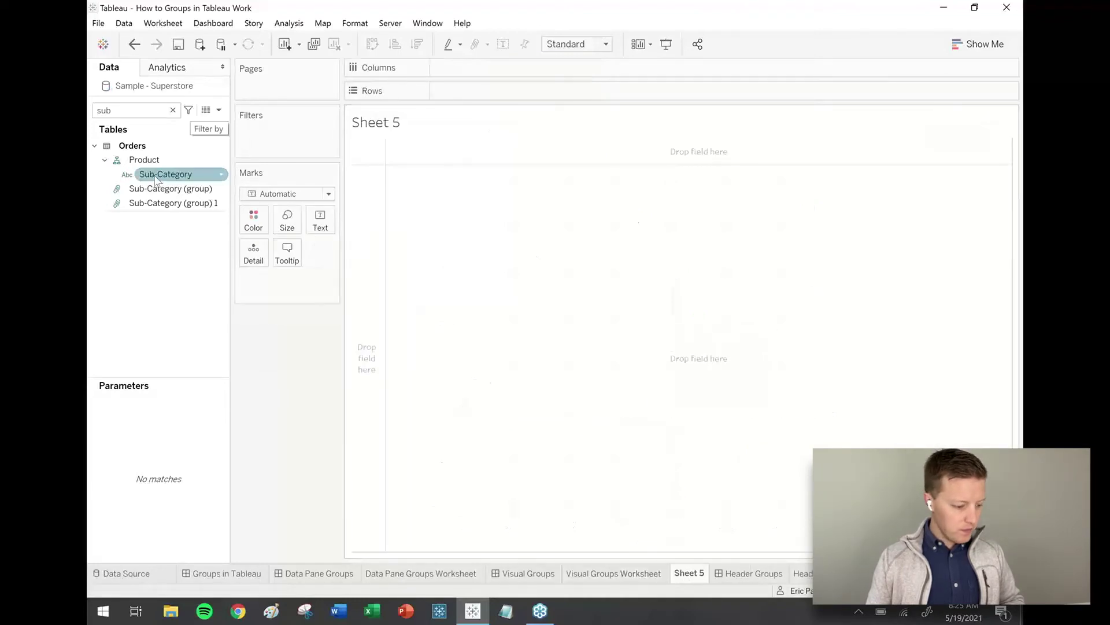
pyautogui.moveTo(167, 174); pyautogui.dragTo(370, 232)
pyautogui.press('BackSpace')
pyautogui.press('BackSpace')
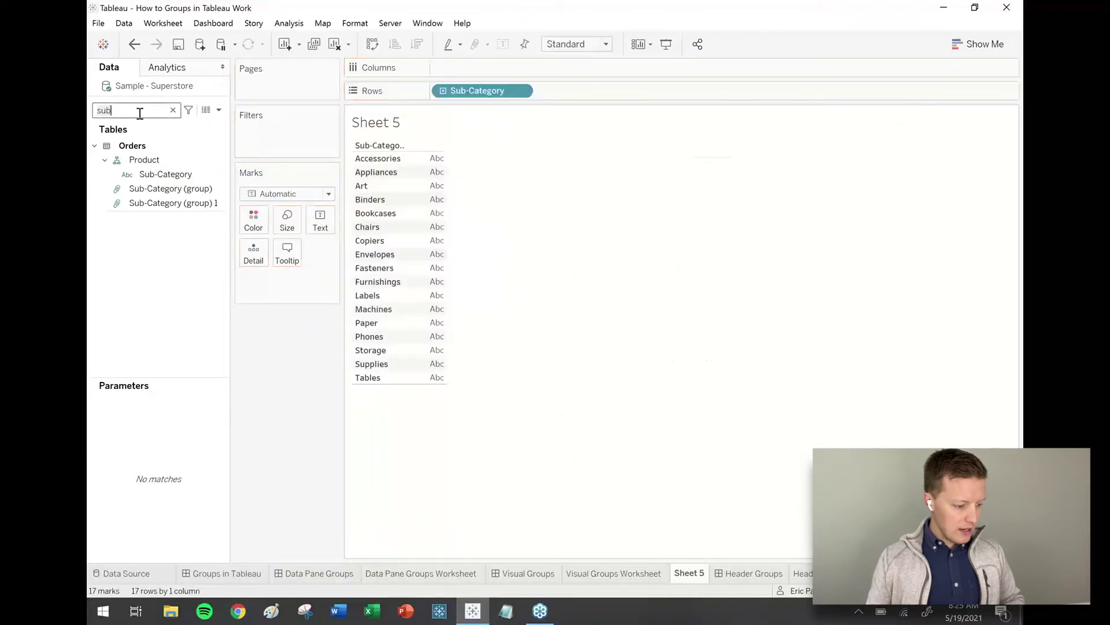
pyautogui.write('ales')
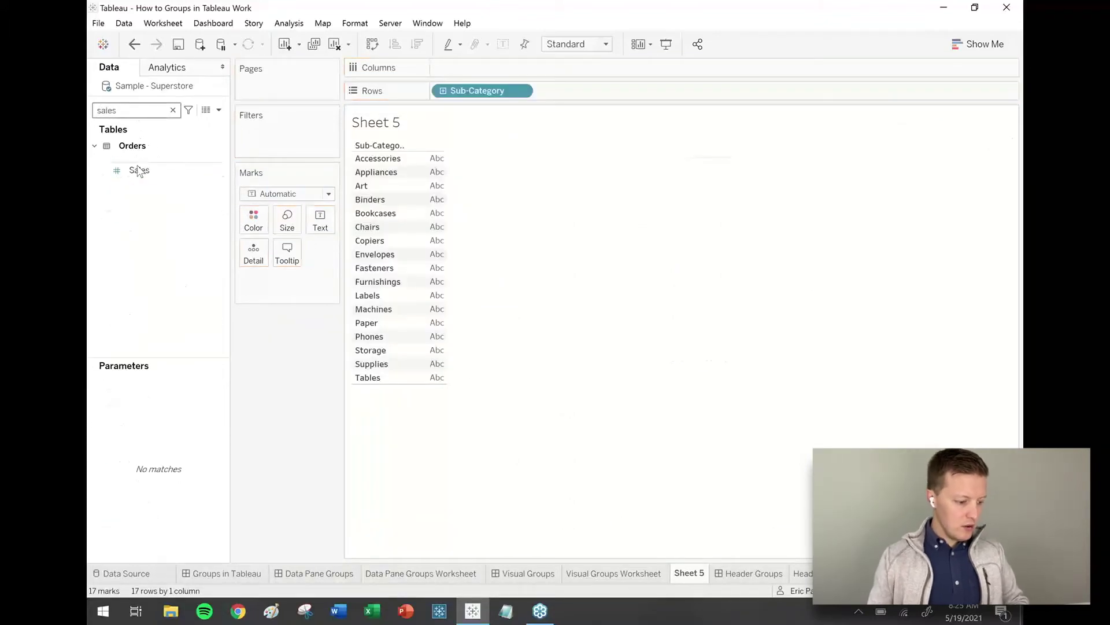
pyautogui.moveTo(139, 169); pyautogui.dragTo(604, 70)
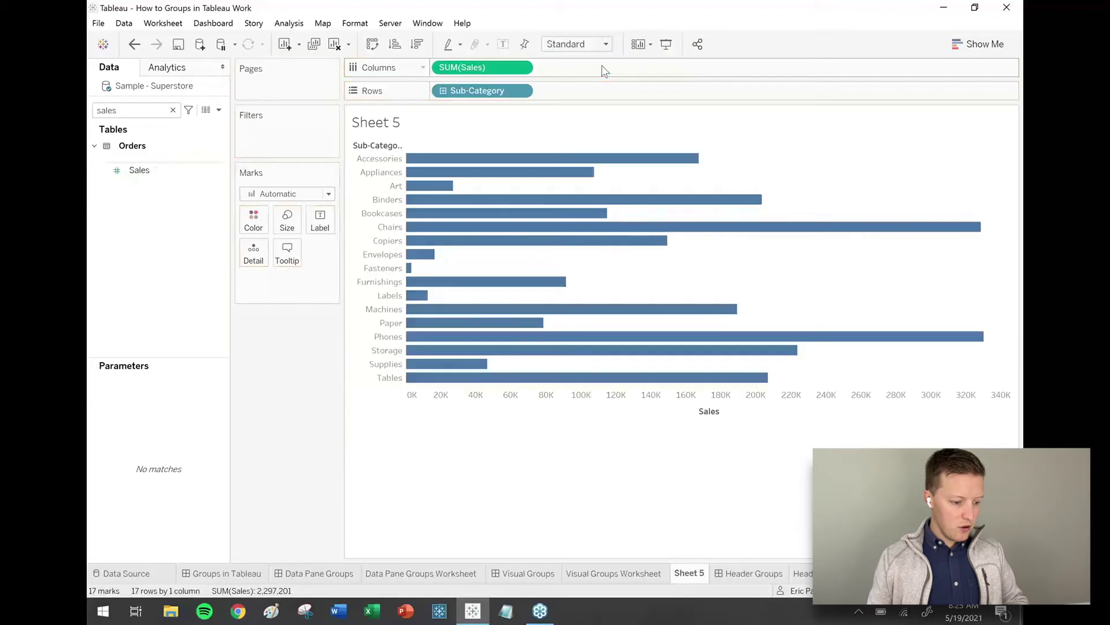
# - Sort the bars descending by Sales and colour them by Sub-Category (group) 1
pyautogui.click(417, 45)
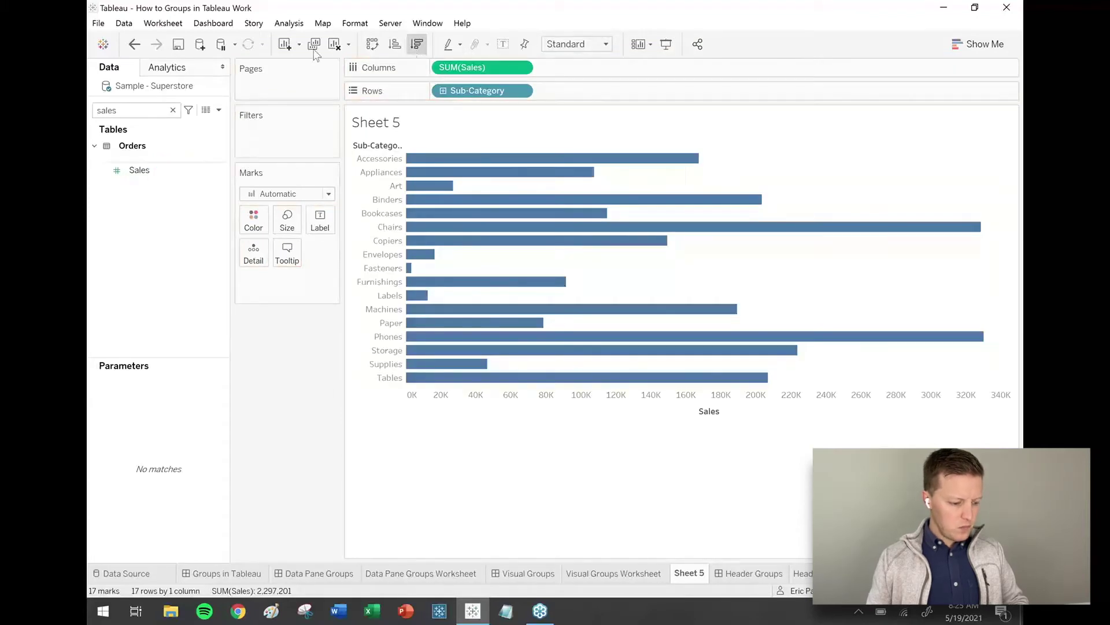
pyautogui.doubleClick(148, 109)
pyautogui.write('sub')
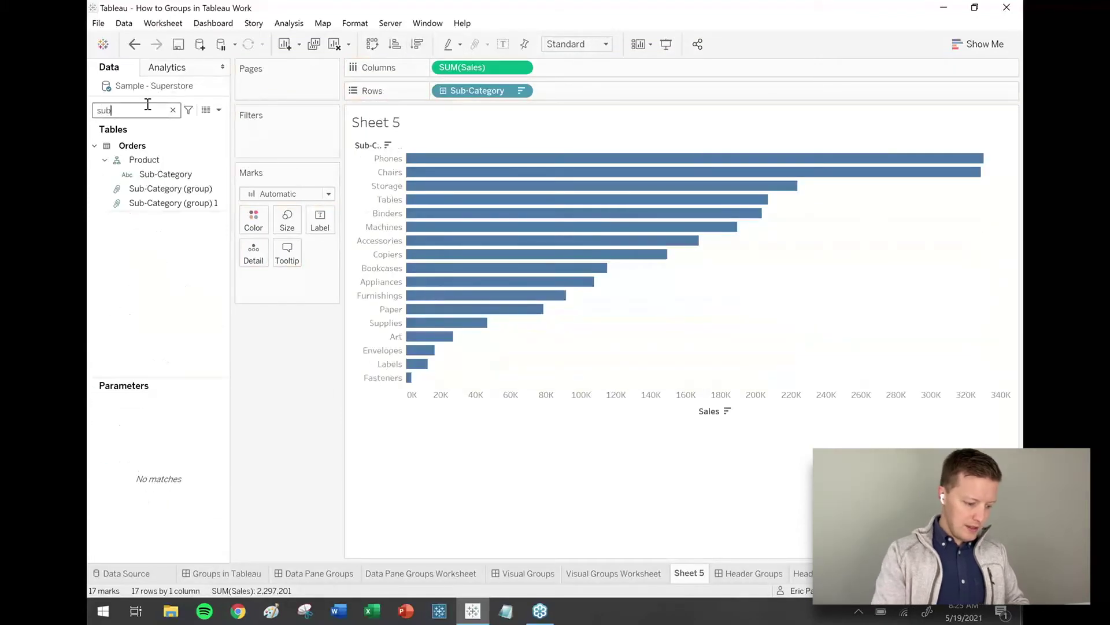
pyautogui.click(135, 204)
pyautogui.moveTo(135, 209); pyautogui.dragTo(246, 229)
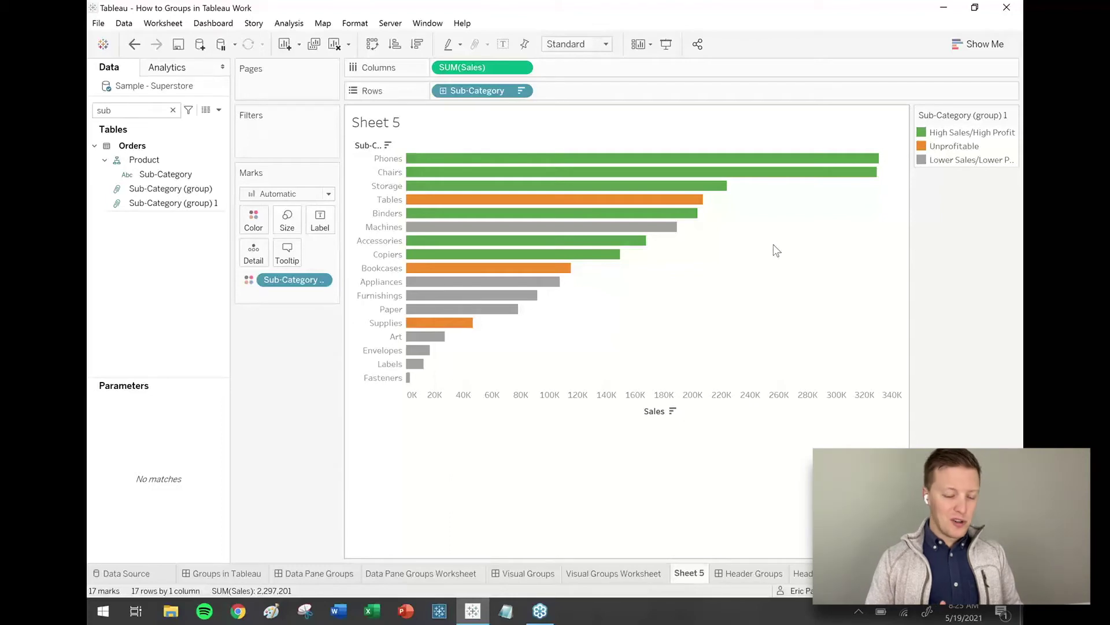
# - Go to the Header Groups dashboard, then its empty Header Groups Worksheet
pyautogui.click(762, 576)
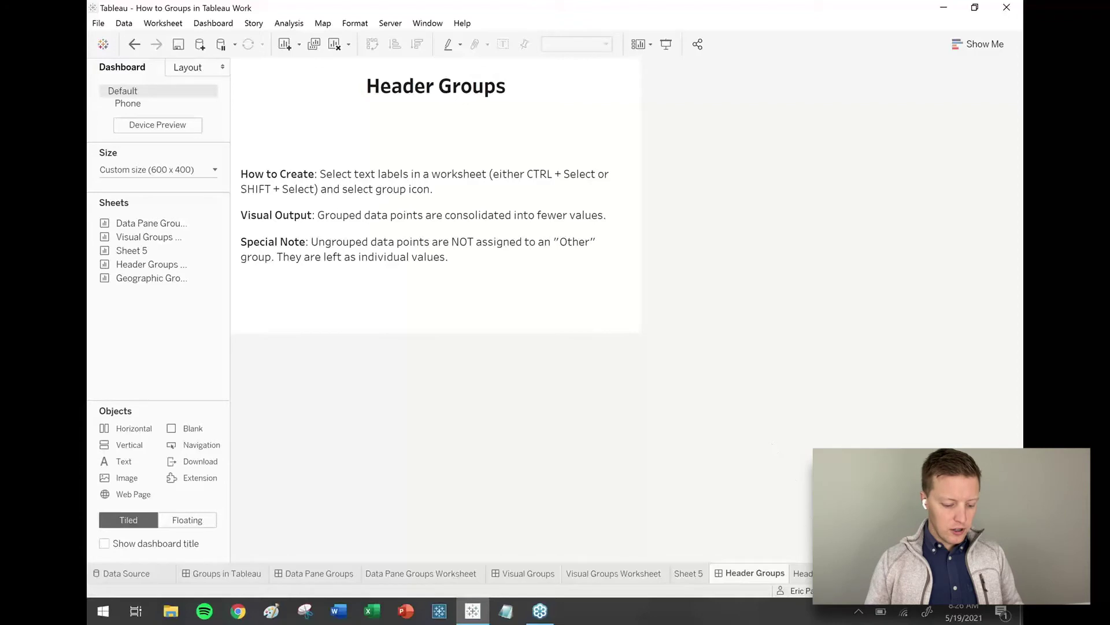
pyautogui.click(809, 572)
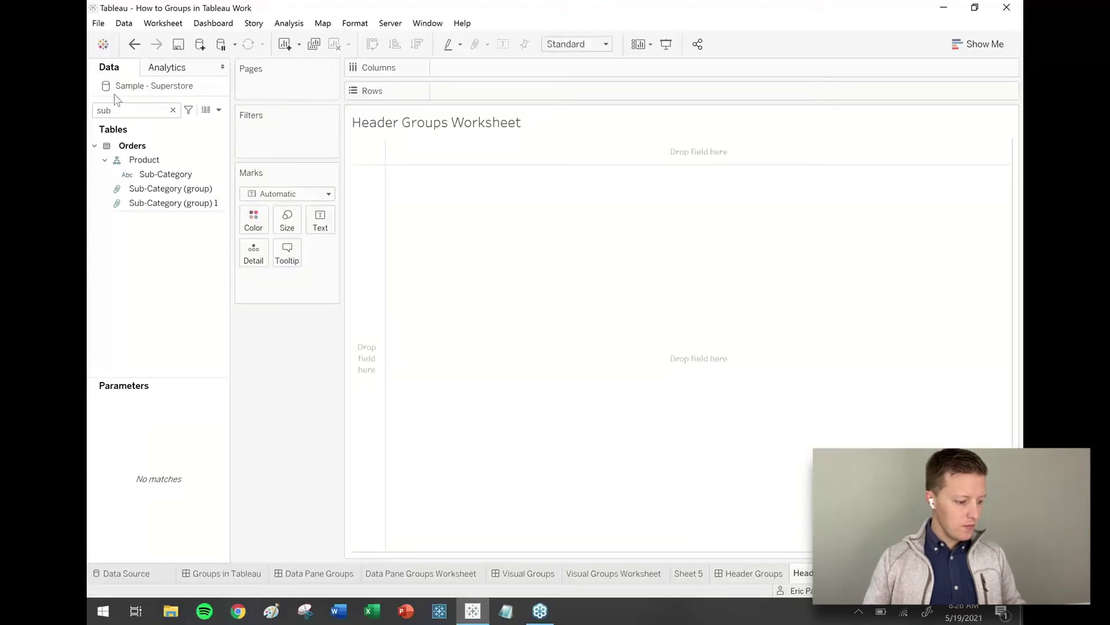
# - Put Sub-Category on Rows and Sales on Columns, sorted descending by Sales
pyautogui.moveTo(165, 174); pyautogui.dragTo(480, 91)
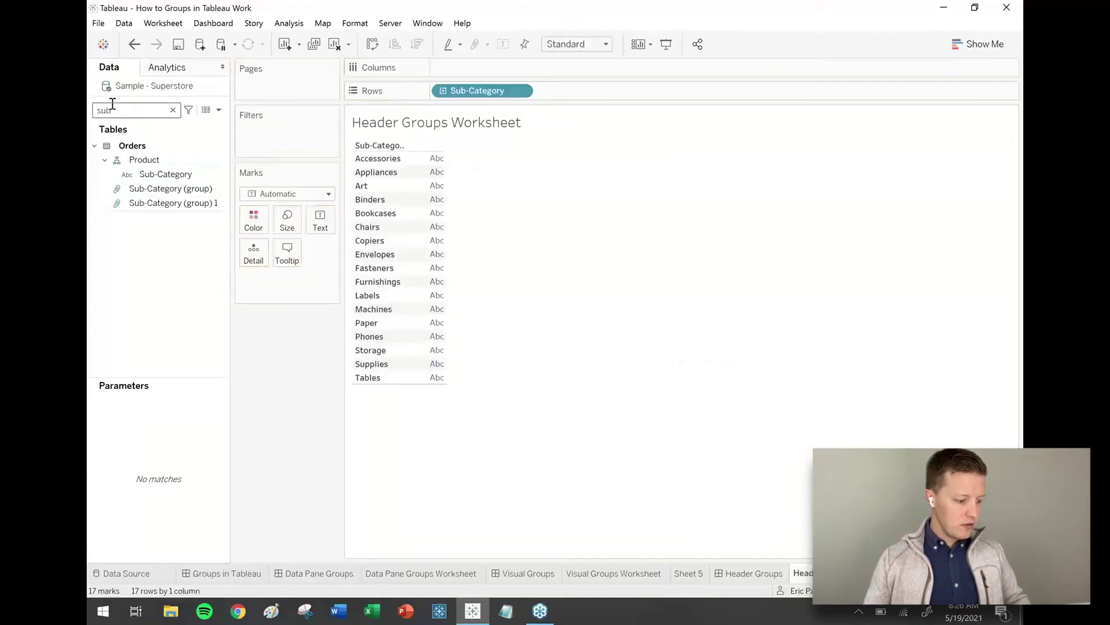
pyautogui.press('BackSpace')
pyautogui.press('BackSpace')
pyautogui.press('BackSpace')
pyautogui.write('sales')
pyautogui.click(135, 172)
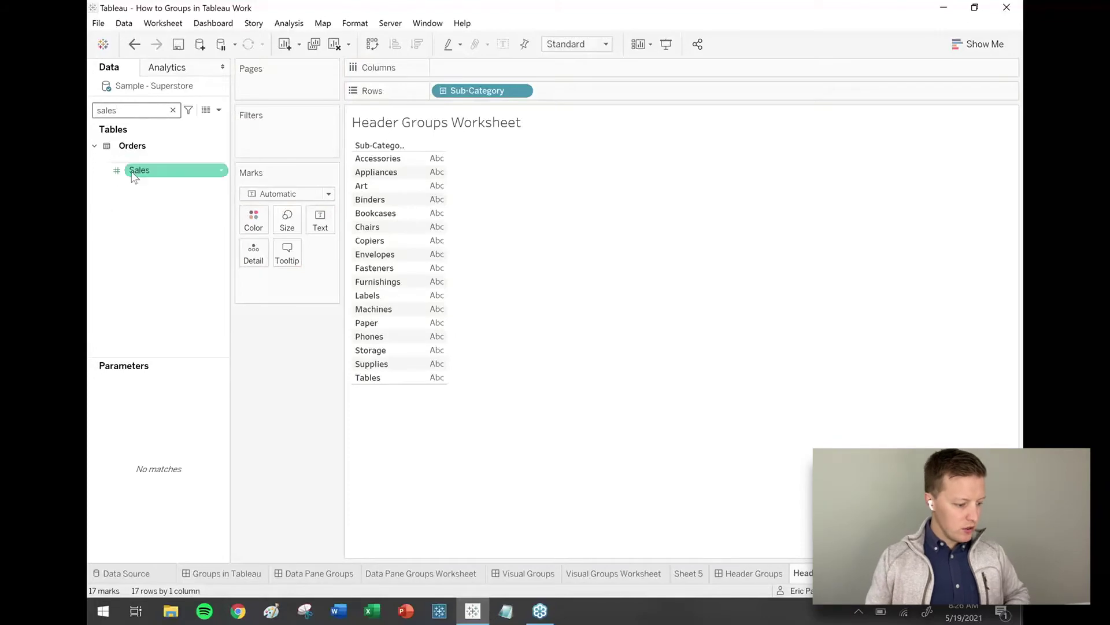
pyautogui.moveTo(132, 173); pyautogui.dragTo(616, 68)
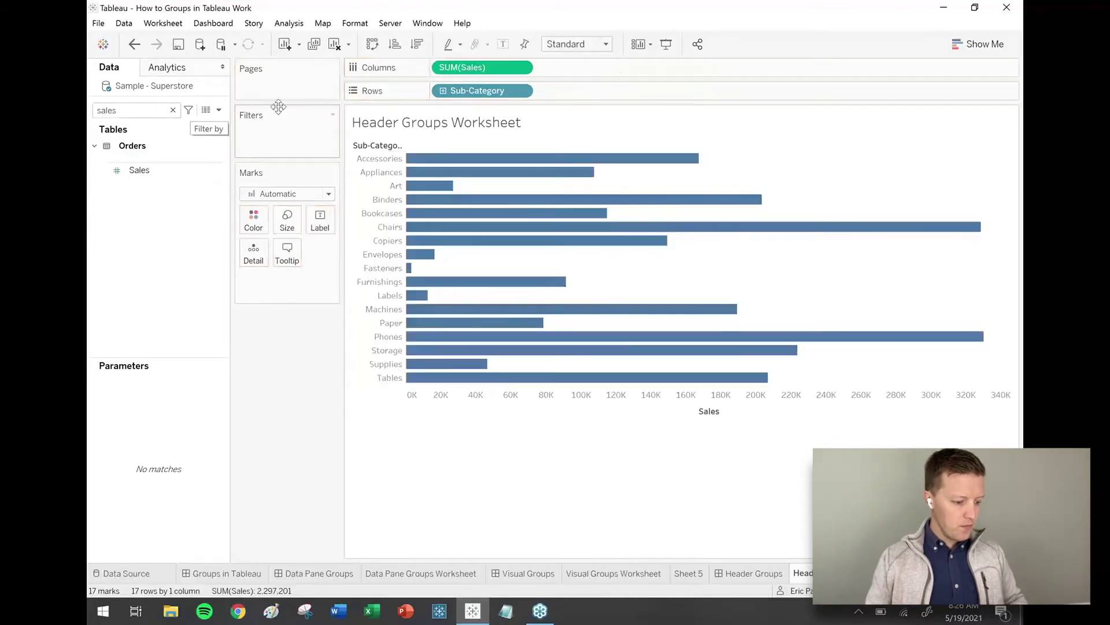
pyautogui.click(416, 44)
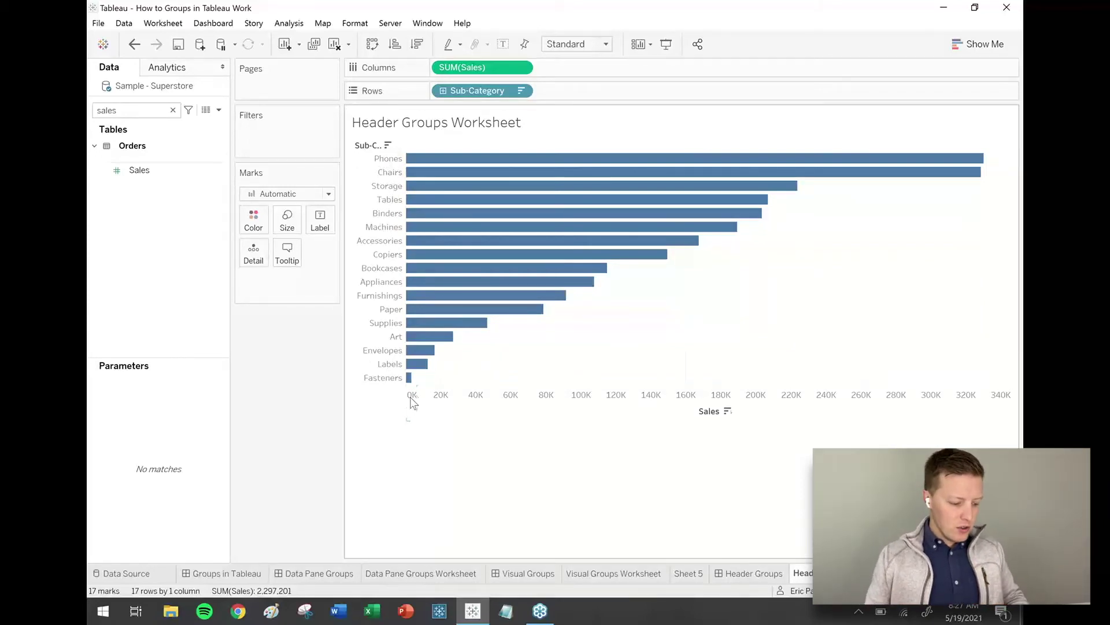
# - Select the Paper through Fasteners sub-category headers together
pyautogui.click(383, 310)
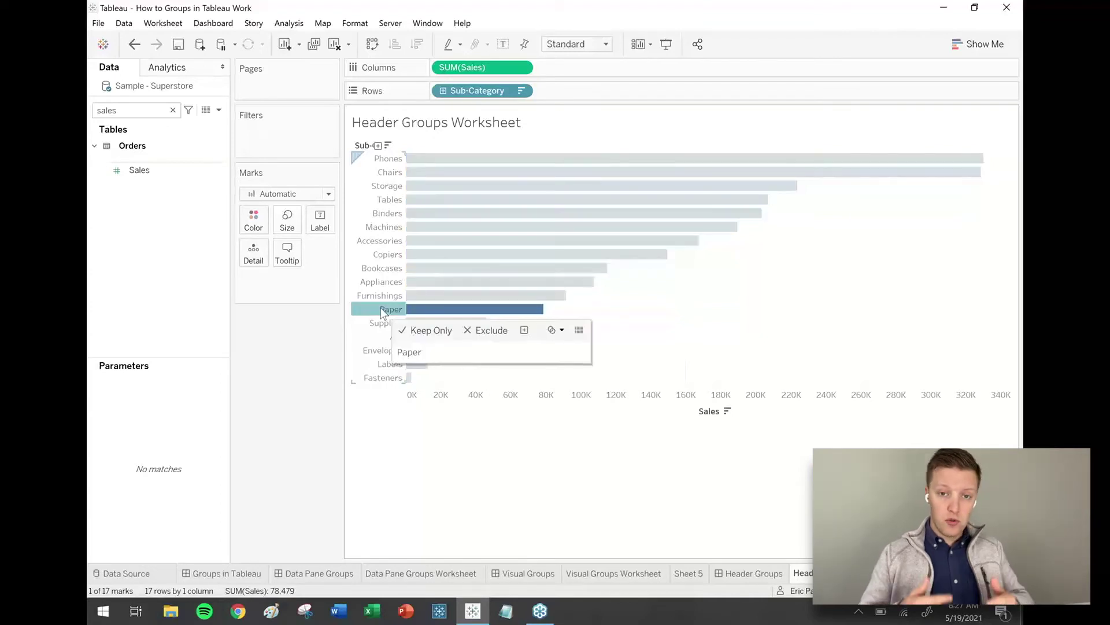
pyautogui.keyDown('ctrl'); pyautogui.click(382, 337); pyautogui.keyUp('ctrl')
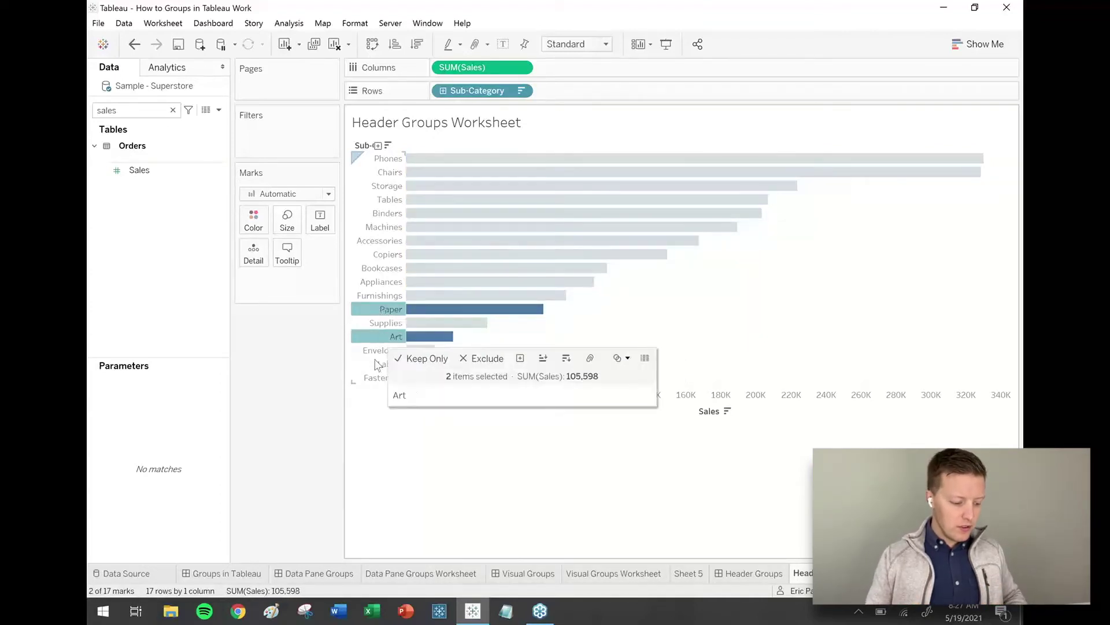
pyautogui.keyDown('ctrl'); pyautogui.click(384, 364); pyautogui.keyUp('ctrl')
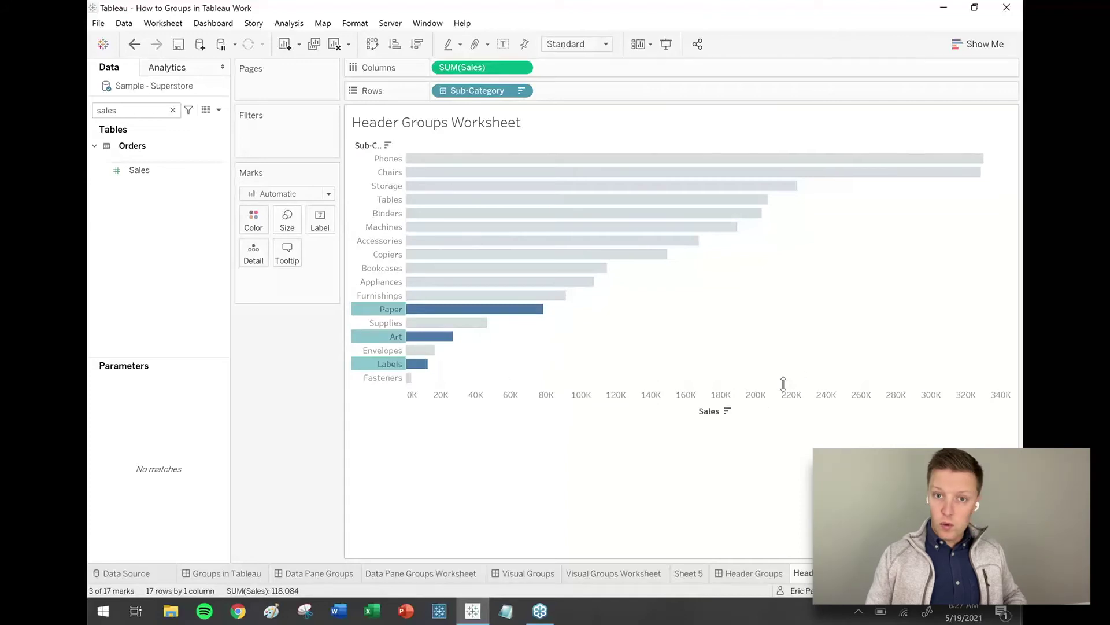
pyautogui.click(383, 311)
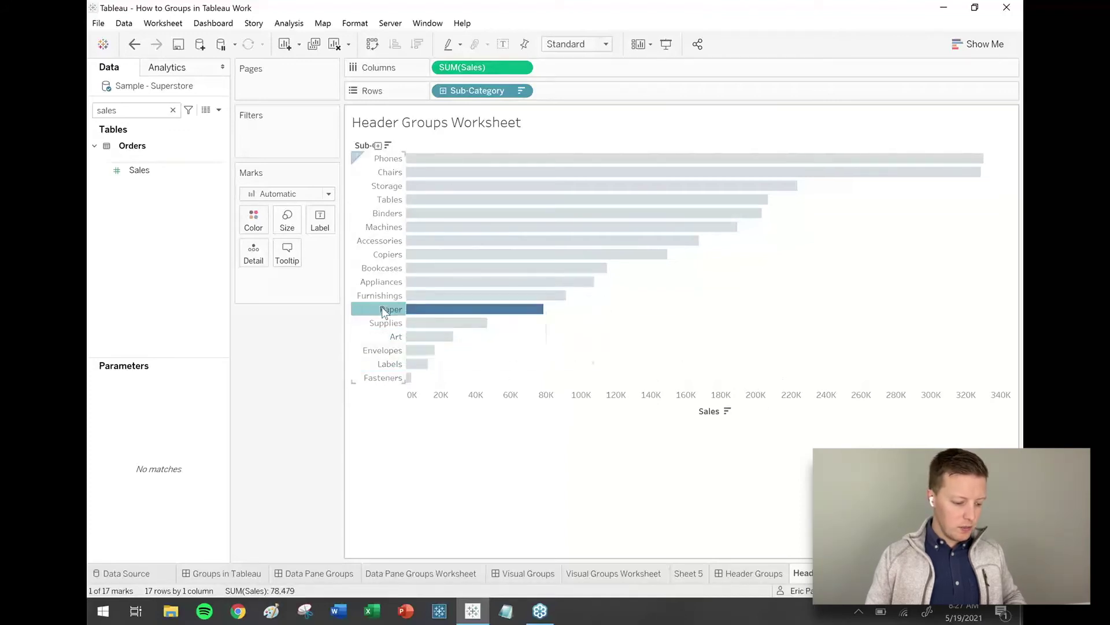
pyautogui.keyDown('shift'); pyautogui.click(384, 378); pyautogui.keyUp('shift')
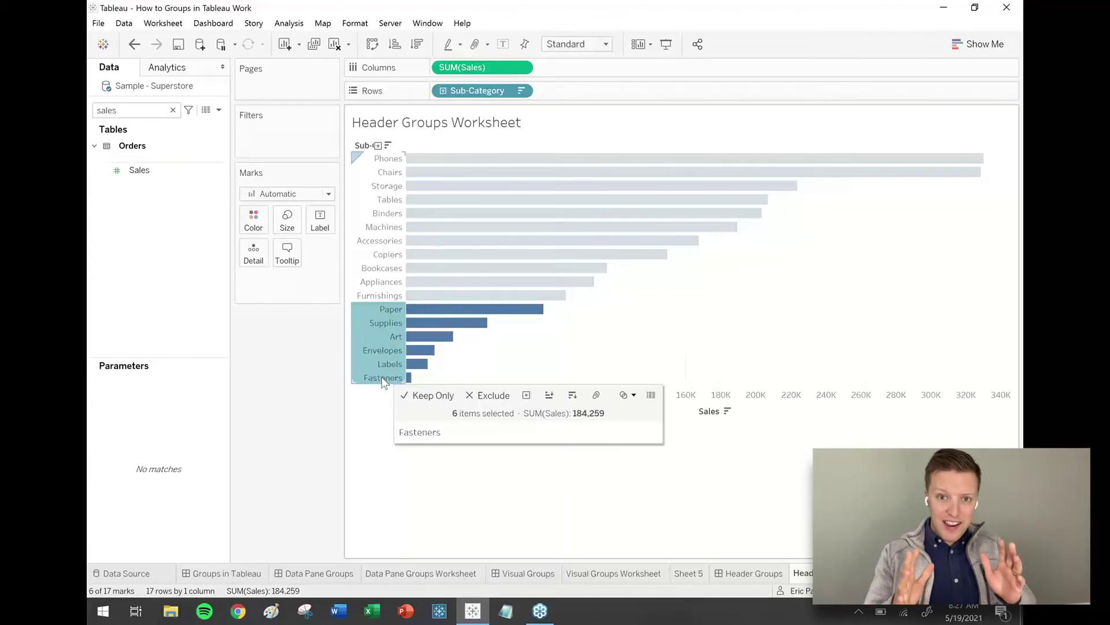
pyautogui.click(424, 365)
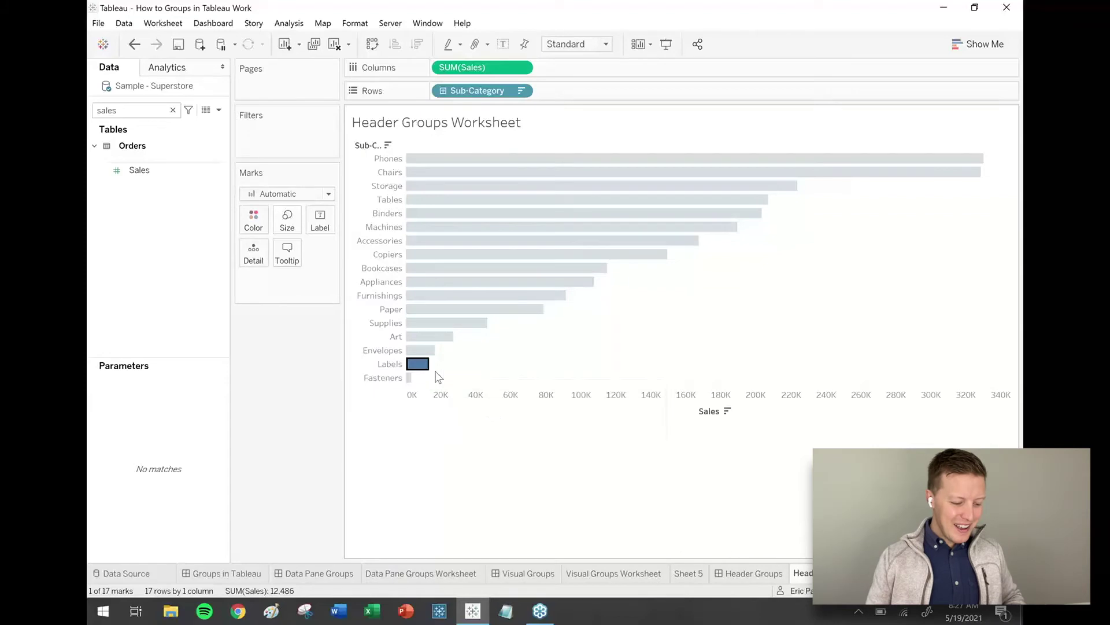
pyautogui.click(444, 383)
pyautogui.moveTo(444, 383); pyautogui.dragTo(490, 354)
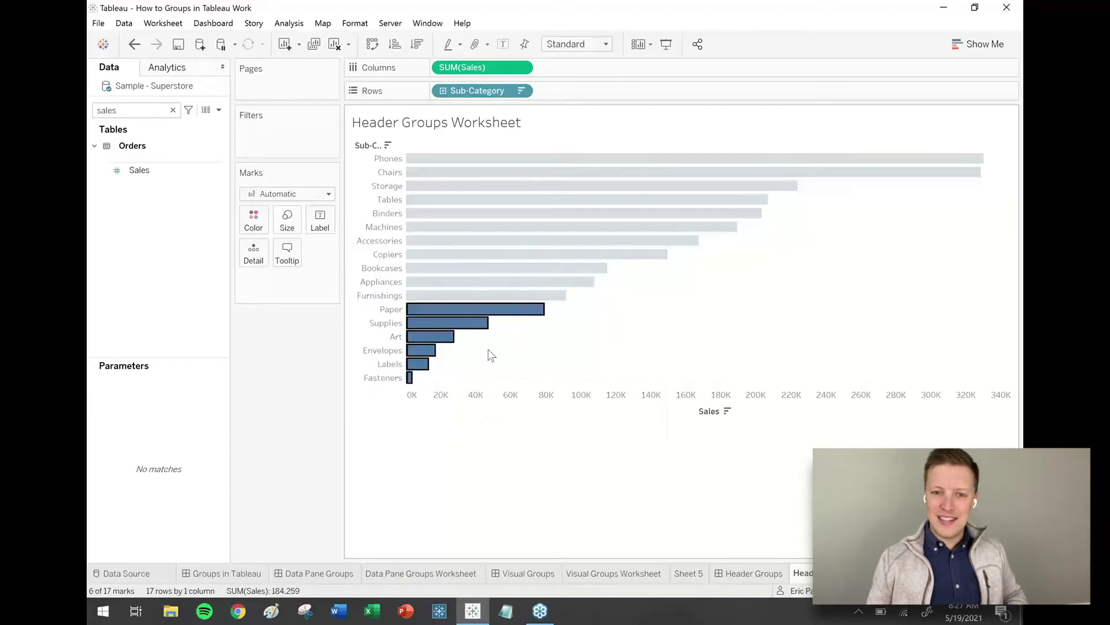
pyautogui.click(391, 311)
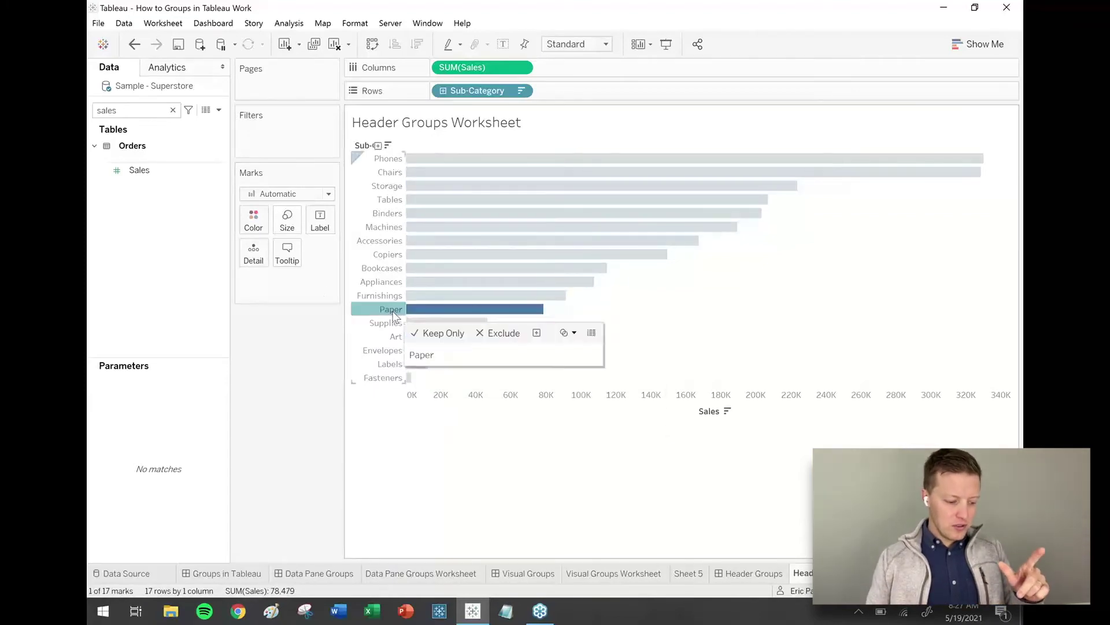
pyautogui.keyDown('shift'); pyautogui.click(377, 379); pyautogui.keyUp('shift')
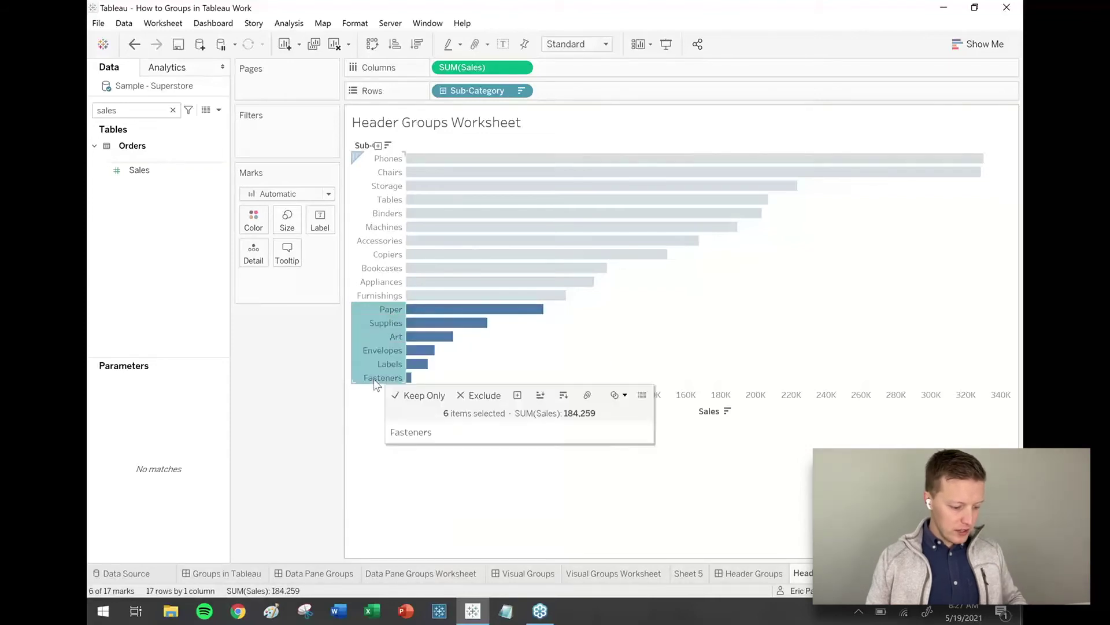
# - Group the six selected sub-categories and alias the grouped header 'Desk Supplies'
pyautogui.click(587, 395)
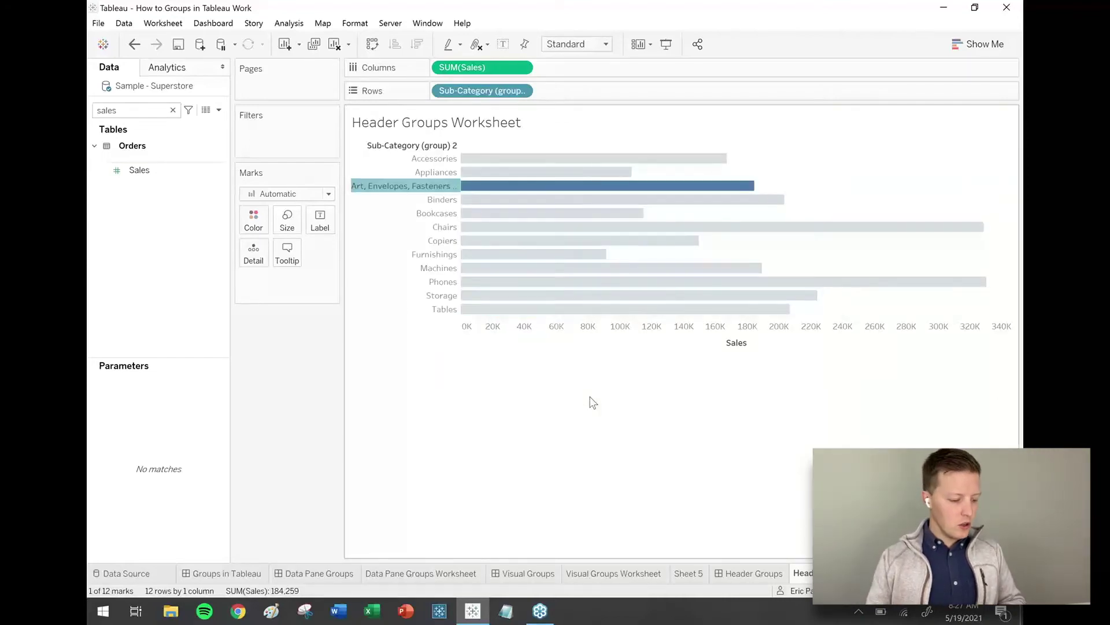
pyautogui.moveTo(409, 187)
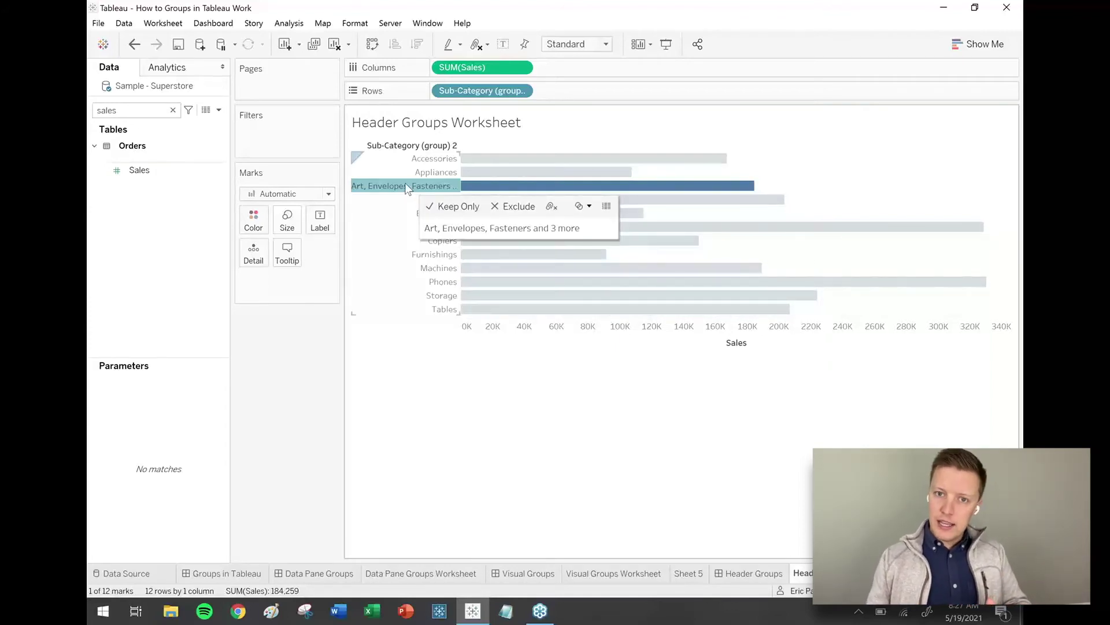
pyautogui.rightClick(409, 188)
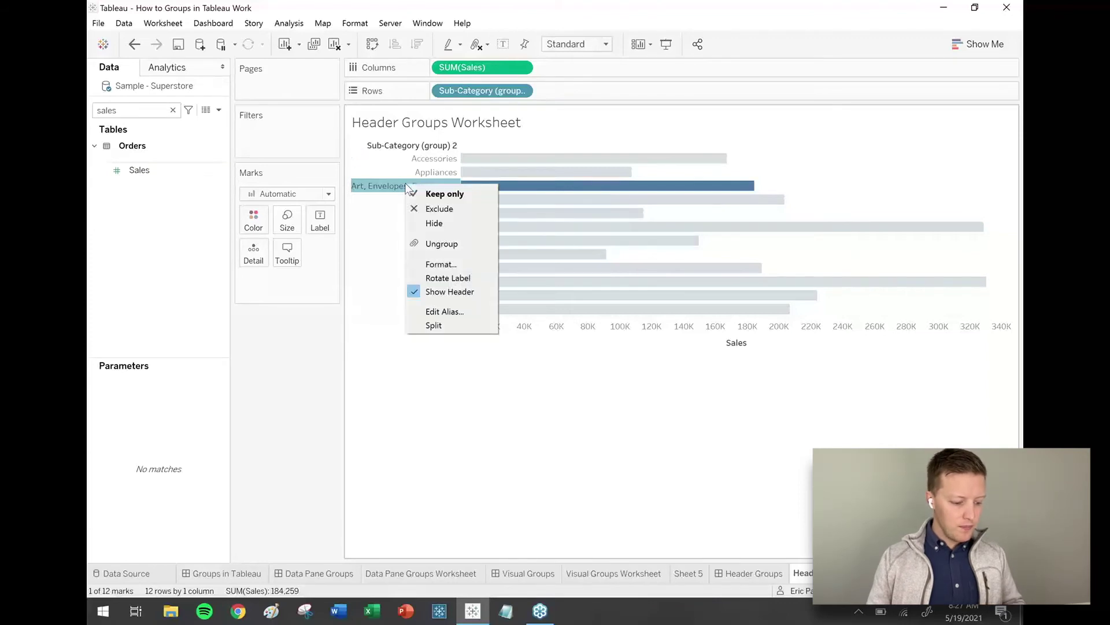
pyautogui.click(487, 311)
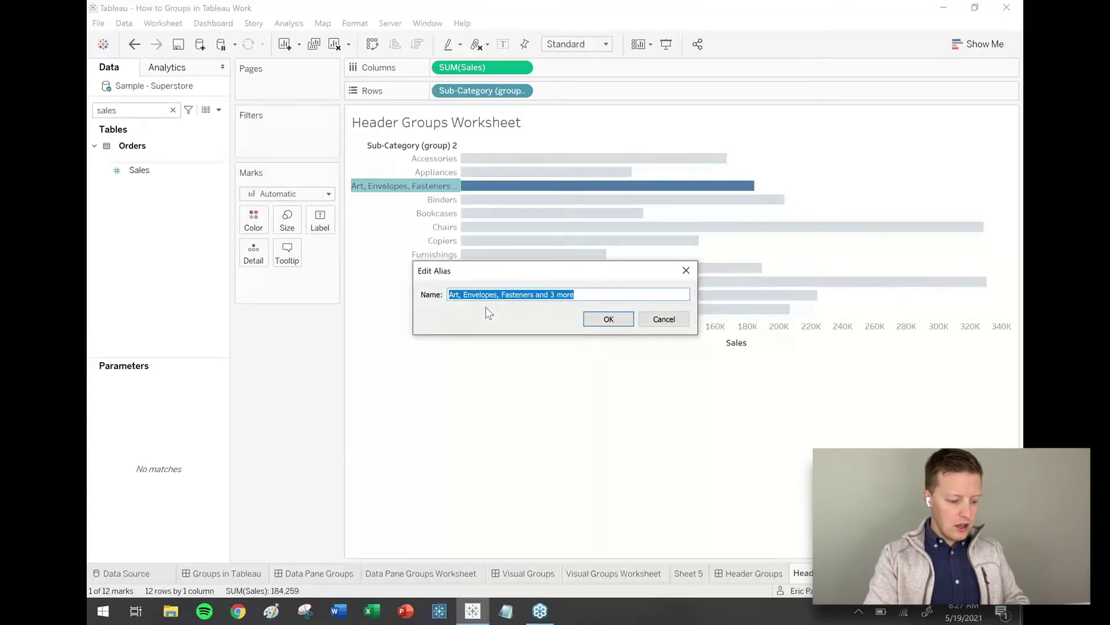
pyautogui.write('Desk Suppl')
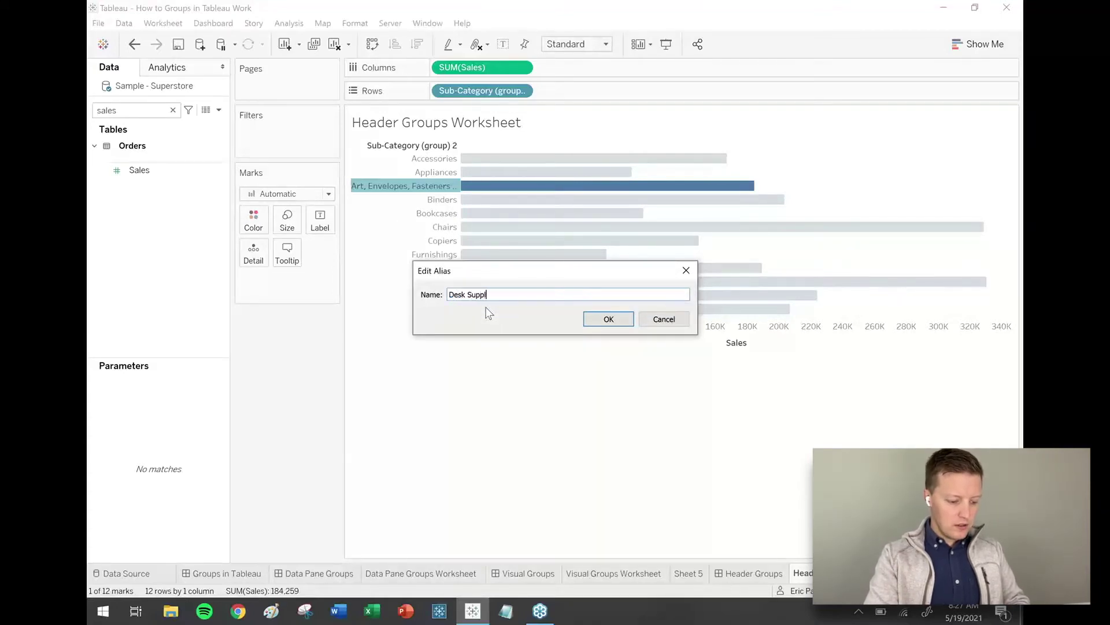
pyautogui.write('ies')
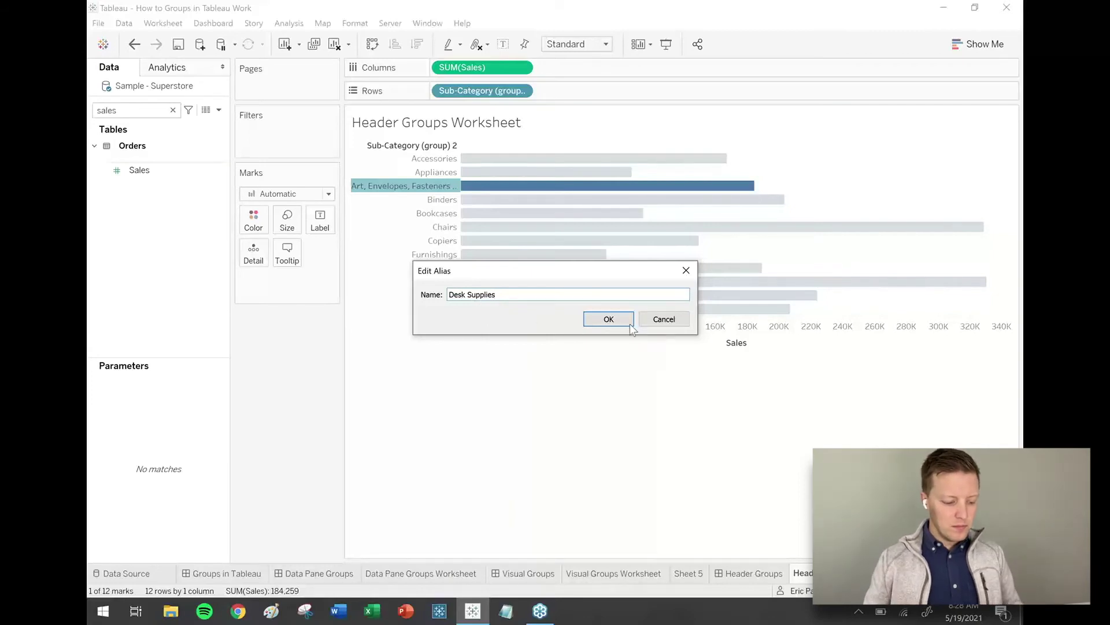
pyautogui.click(607, 319)
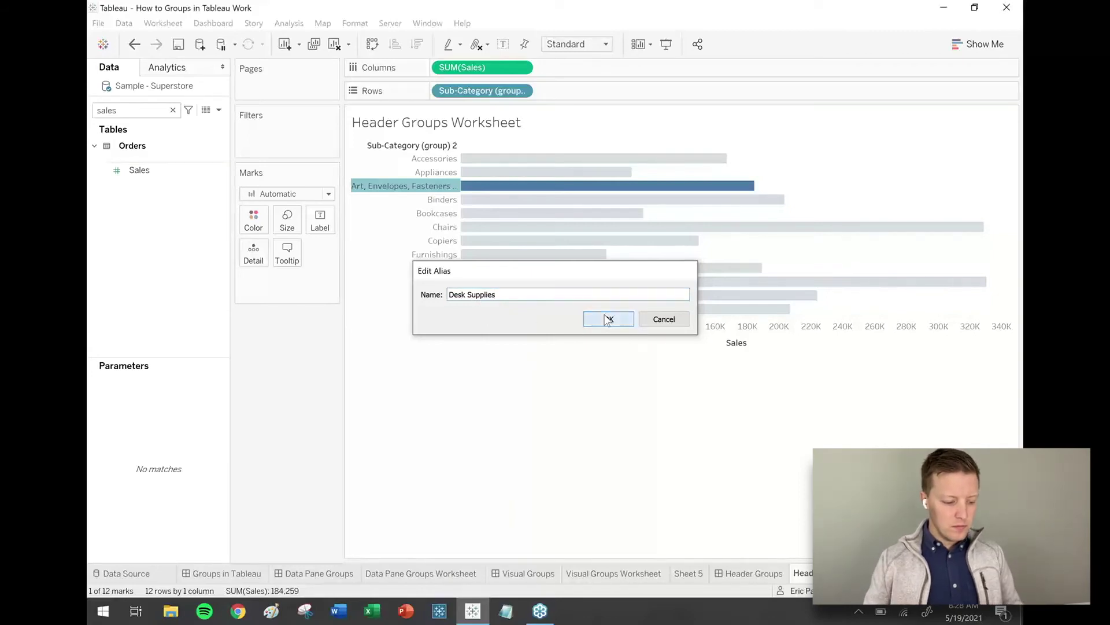
pyautogui.click(172, 110)
pyautogui.write('sub')
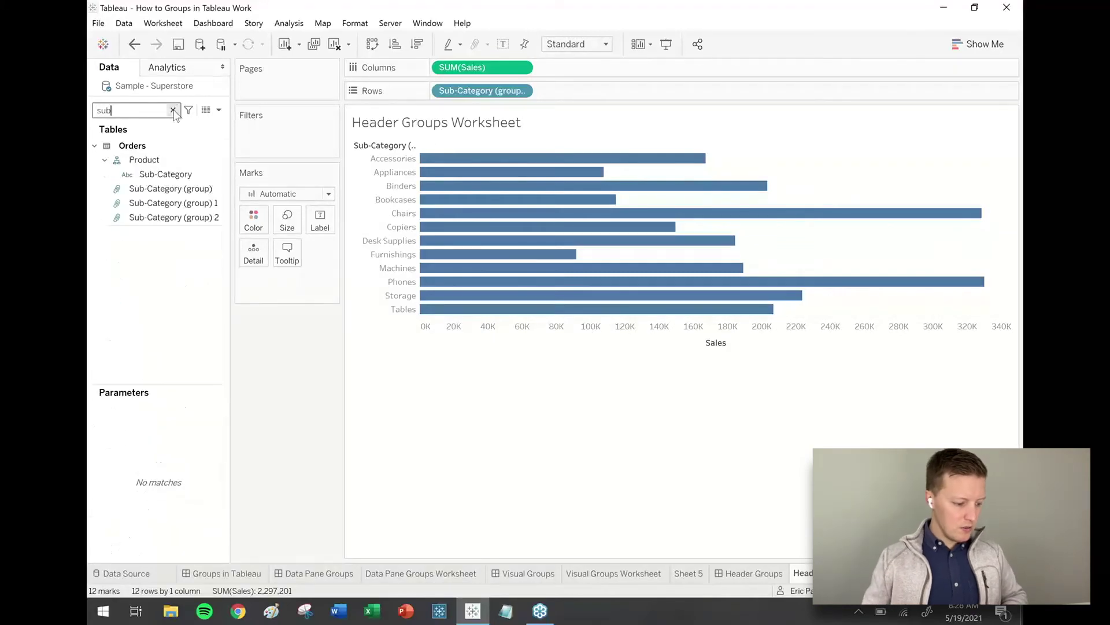
pyautogui.click(209, 218)
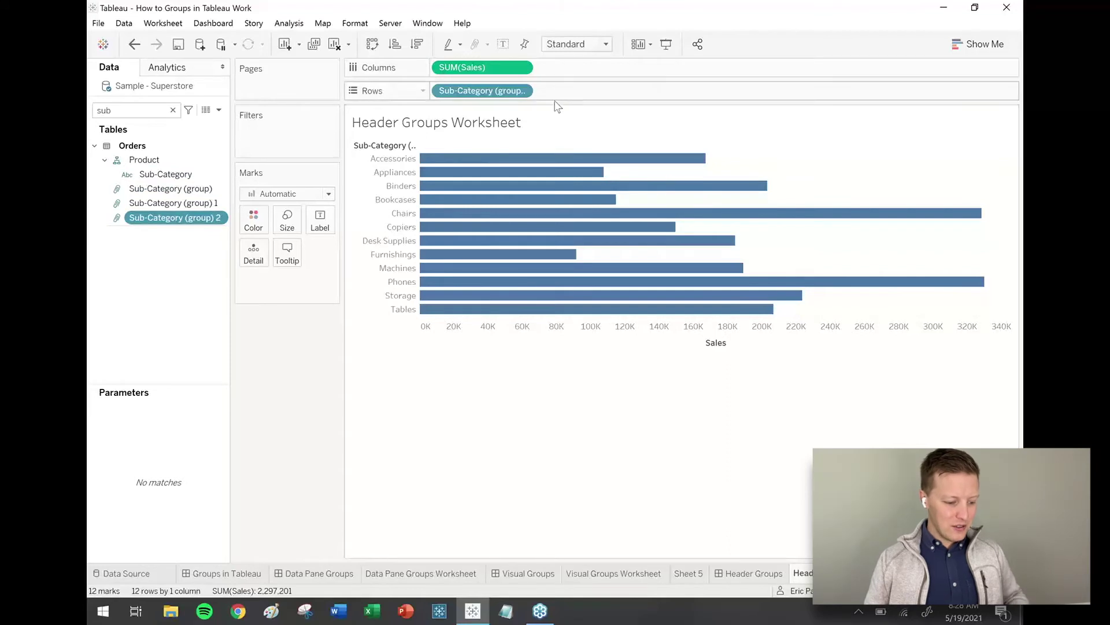
pyautogui.moveTo(549, 101); pyautogui.dragTo(547, 157)
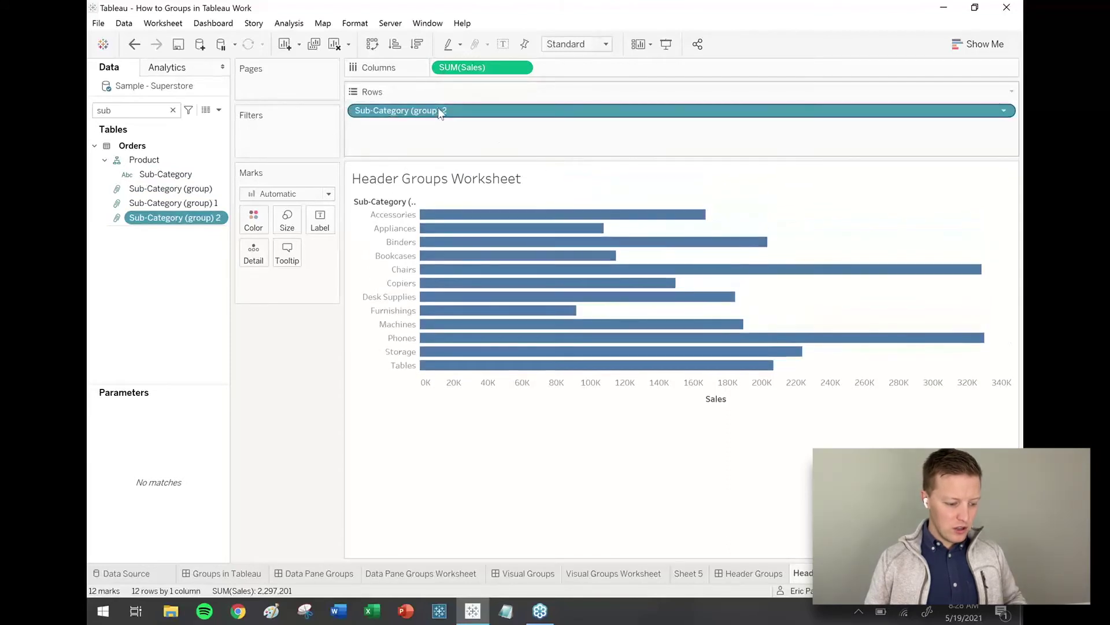
pyautogui.click(453, 111)
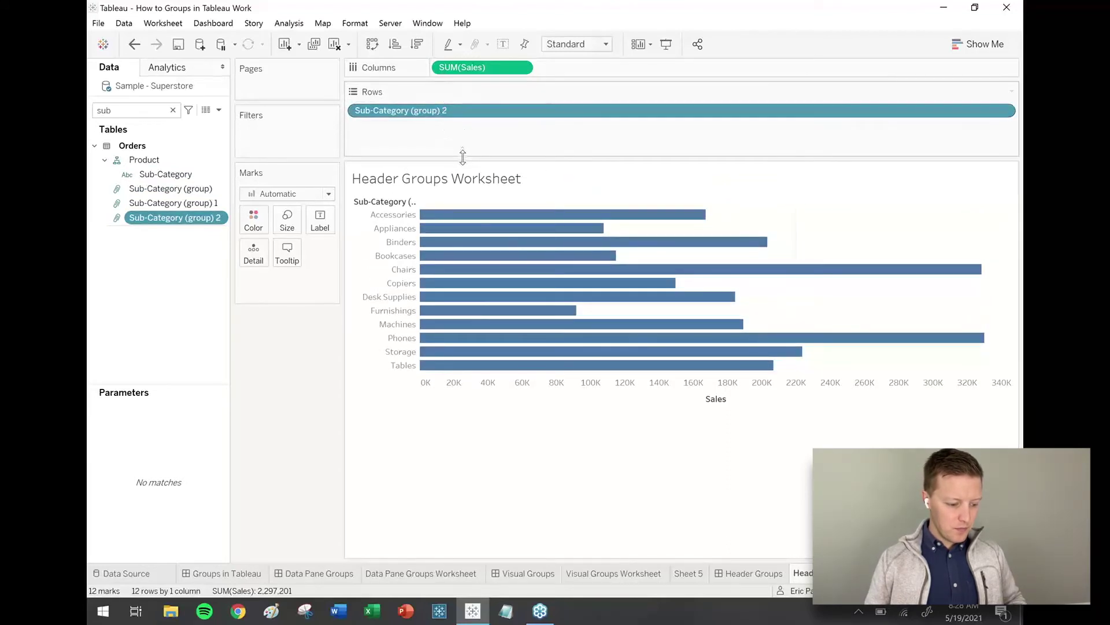
pyautogui.moveTo(461, 154); pyautogui.dragTo(436, 101)
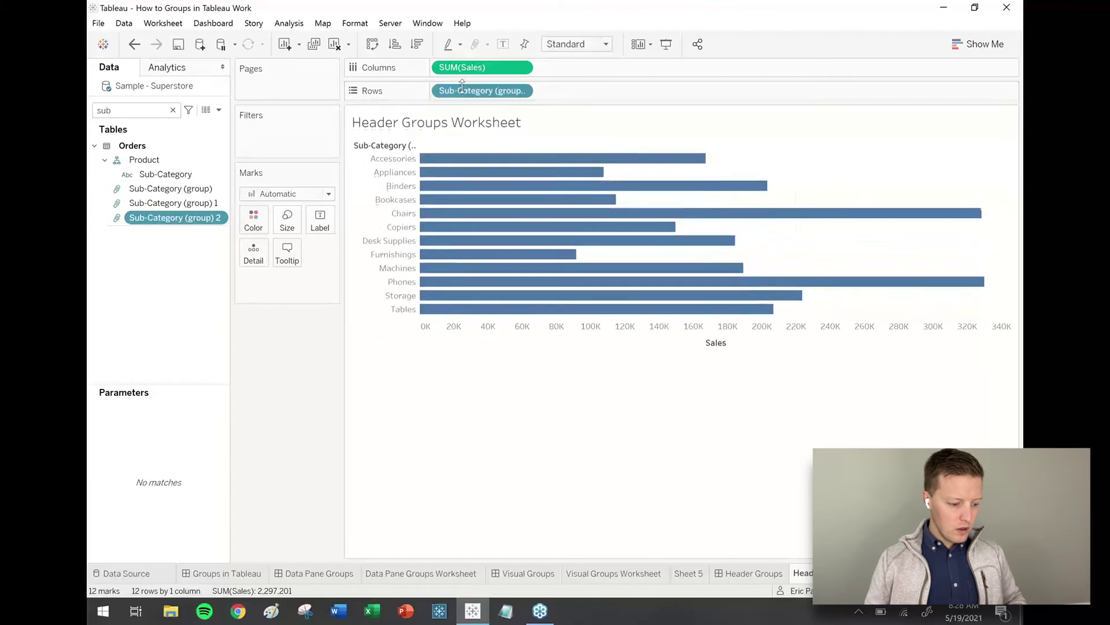
pyautogui.click(167, 174)
pyautogui.moveTo(163, 178); pyautogui.dragTo(573, 92)
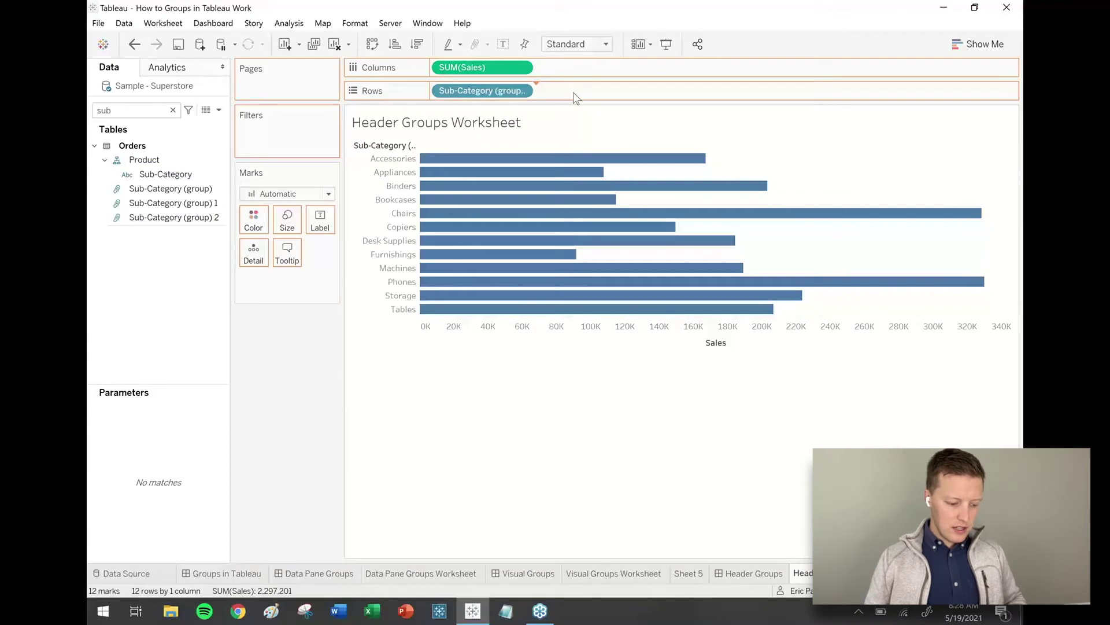
pyautogui.moveTo(574, 92); pyautogui.dragTo(574, 92)
pyautogui.click(376, 290)
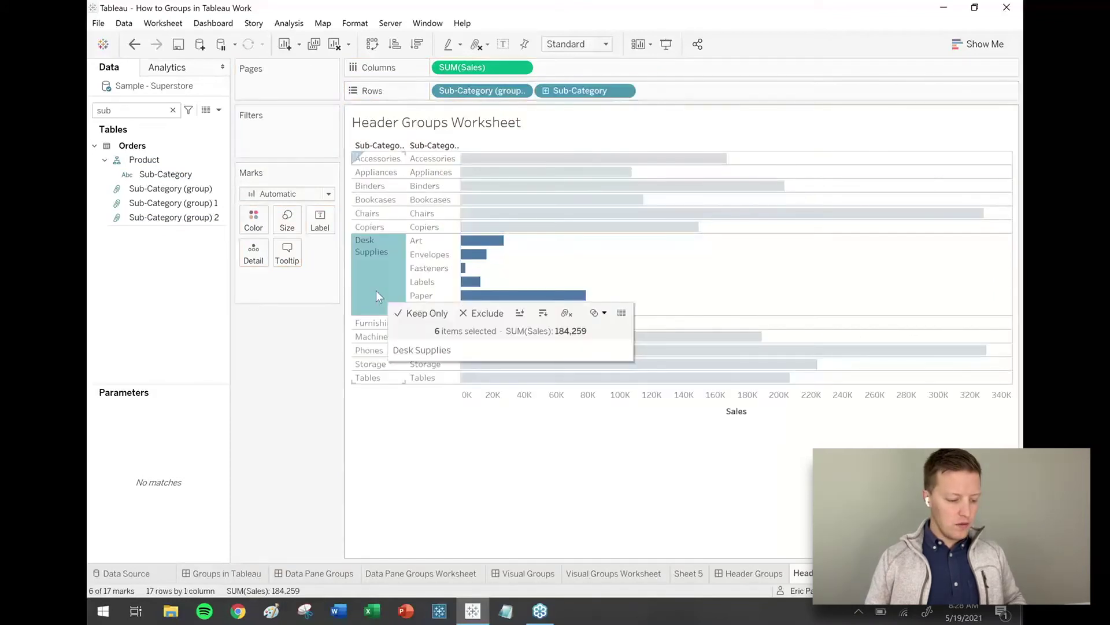
pyautogui.click(375, 290)
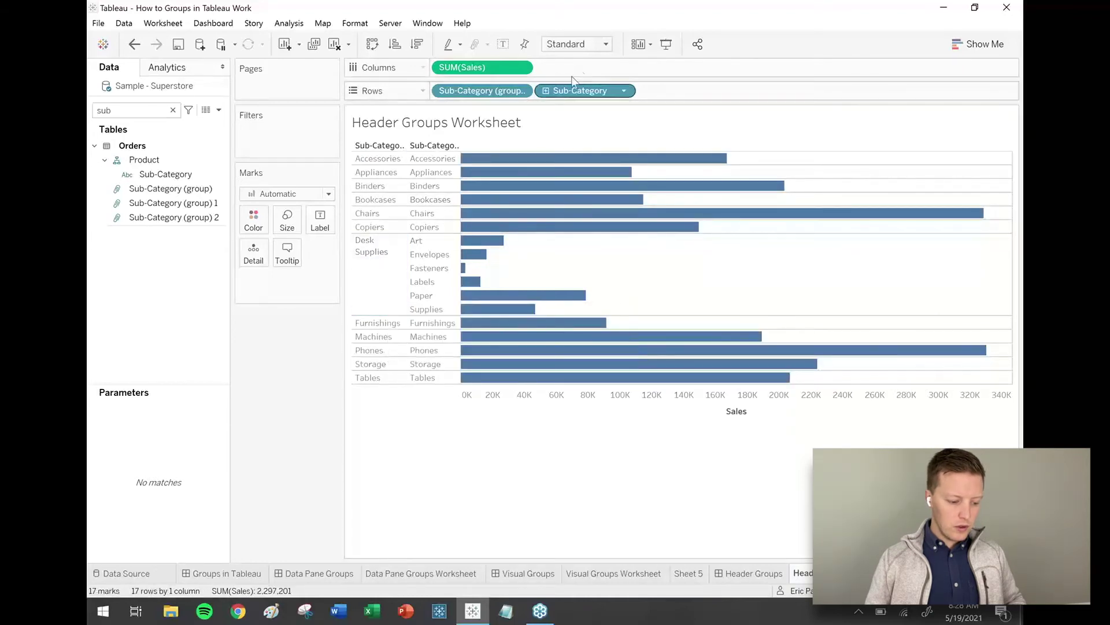
pyautogui.moveTo(578, 91); pyautogui.dragTo(273, 373)
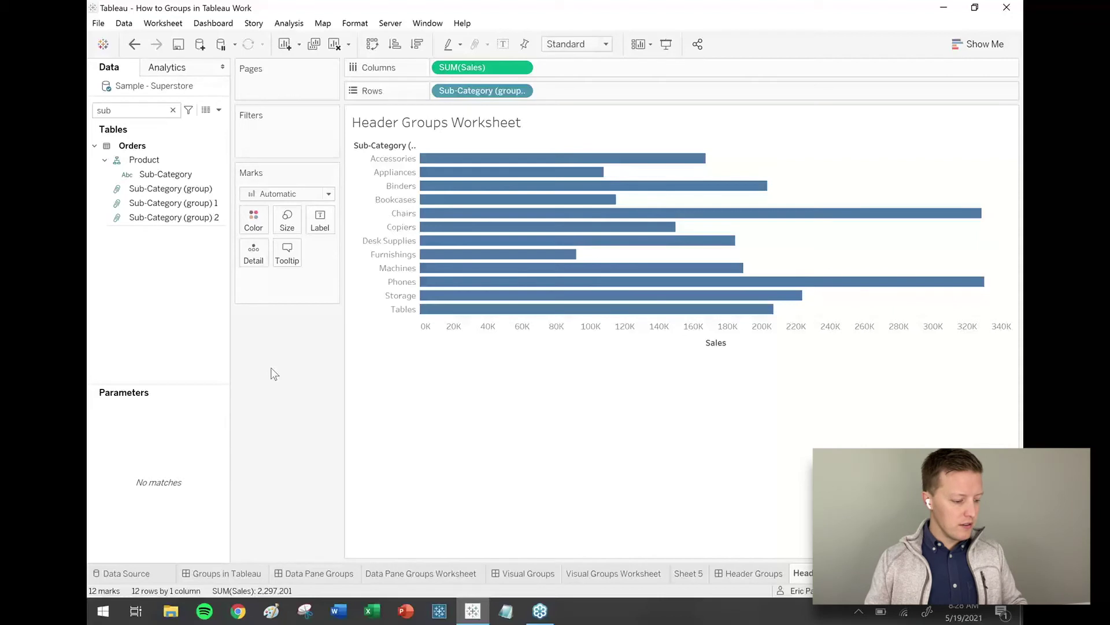
# - Rename Sub-Category (group) 2 to 'Sub-Category (Header Groups)'
pyautogui.click(211, 219)
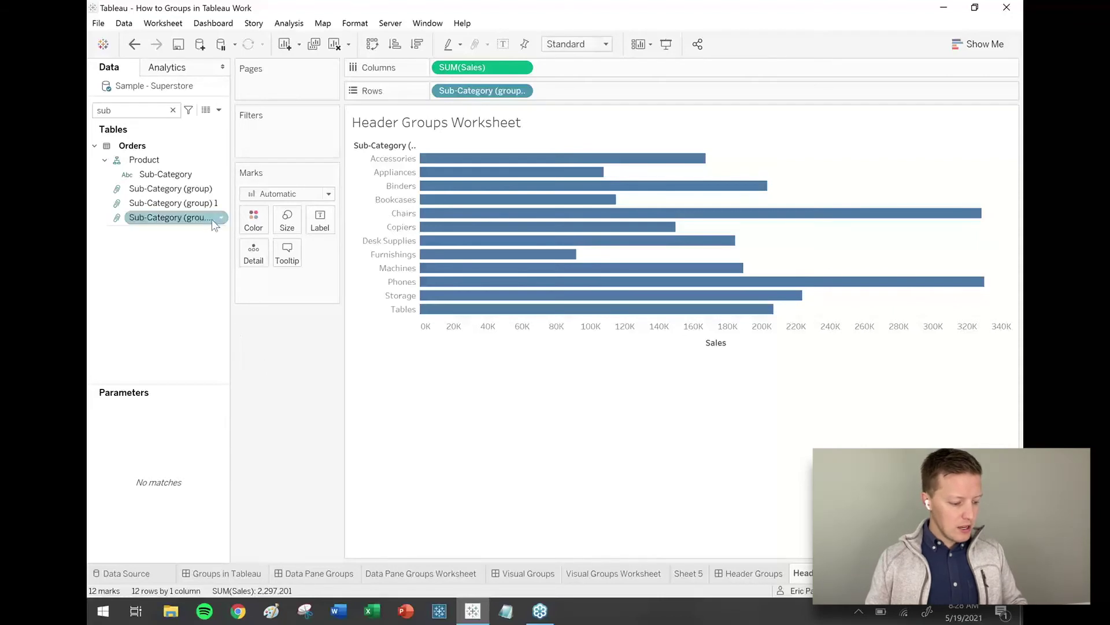
pyautogui.click(223, 220)
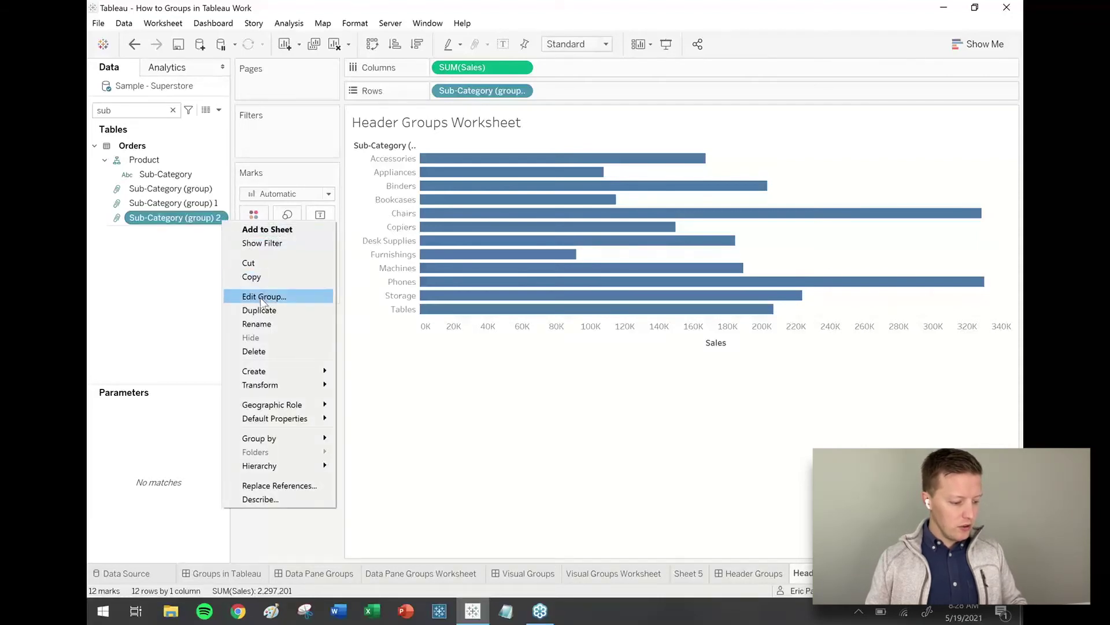
pyautogui.click(265, 324)
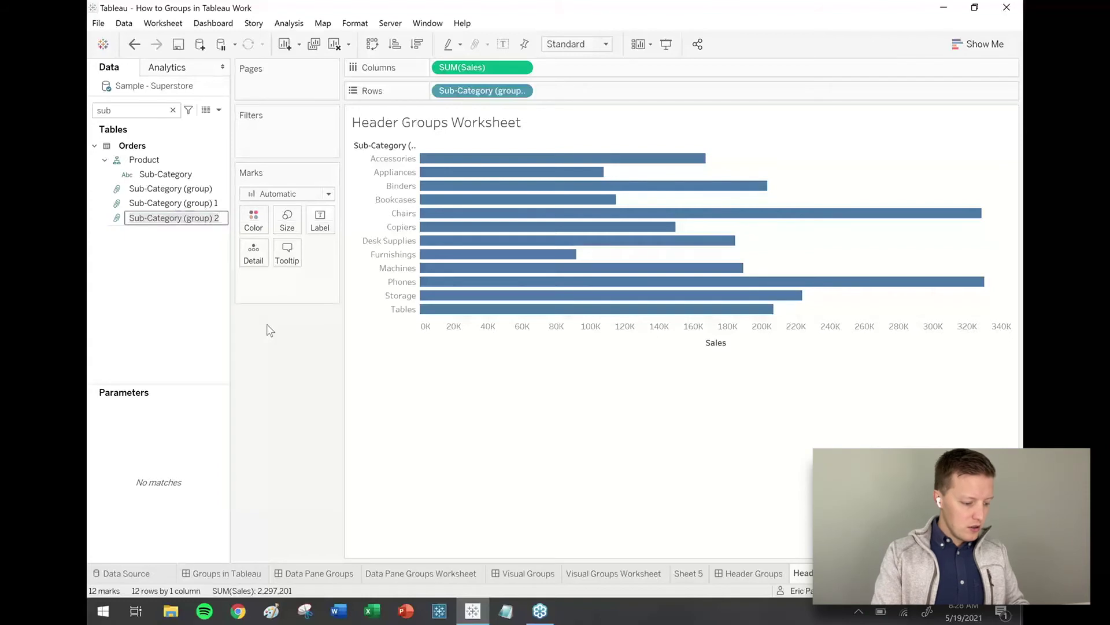
pyautogui.press('BackSpace')
pyautogui.press('BackSpace')
pyautogui.press('BackSpace')
pyautogui.press('BackSpace')
pyautogui.press('BackSpace')
pyautogui.press('BackSpace')
pyautogui.press('BackSpace')
pyautogui.press('BackSpace')
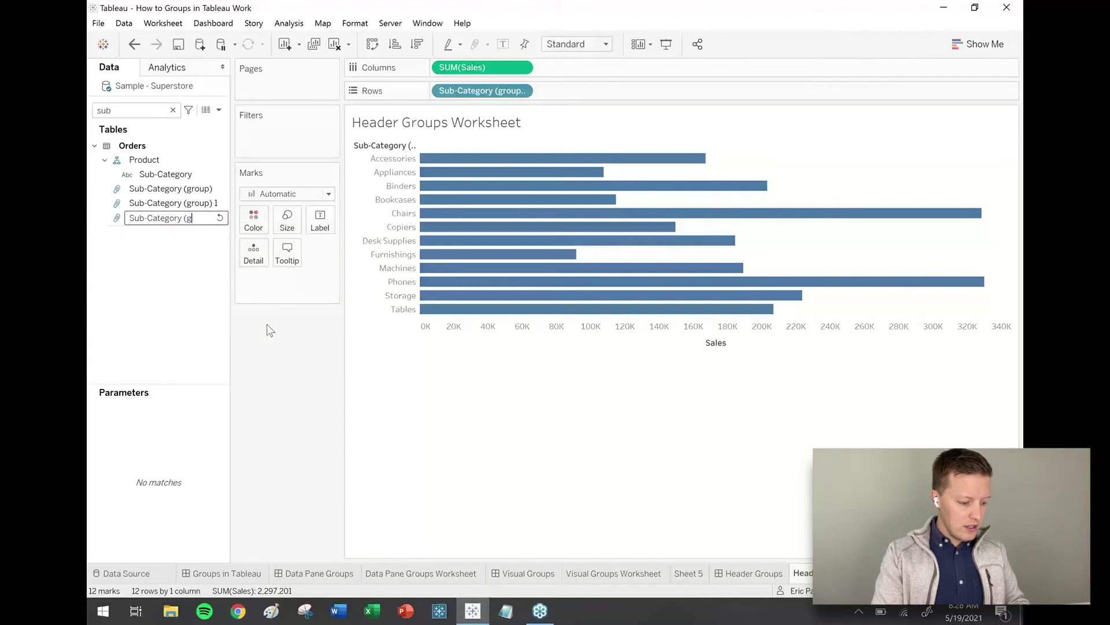
pyautogui.write('Header GRo')
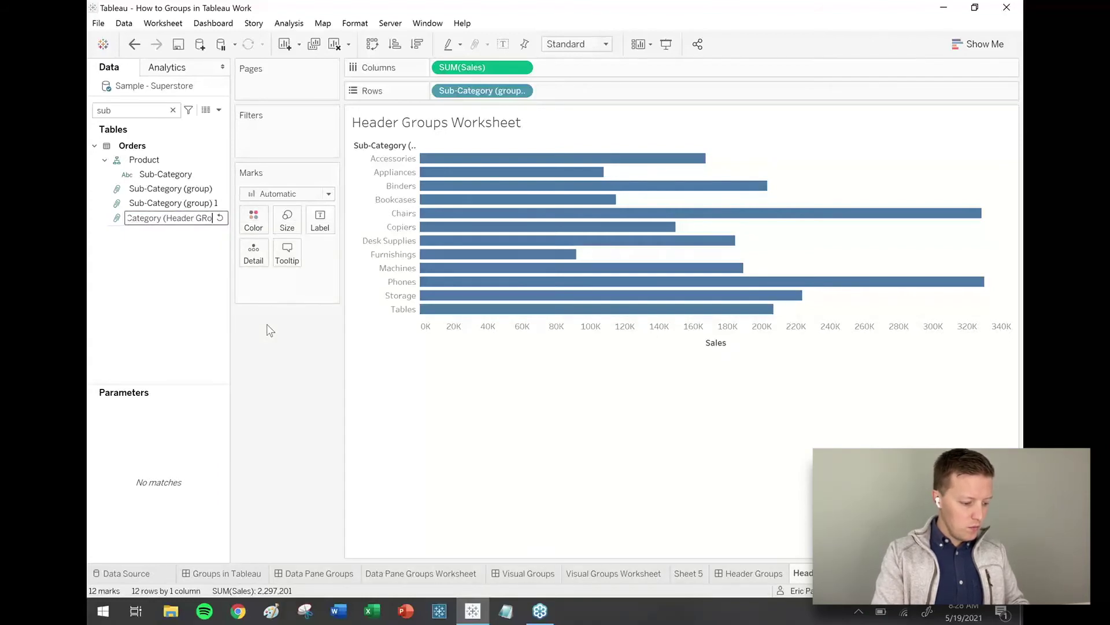
pyautogui.write('ups)')
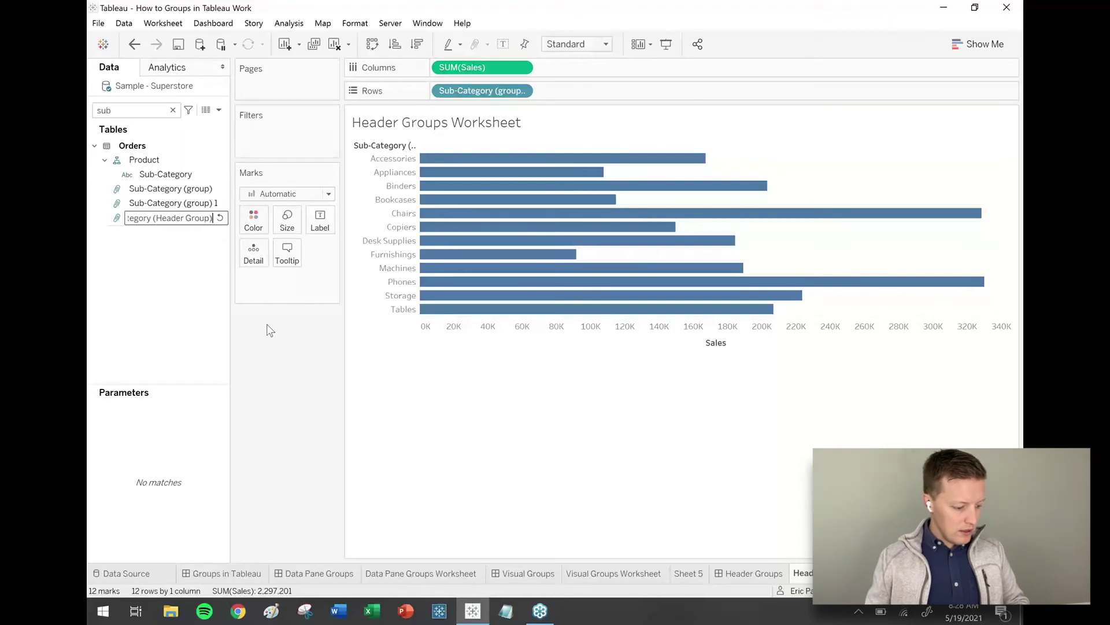
pyautogui.press('Return')
# - Rename Sub-Category (group) 1 to 'Sub-Category (Visual Groups)'
pyautogui.click(222, 207)
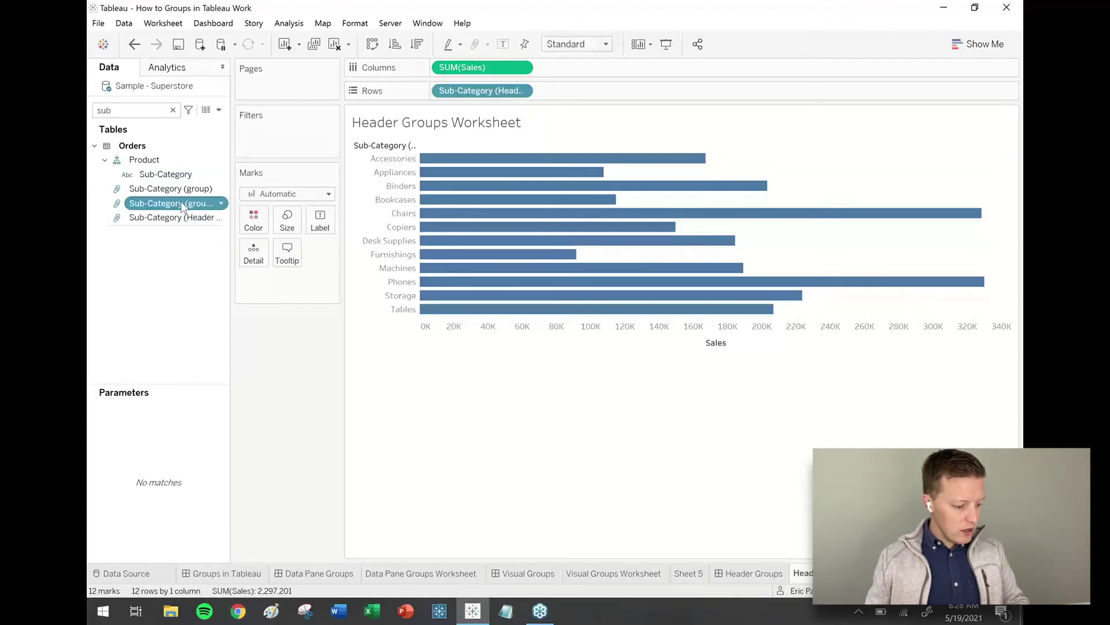
pyautogui.click(222, 206)
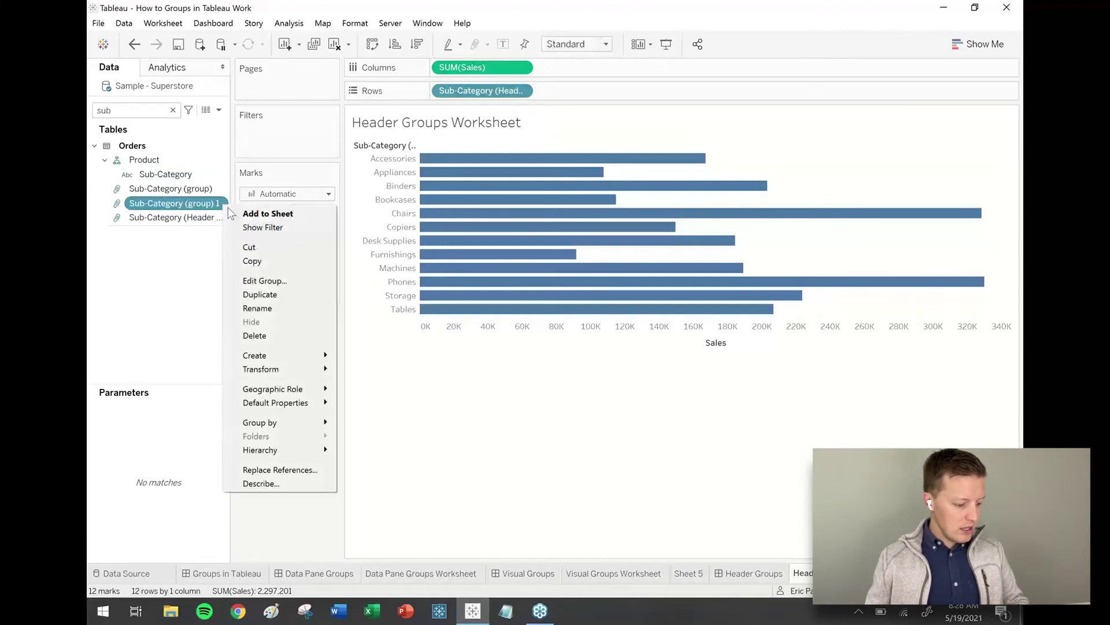
pyautogui.click(267, 310)
pyautogui.press('BackSpace')
pyautogui.press('BackSpace')
pyautogui.press('BackSpace')
pyautogui.press('BackSpace')
pyautogui.press('BackSpace')
pyautogui.press('BackSpace')
pyautogui.press('BackSpace')
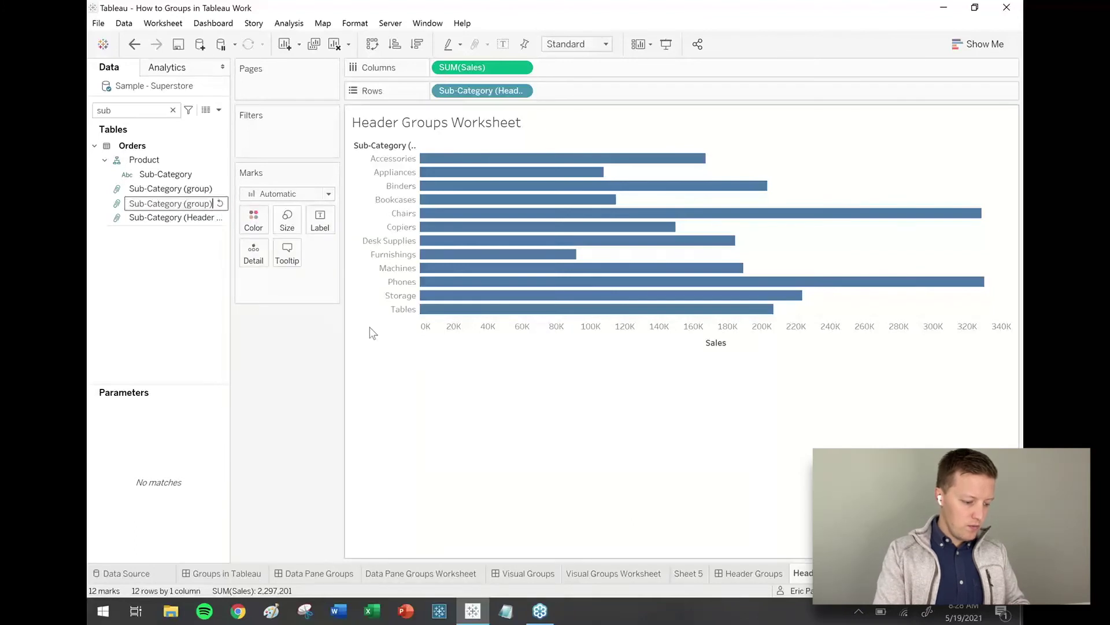
pyautogui.press('BackSpace')
pyautogui.write('Vis')
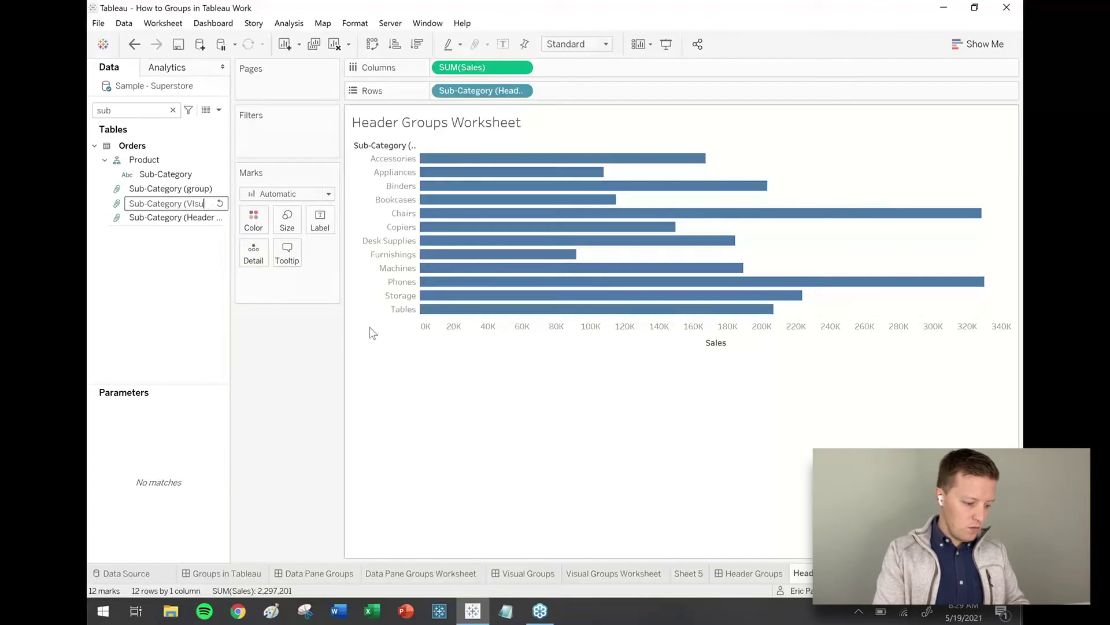
pyautogui.write('ual gro')
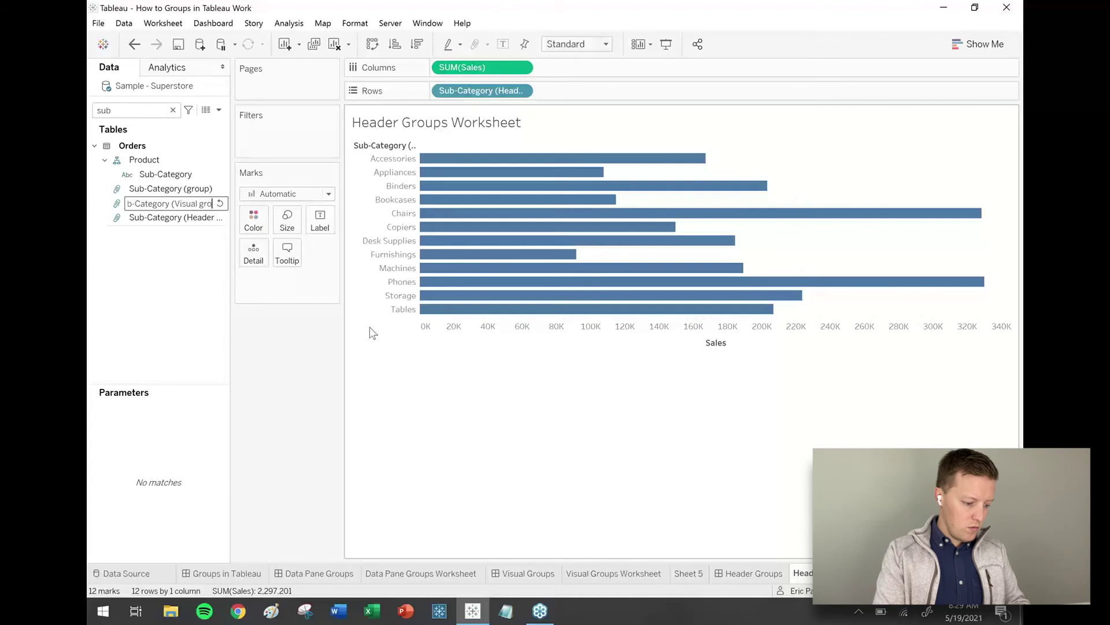
pyautogui.write('ups)')
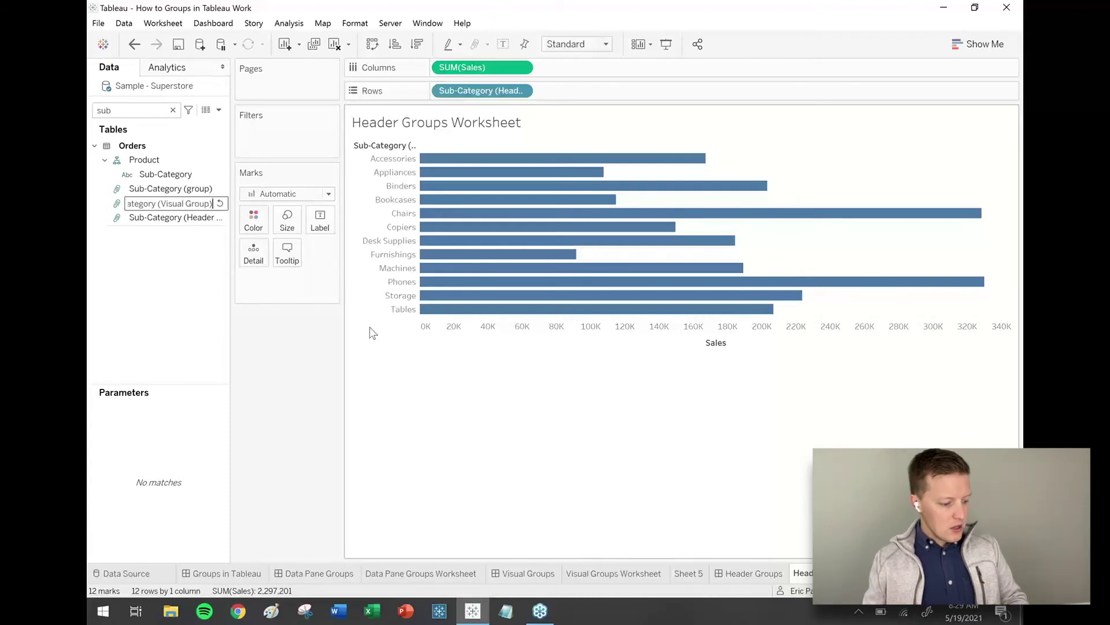
pyautogui.press('Return')
pyautogui.click(147, 206)
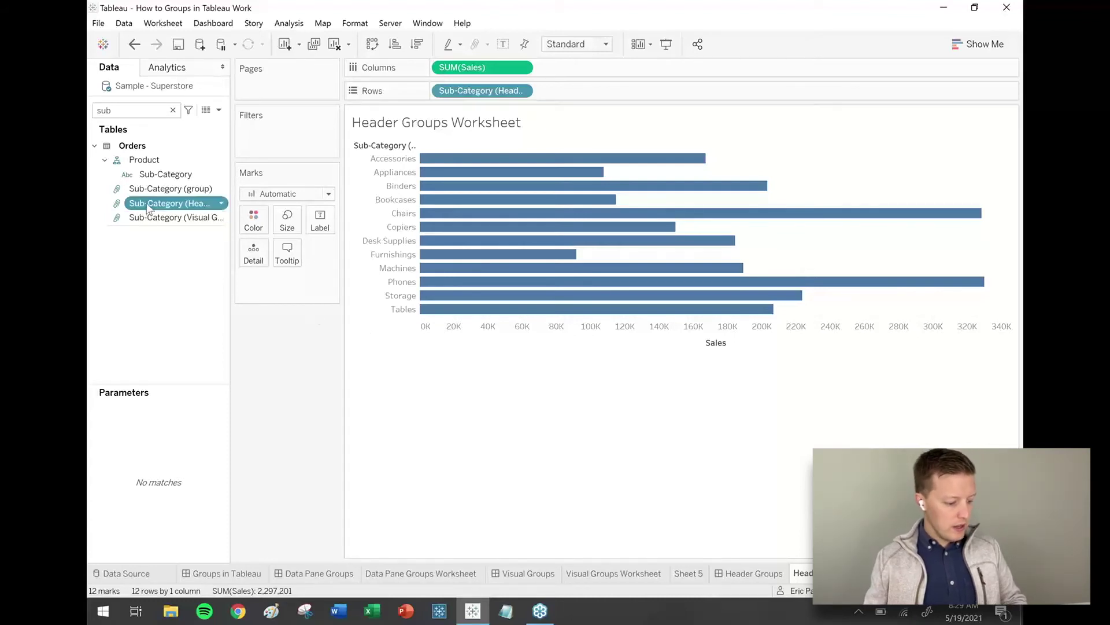
# - Inspect the Sub-Category (Header Group) groups, including Desk Supplies' members, without changes
pyautogui.rightClick(149, 208)
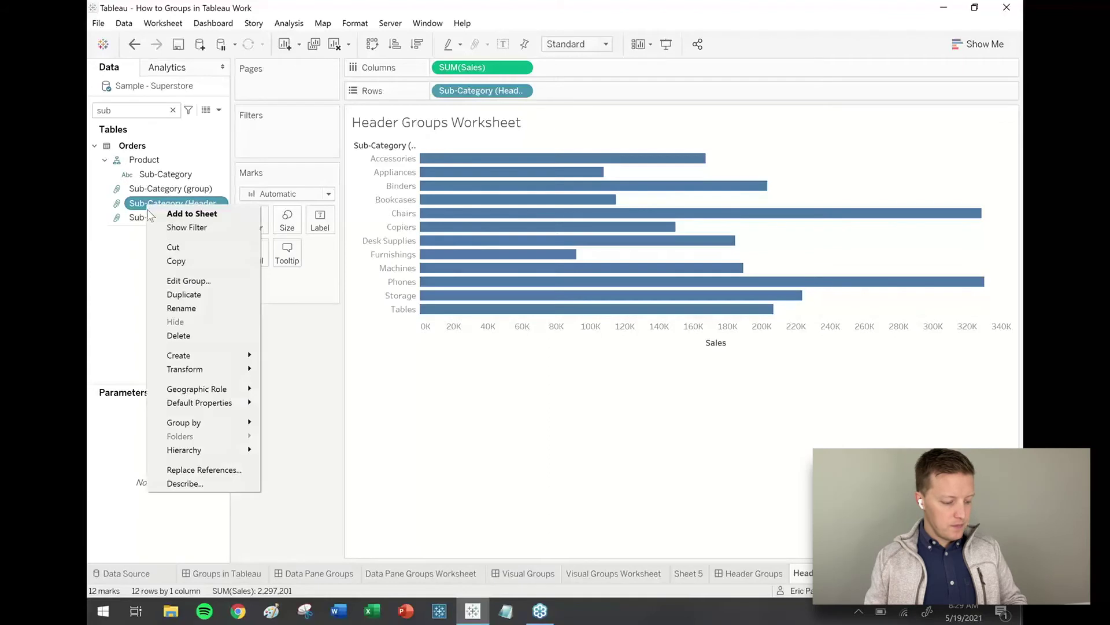
pyautogui.click(188, 281)
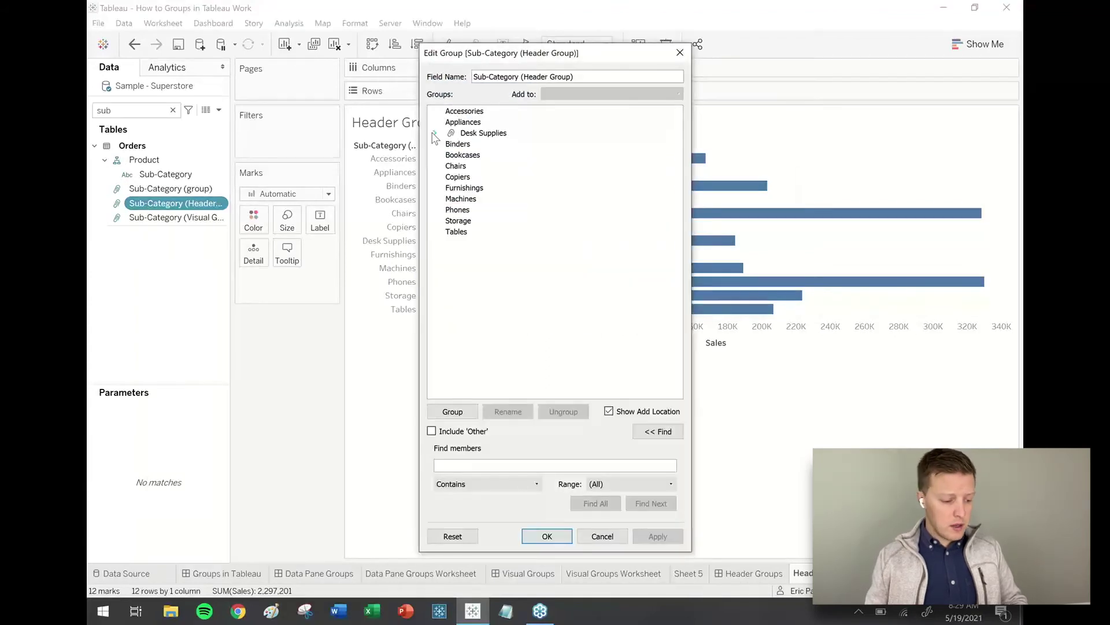
pyautogui.click(436, 133)
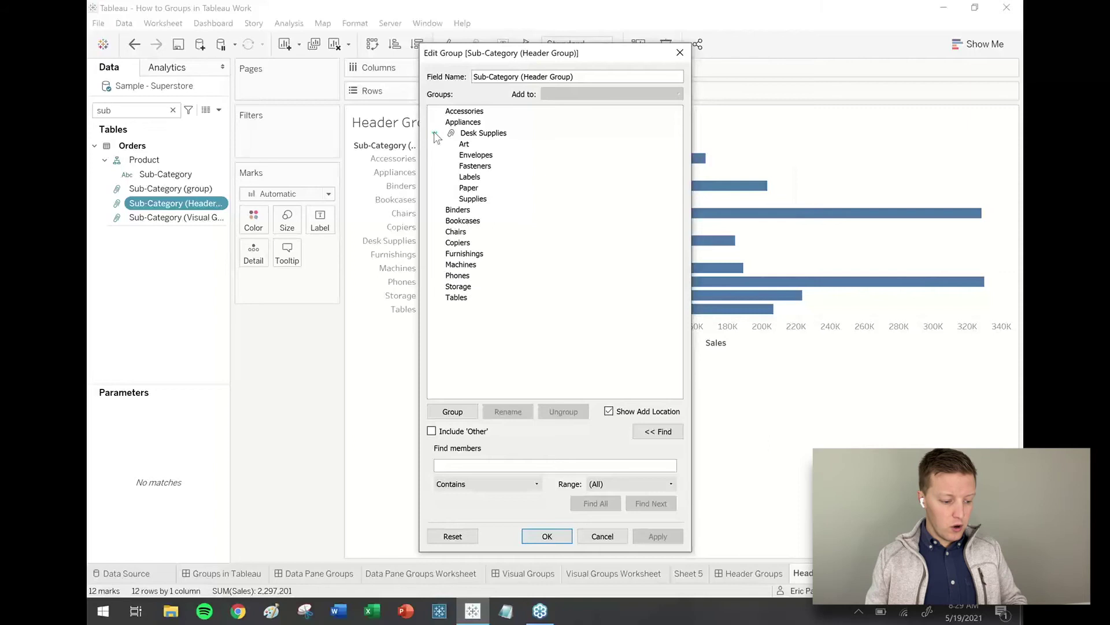
pyautogui.click(436, 133)
pyautogui.click(471, 134)
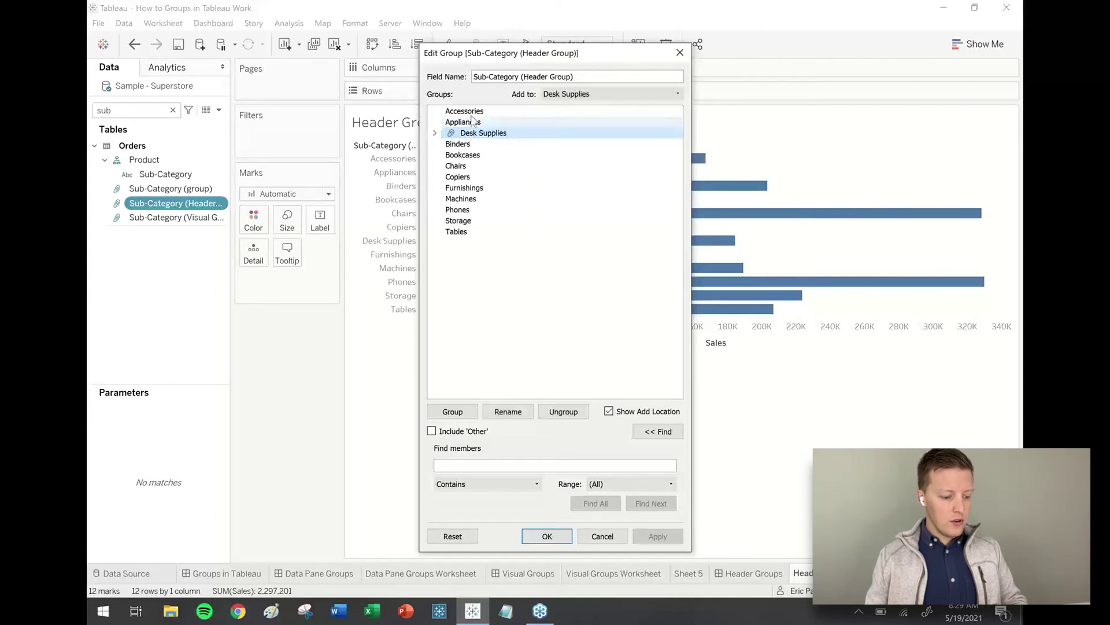
pyautogui.click(472, 113)
pyautogui.click(477, 155)
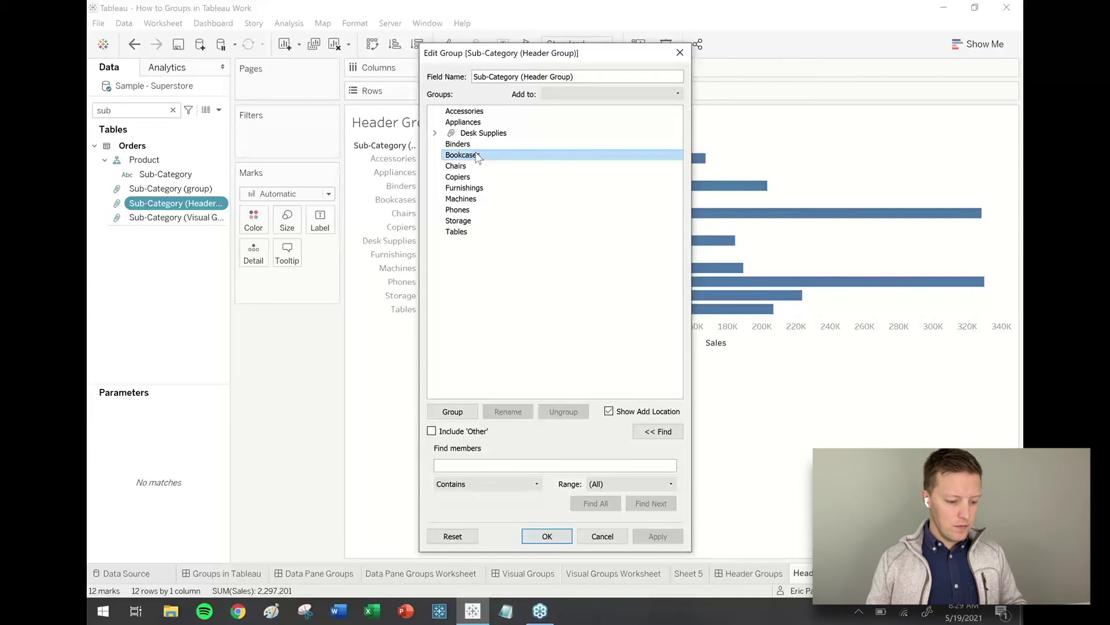
pyautogui.click(680, 53)
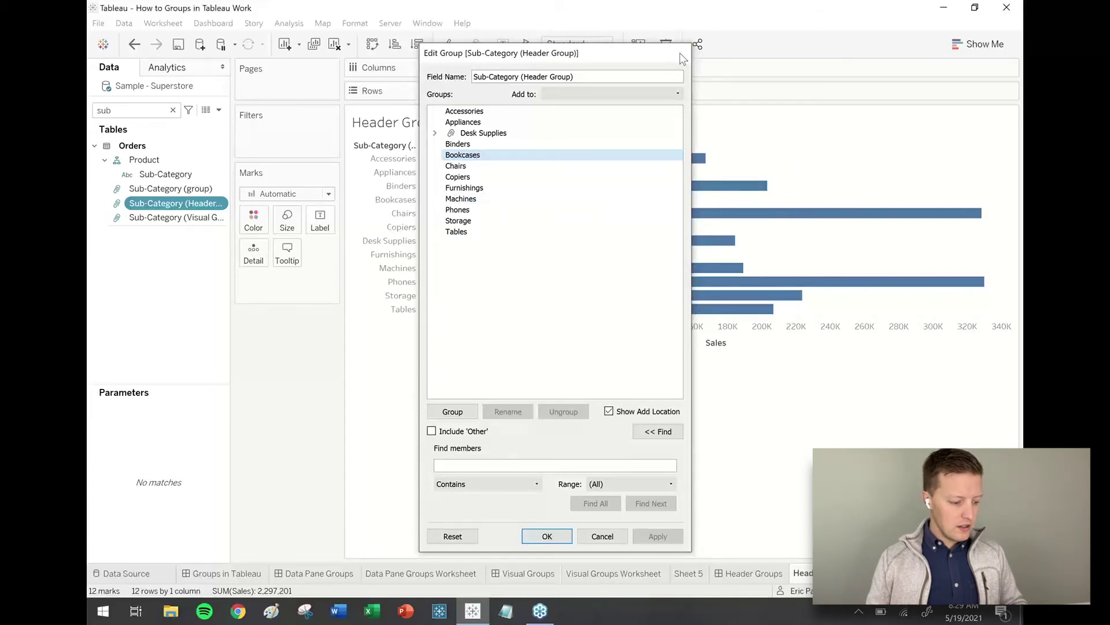
# - Review members of High Sales/High Profit, Unprofitable and Lower Sales/Lower Profit, then open Geographic Groups
pyautogui.click(173, 218)
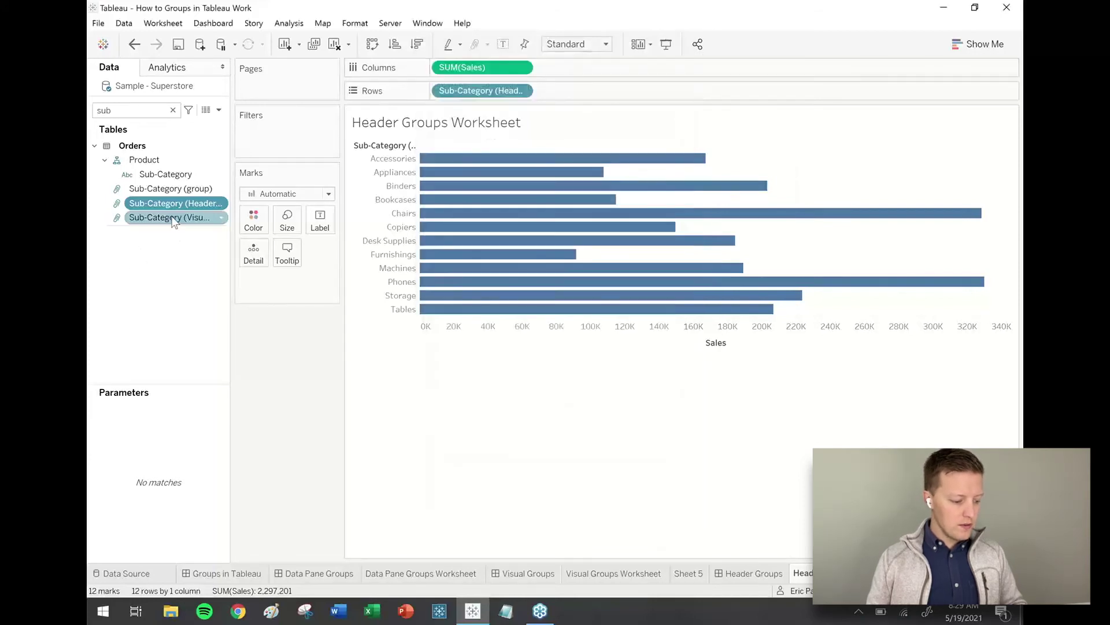
pyautogui.rightClick(225, 220)
pyautogui.click(253, 292)
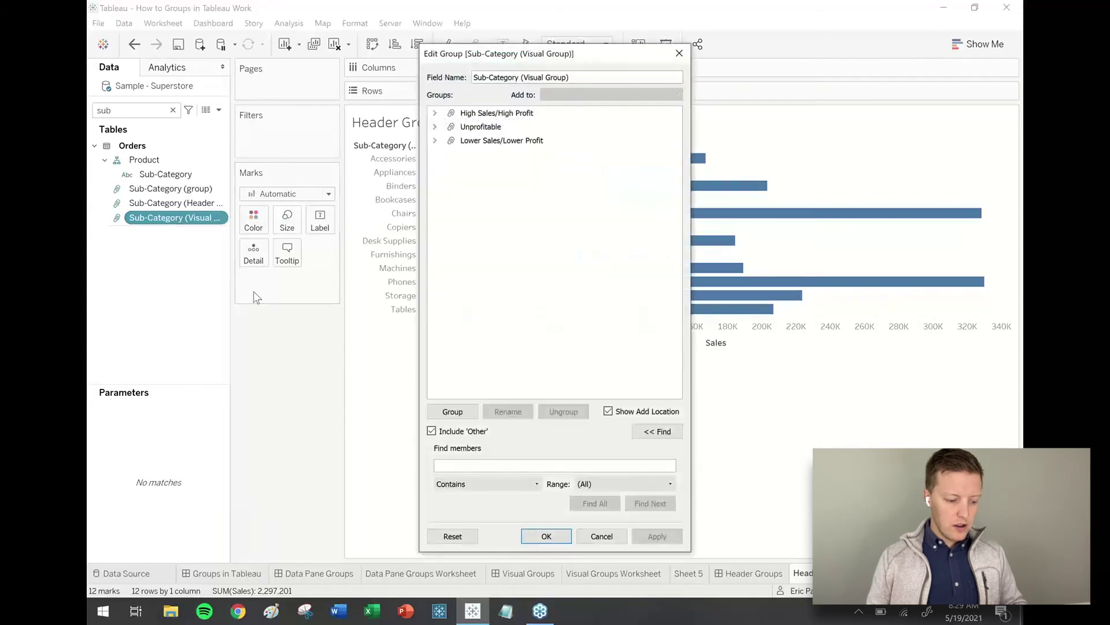
pyautogui.click(435, 114)
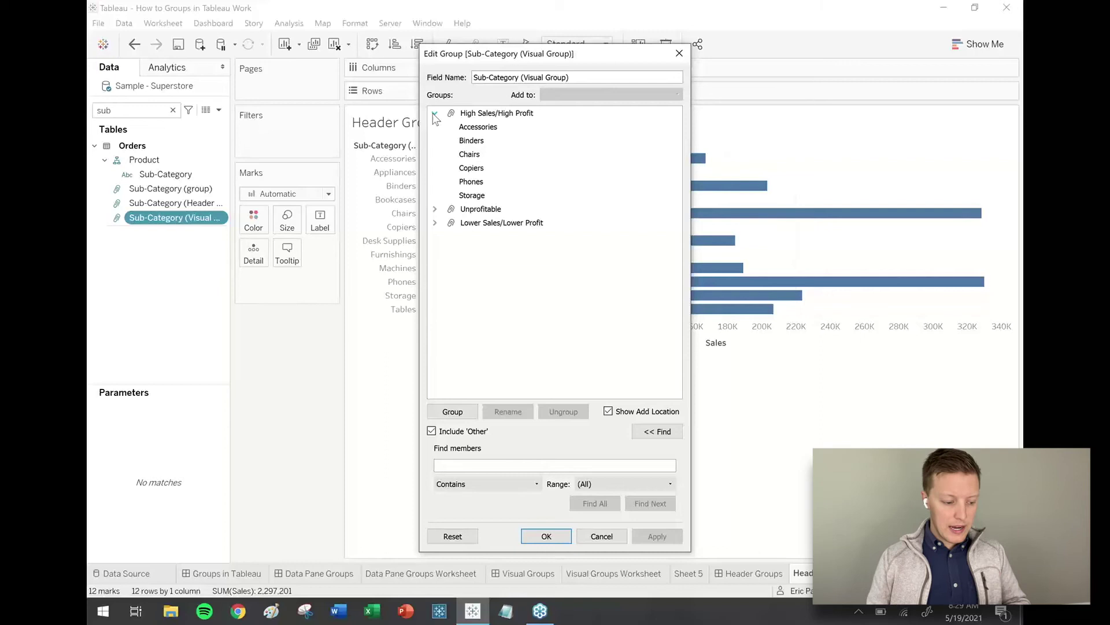
pyautogui.click(435, 113)
pyautogui.click(435, 127)
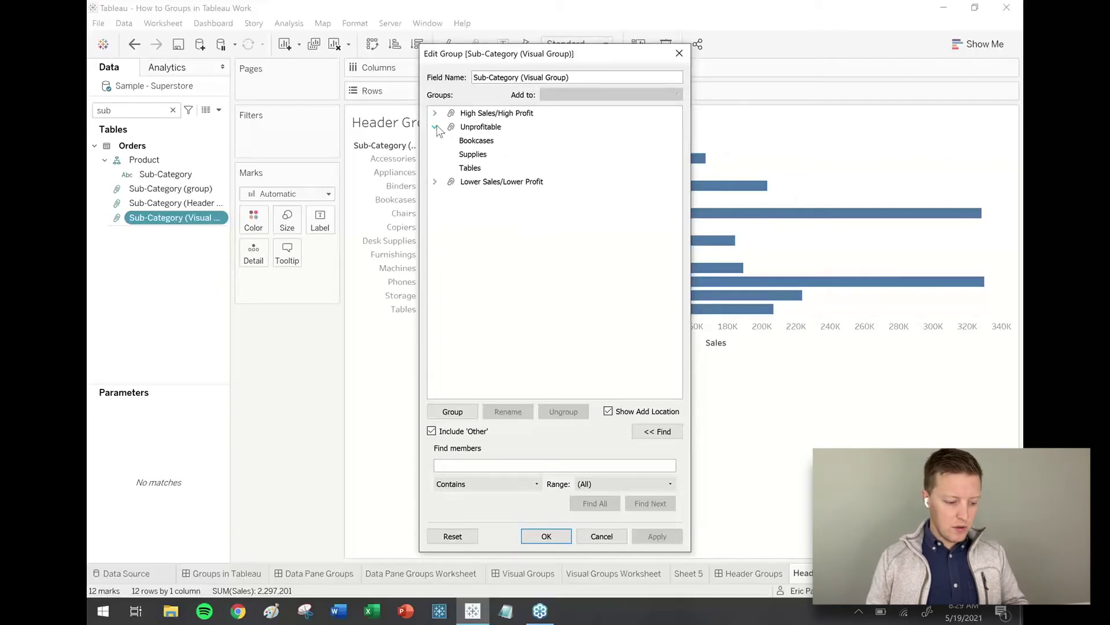
pyautogui.click(435, 127)
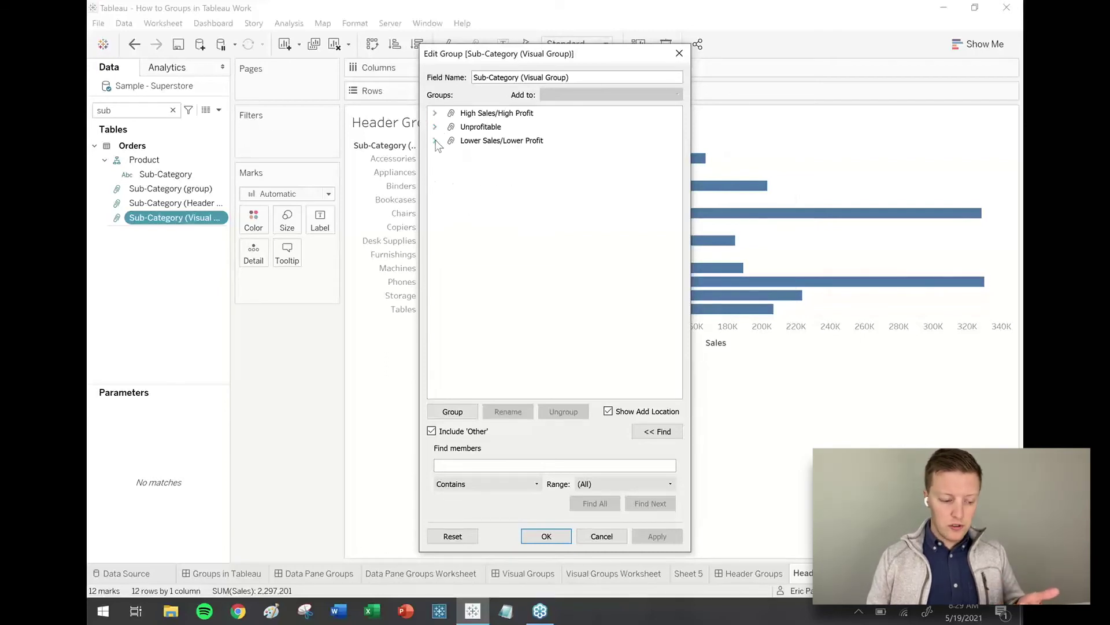
pyautogui.click(436, 141)
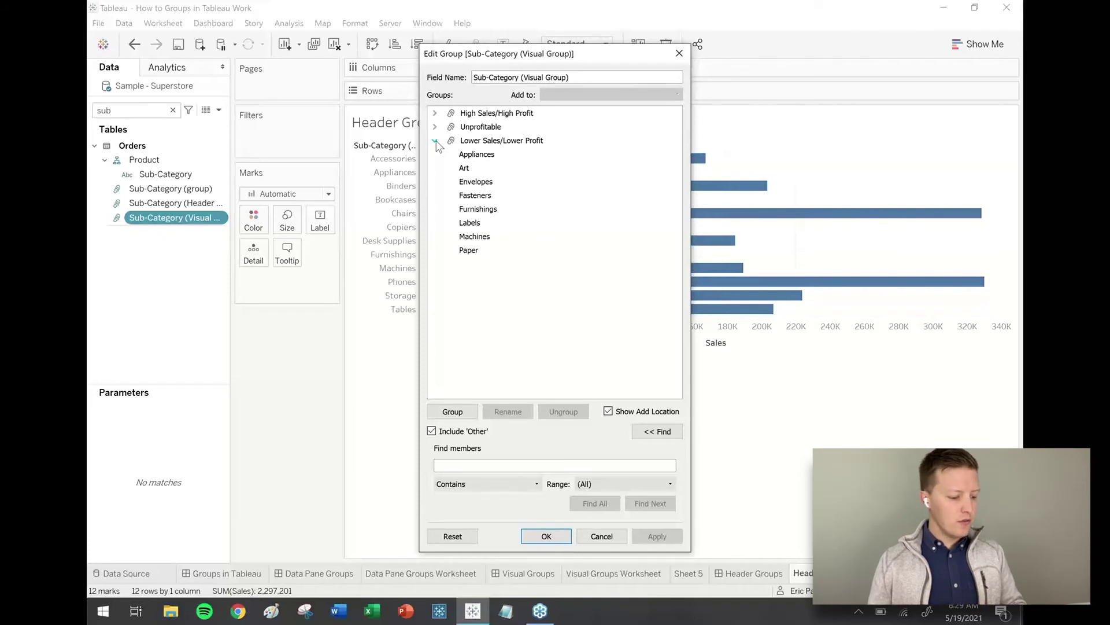
pyautogui.click(436, 141)
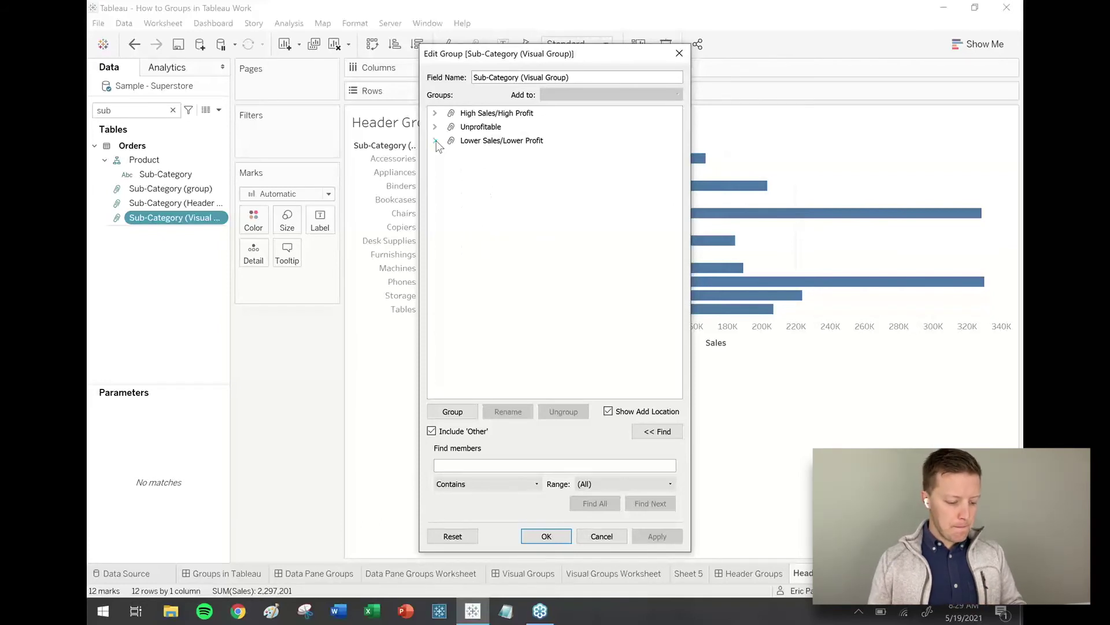
pyautogui.click(557, 537)
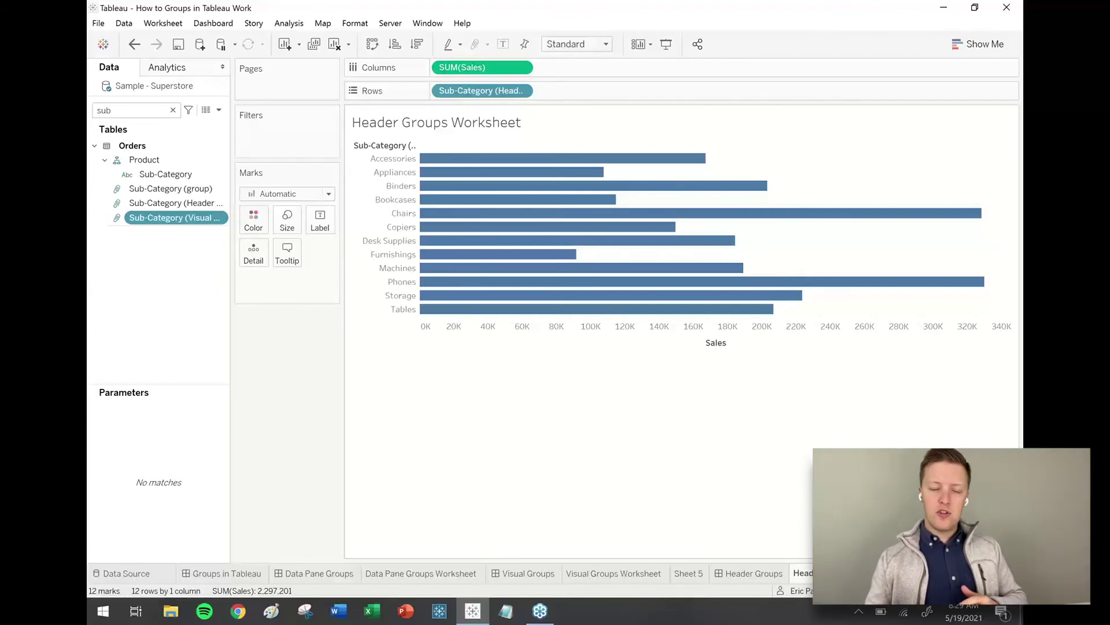
pyautogui.click(931, 573)
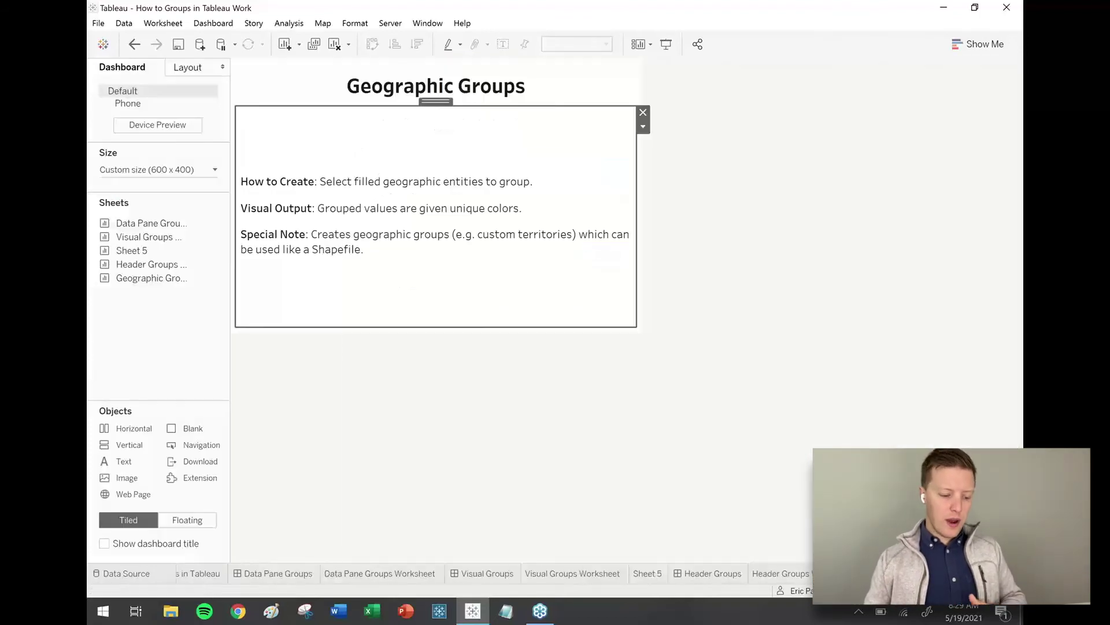
# - Deselect the dashboard text box and move to the Geographic Groups Worksheet map
pyautogui.click(896, 398)
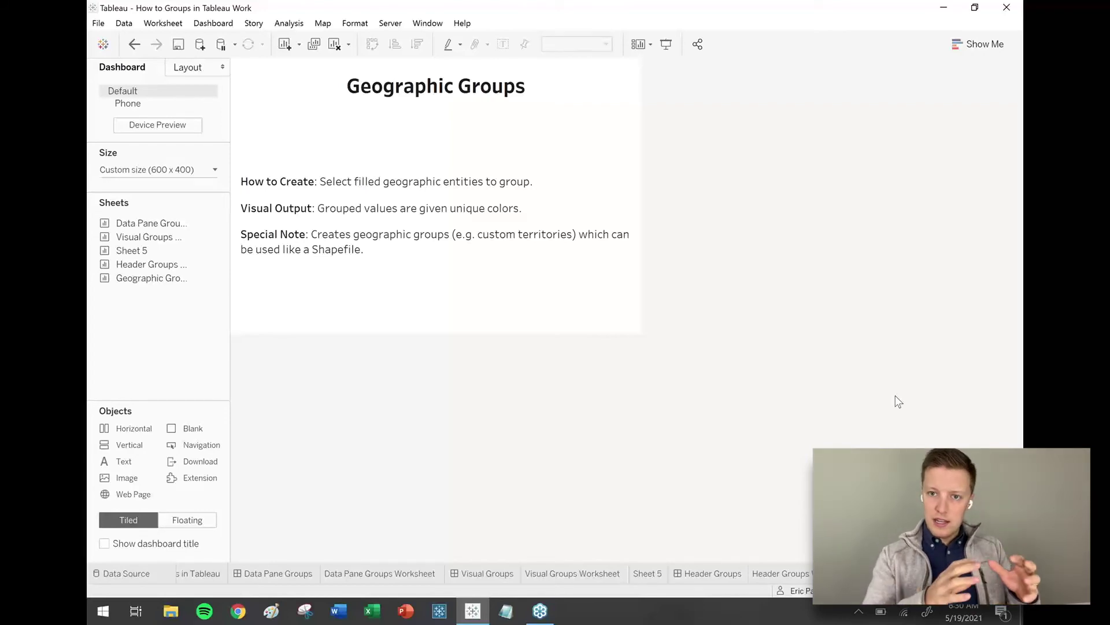
pyautogui.hotkey('ctrl', 'Tab')
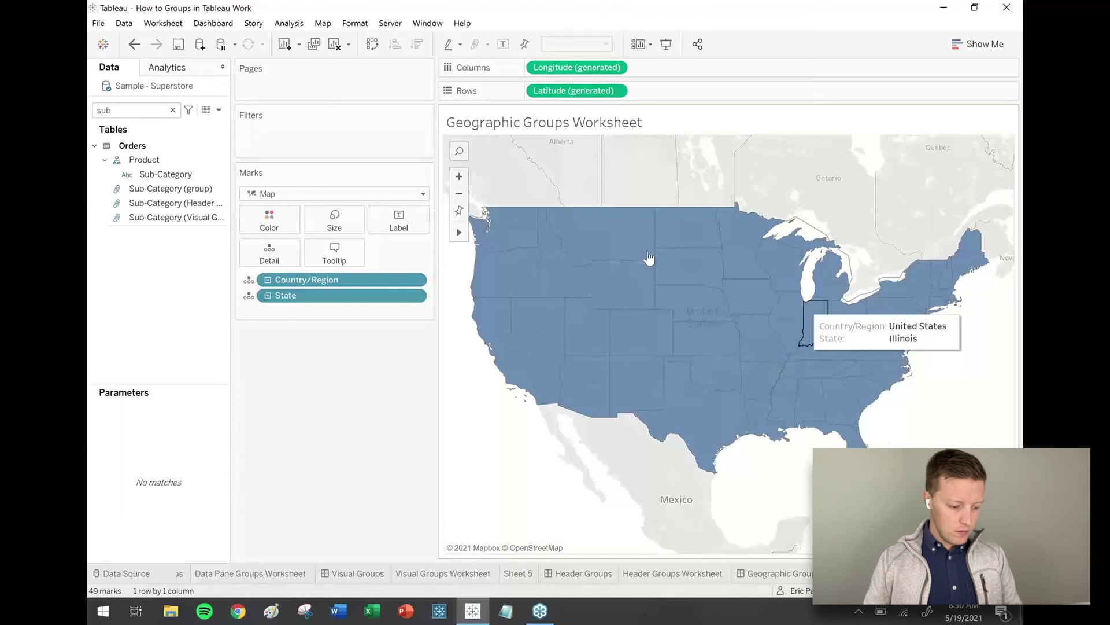
# - Lasso the 11 western states from Washington to California and group them by State, Country/Region
pyautogui.moveTo(521, 187); pyautogui.dragTo(455, 269)
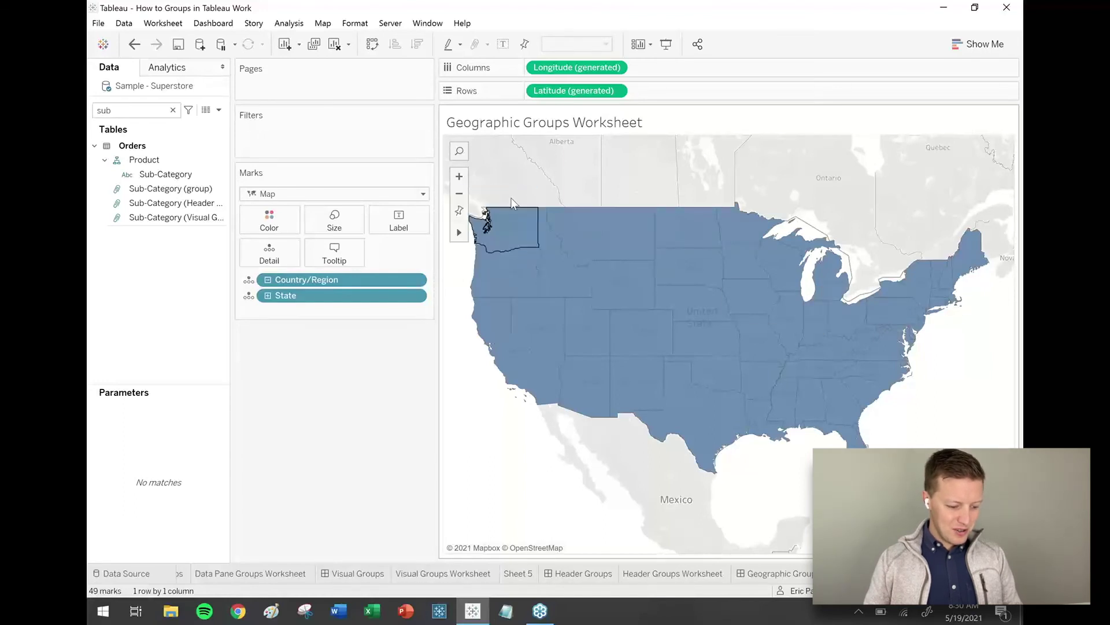
pyautogui.moveTo(459, 232)
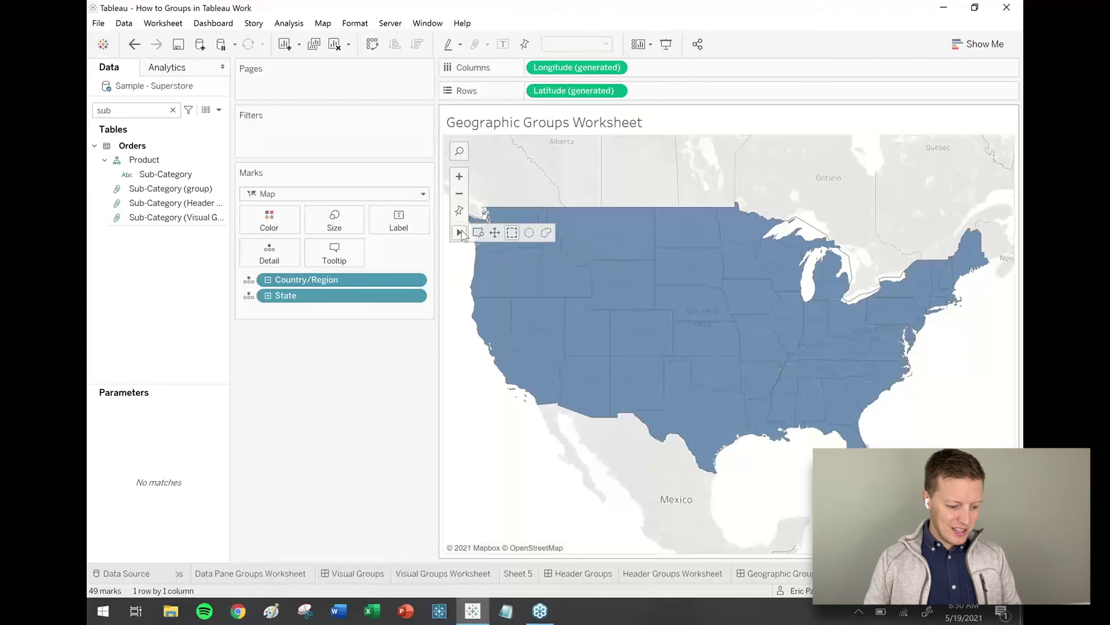
pyautogui.click(546, 233)
pyautogui.moveTo(559, 183)
pyautogui.mouseDown()
pyautogui.moveTo(509, 178)
pyautogui.moveTo(563, 187)
pyautogui.mouseUp()
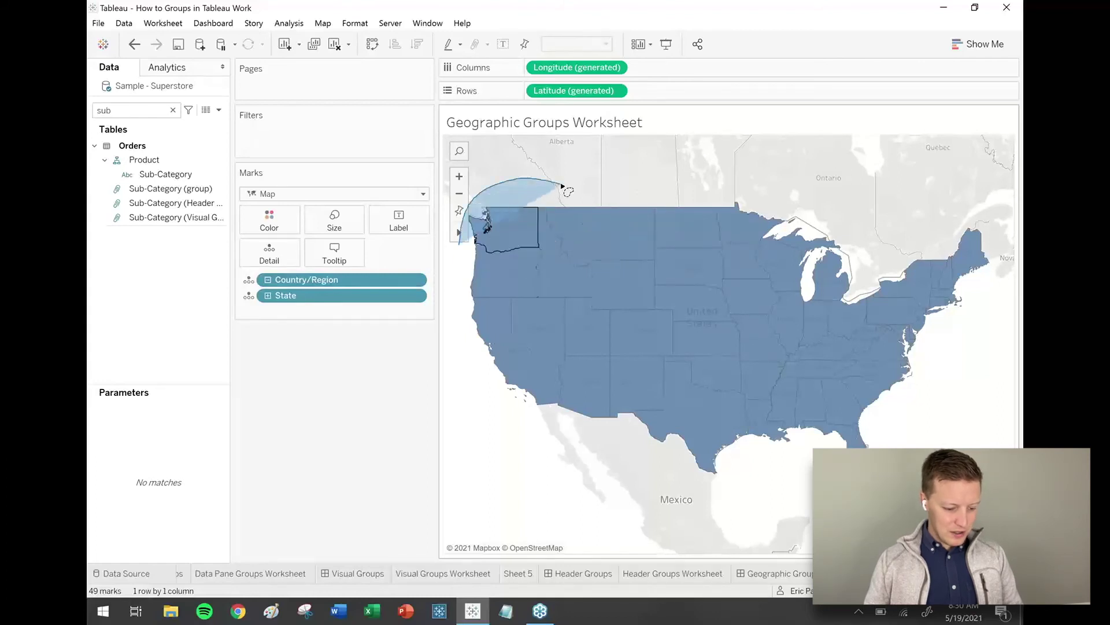
pyautogui.moveTo(460, 243)
pyautogui.mouseDown()
pyautogui.moveTo(472, 358)
pyautogui.moveTo(497, 408)
pyautogui.moveTo(538, 428)
pyautogui.moveTo(604, 414)
pyautogui.moveTo(630, 344)
pyautogui.moveTo(618, 249)
pyautogui.moveTo(602, 194)
pyautogui.moveTo(562, 187)
pyautogui.mouseUp()
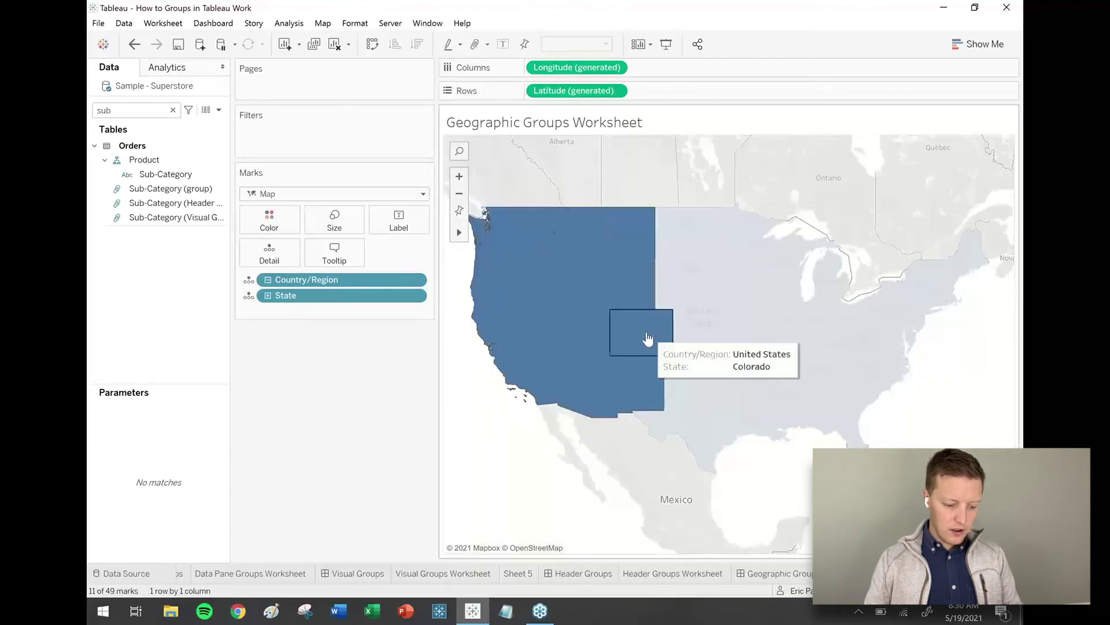
pyautogui.moveTo(606, 286)
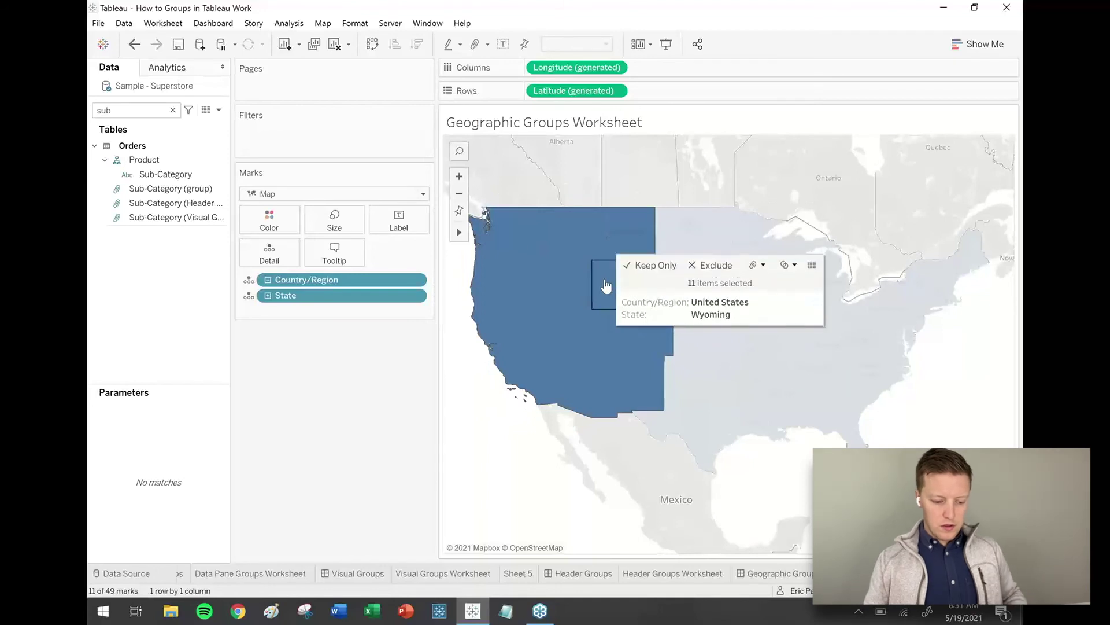
pyautogui.click(757, 267)
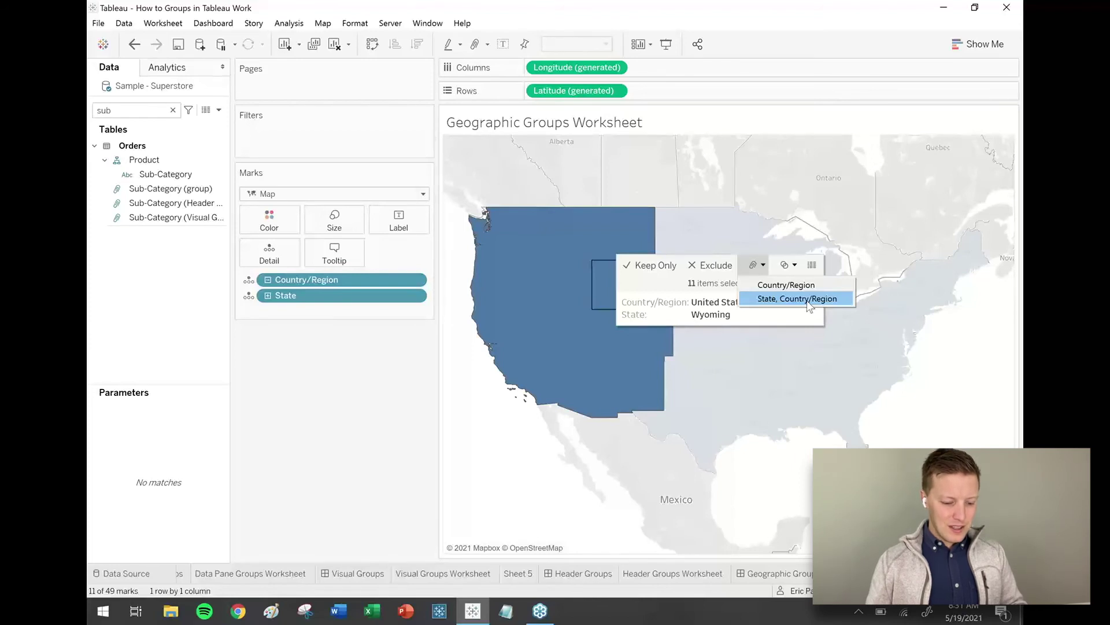
pyautogui.click(808, 299)
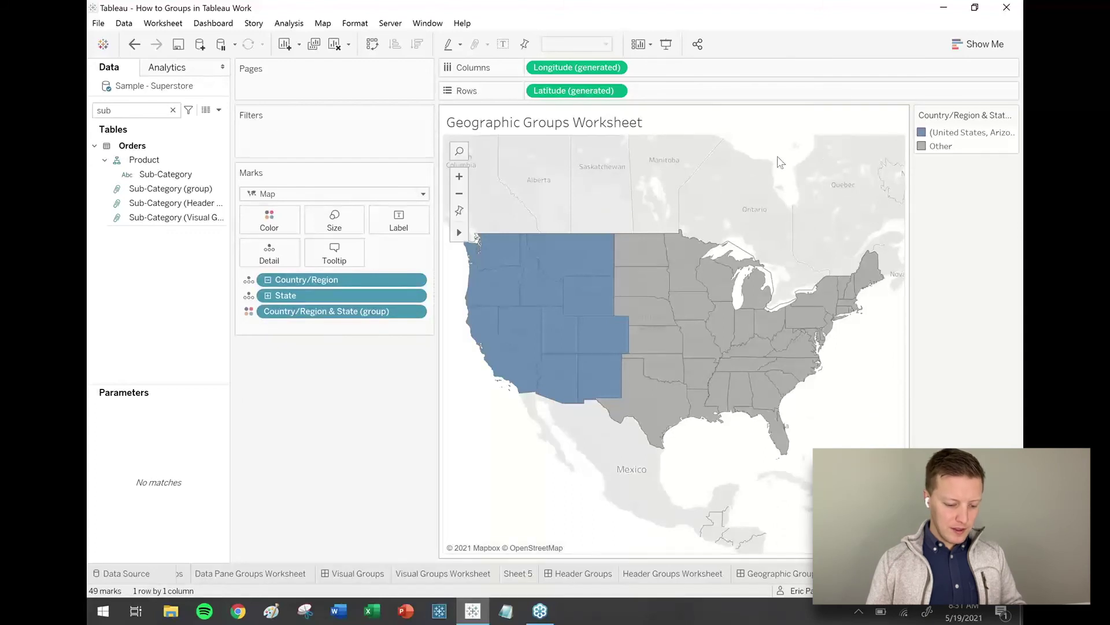
# - Group the nine northeastern states into an orange territory, then clear the selection
pyautogui.moveTo(875, 237)
pyautogui.mouseDown()
pyautogui.moveTo(817, 257)
pyautogui.moveTo(803, 278)
pyautogui.moveTo(794, 305)
pyautogui.moveTo(831, 320)
pyautogui.moveTo(868, 287)
pyautogui.moveTo(875, 232)
pyautogui.moveTo(856, 221)
pyautogui.moveTo(830, 260)
pyautogui.mouseUp()
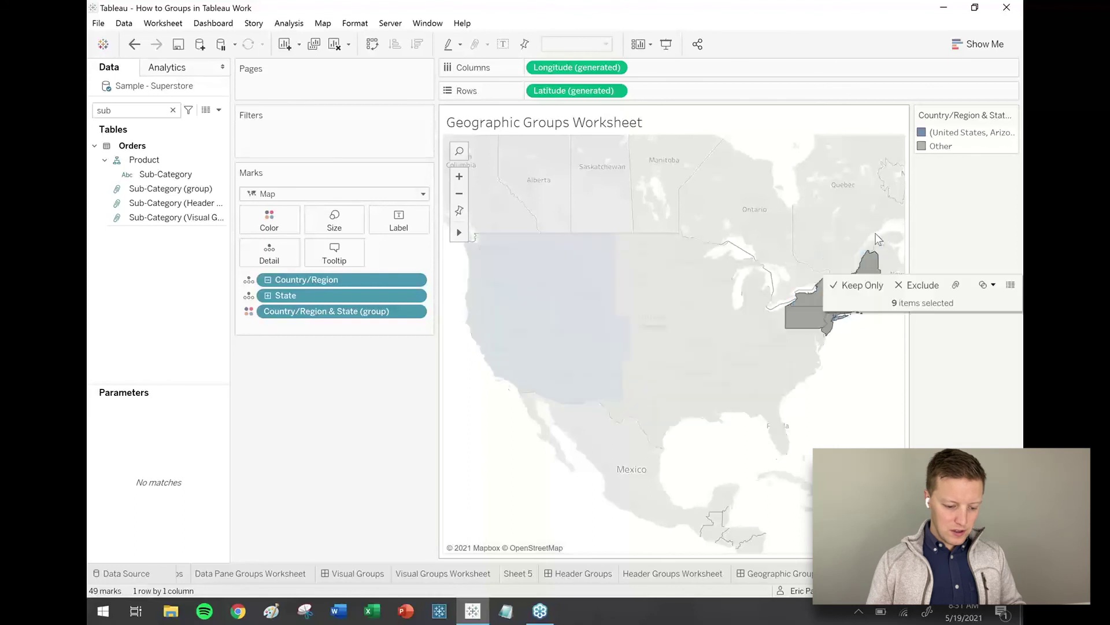
pyautogui.click(956, 284)
pyautogui.click(738, 144)
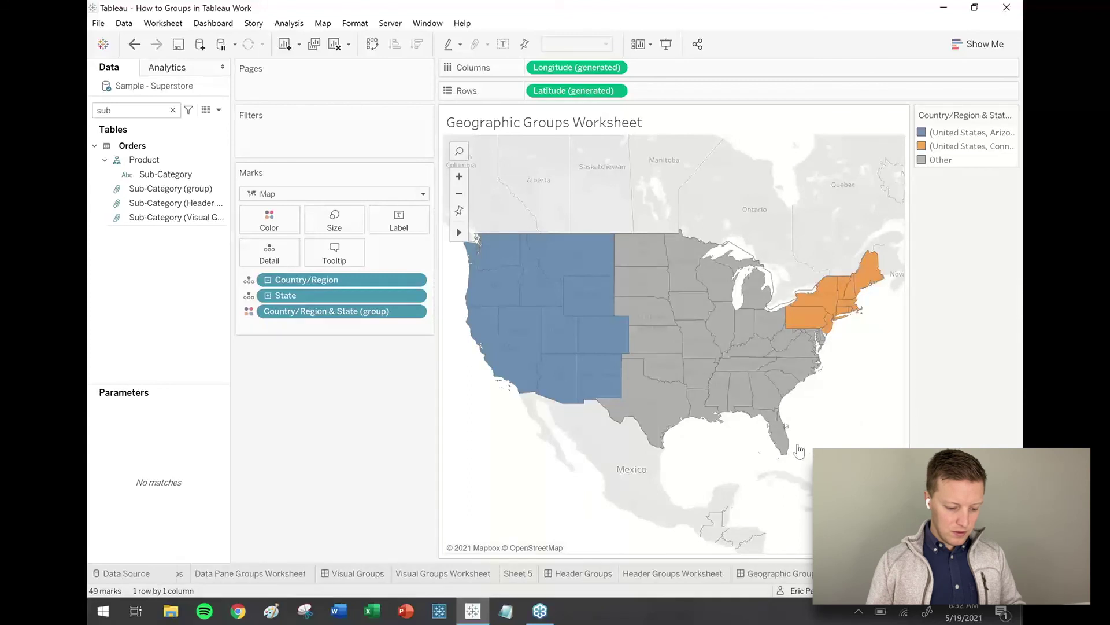
# - Select the seven southeastern states, then group the Midwest states into a teal territory
pyautogui.moveTo(826, 433)
pyautogui.mouseDown()
pyautogui.moveTo(792, 399)
pyautogui.moveTo(798, 371)
pyautogui.moveTo(788, 362)
pyautogui.moveTo(720, 389)
pyautogui.moveTo(727, 429)
pyautogui.moveTo(777, 443)
pyautogui.mouseUp()
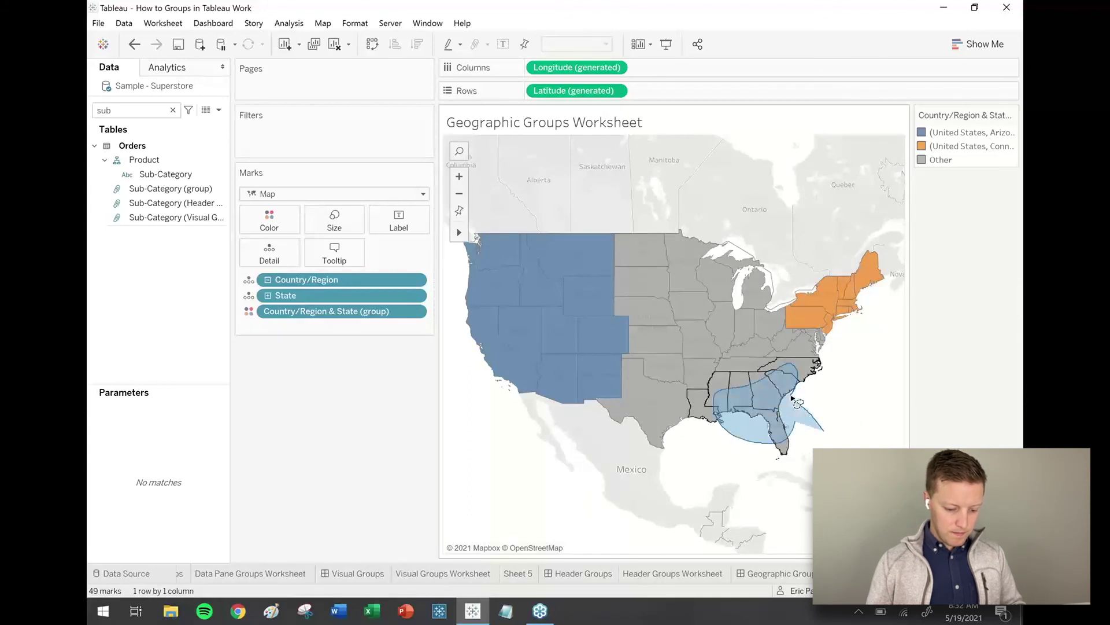
pyautogui.moveTo(792, 399); pyautogui.dragTo(799, 403)
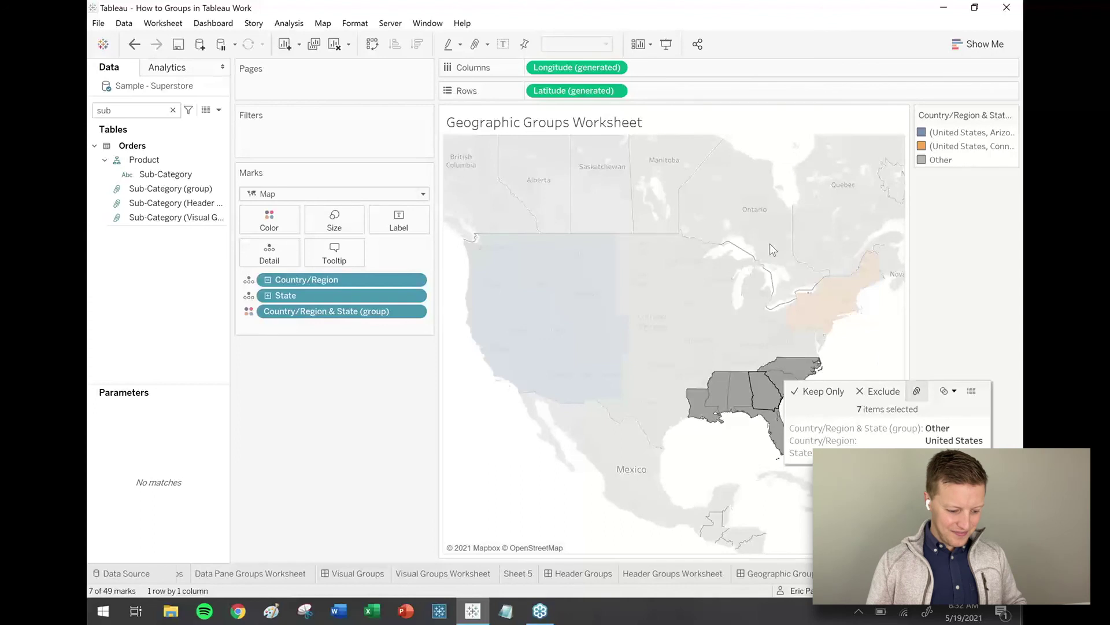
pyautogui.moveTo(769, 253)
pyautogui.mouseDown()
pyautogui.moveTo(683, 209)
pyautogui.moveTo(629, 231)
pyautogui.moveTo(660, 299)
pyautogui.moveTo(726, 310)
pyautogui.moveTo(773, 290)
pyautogui.moveTo(769, 304)
pyautogui.moveTo(769, 253)
pyautogui.mouseUp()
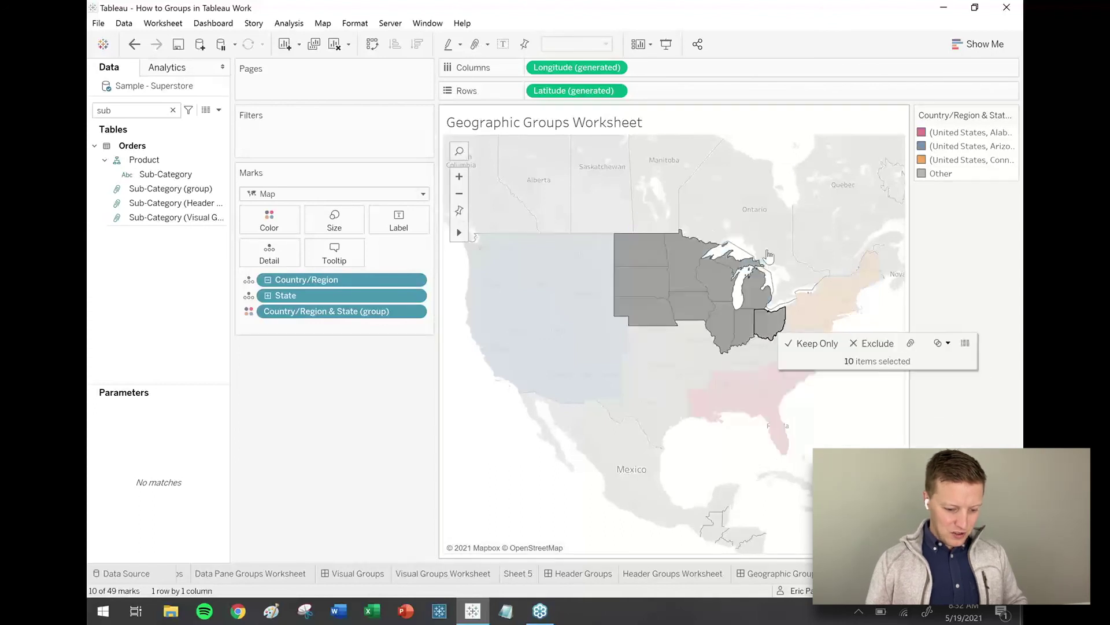
pyautogui.click(956, 240)
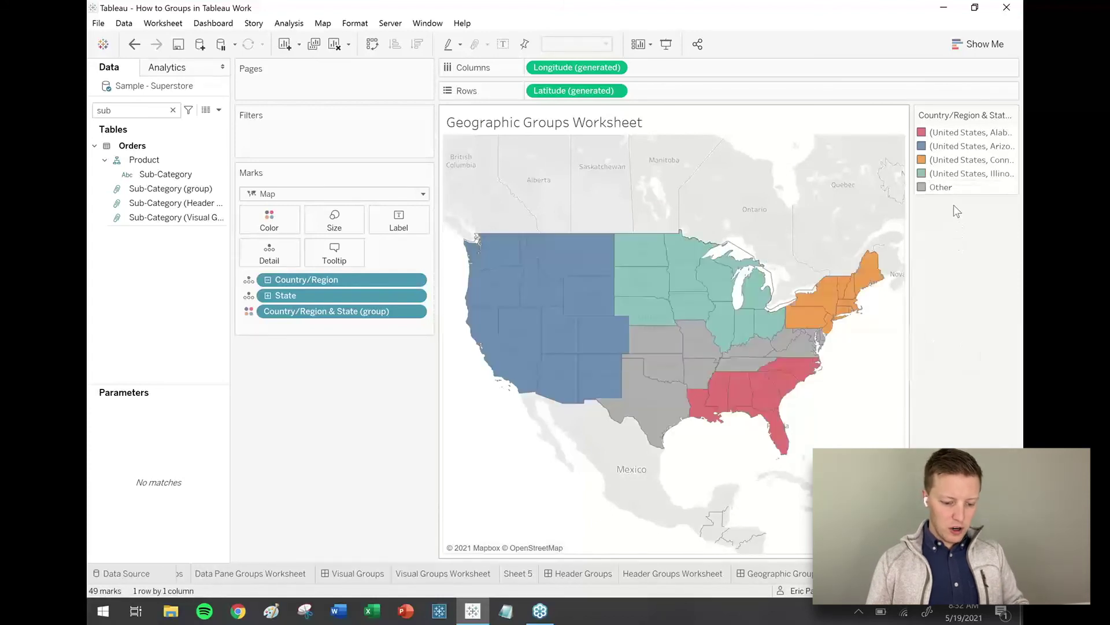
# - Alias the southeast territory as SE and the blue western territory as W
pyautogui.rightClick(949, 132)
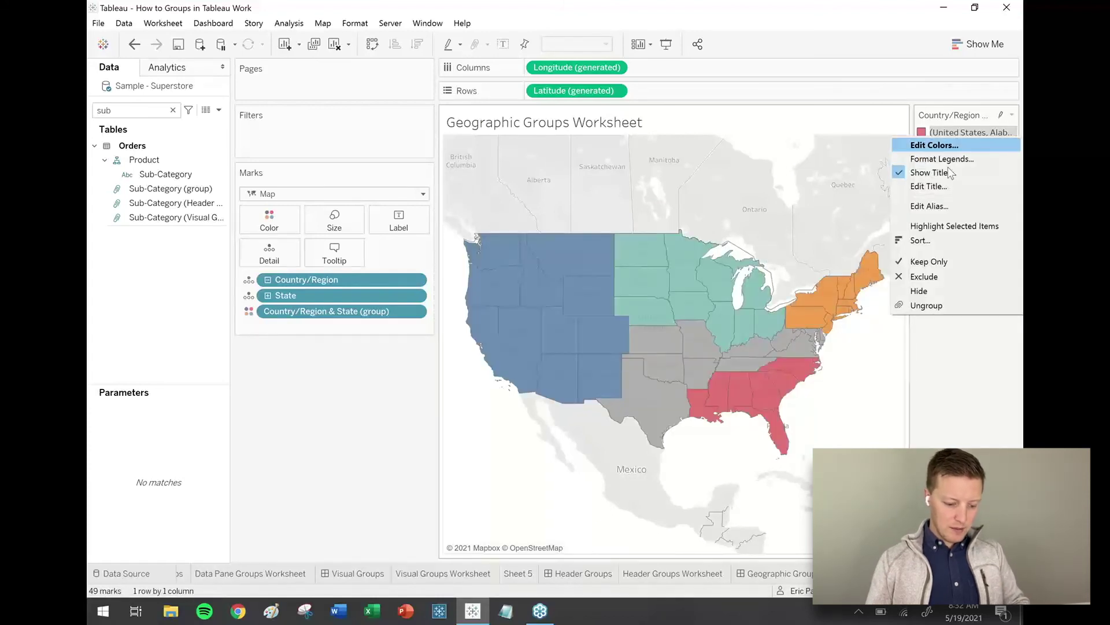
pyautogui.click(935, 206)
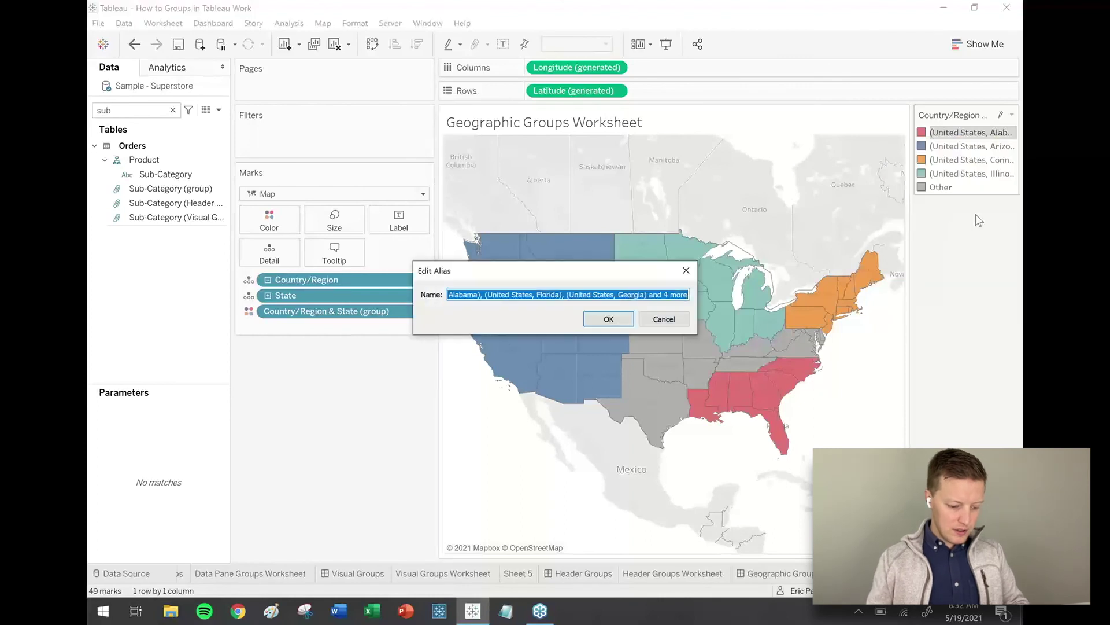
pyautogui.write('SE')
pyautogui.press('Return')
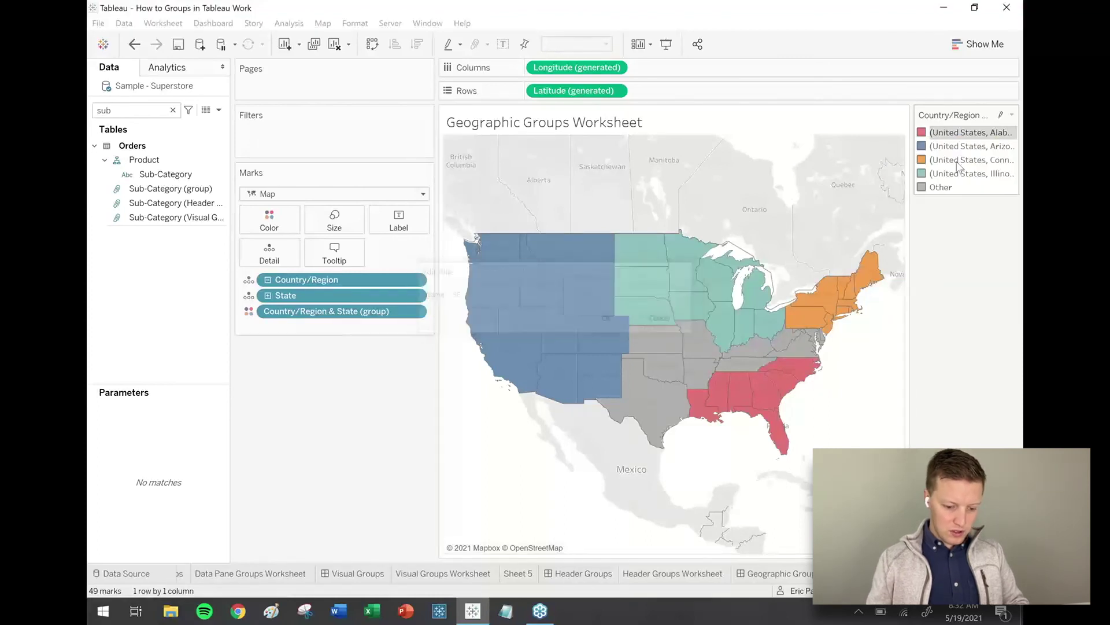
pyautogui.rightClick(954, 133)
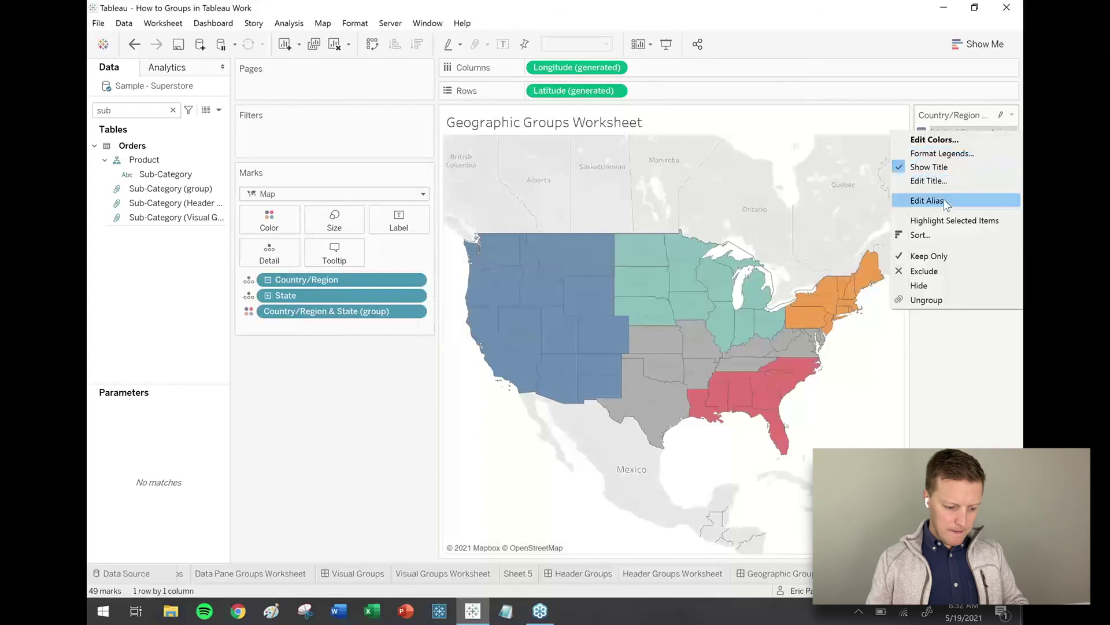
pyautogui.click(944, 199)
pyautogui.write('W')
pyautogui.click(602, 318)
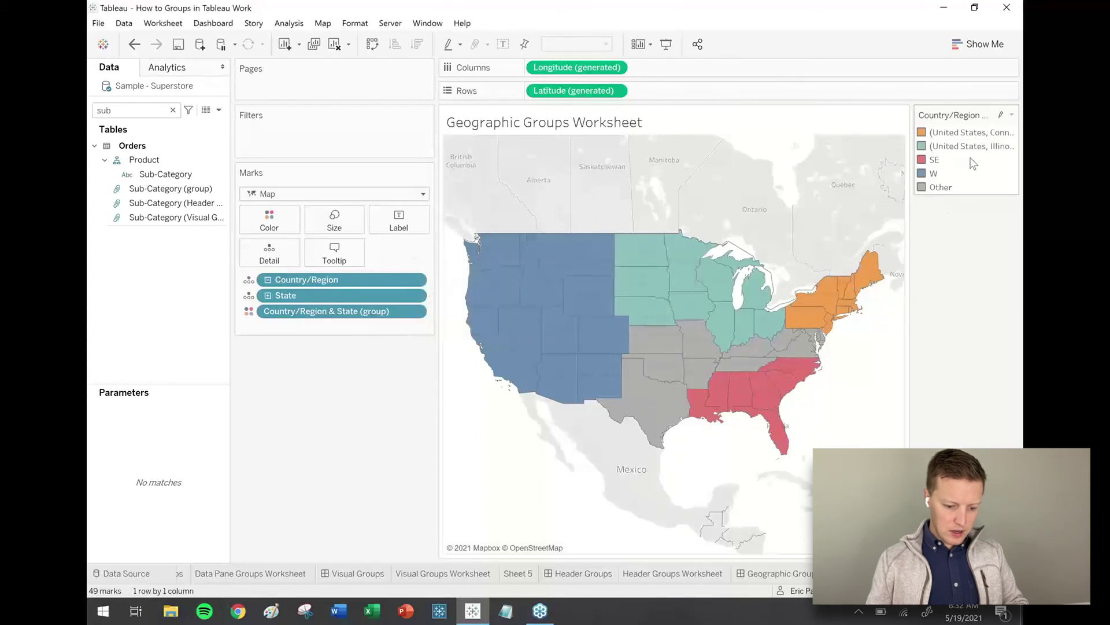
# - Alias the teal Midwest territory as NC
pyautogui.rightClick(963, 145)
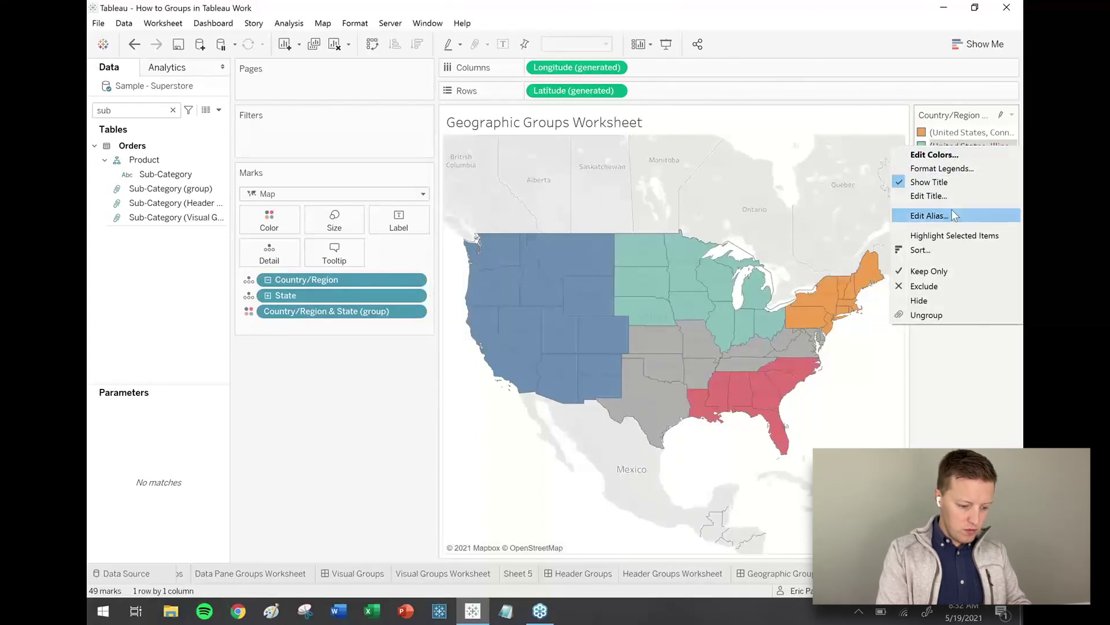
pyautogui.click(952, 211)
pyautogui.write('North ')
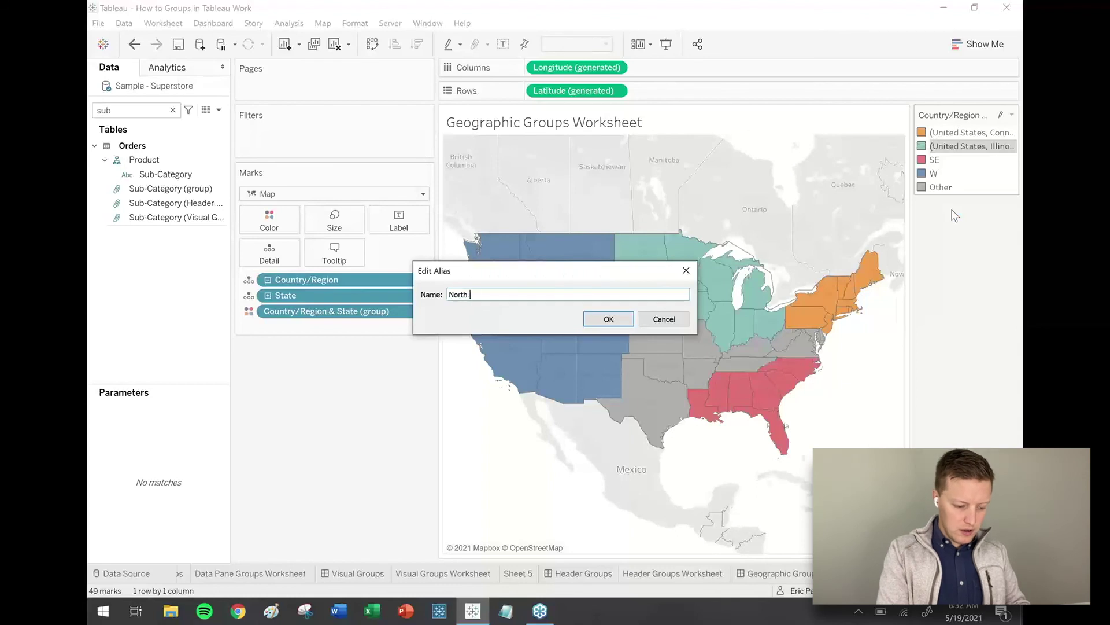
pyautogui.write('Cen')
pyautogui.press('BackSpace')
pyautogui.press('BackSpace')
pyautogui.press('BackSpace')
pyautogui.press('BackSpace')
pyautogui.press('BackSpace')
pyautogui.press('BackSpace')
pyautogui.press('BackSpace')
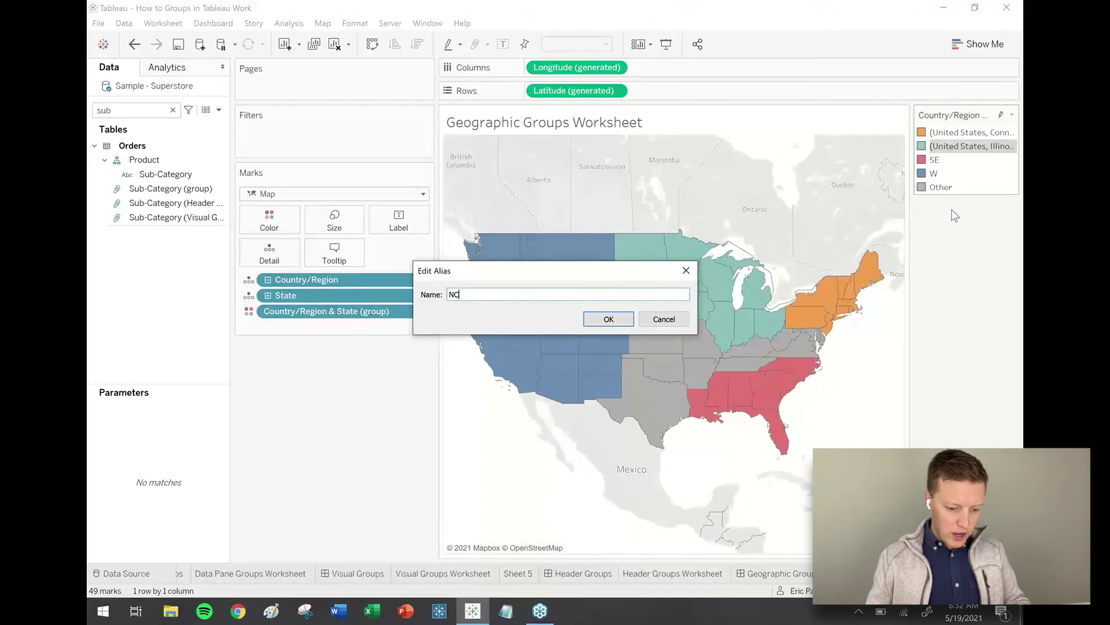
pyautogui.write('C')
pyautogui.click(604, 318)
# - Alias the Other group as SC and the orange northeast territory as NE
pyautogui.rightClick(941, 187)
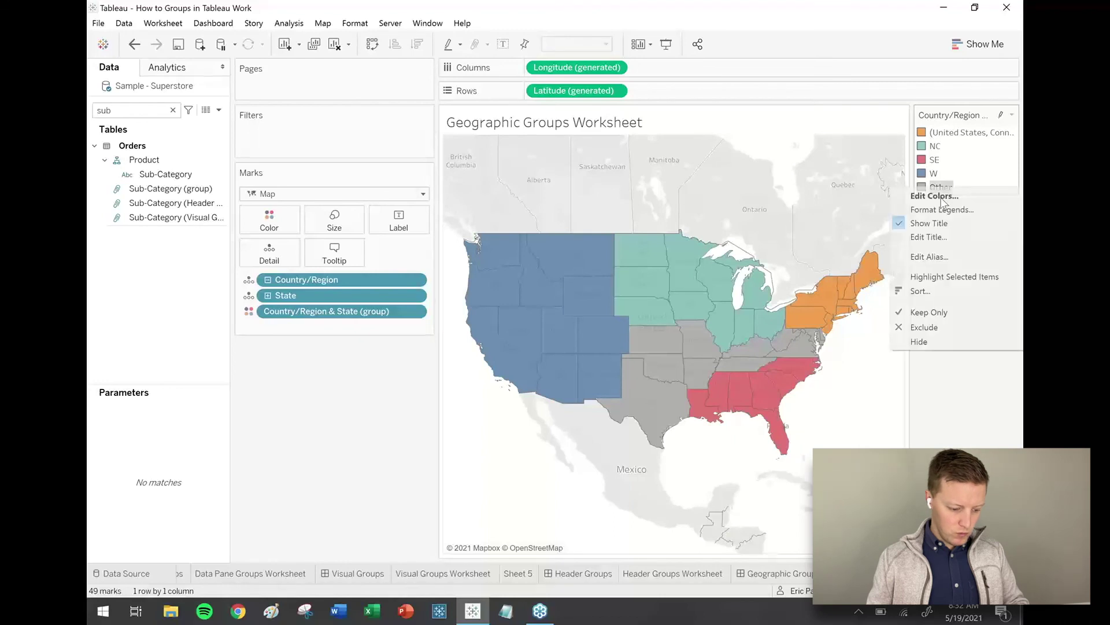
pyautogui.click(944, 258)
pyautogui.write('SC')
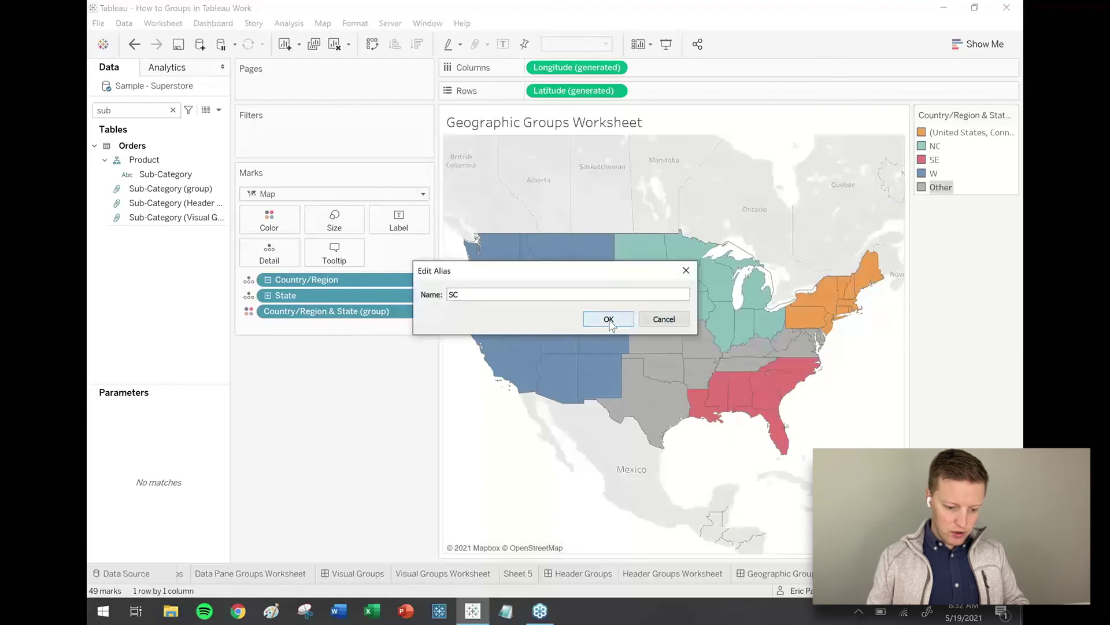
pyautogui.click(605, 318)
pyautogui.rightClick(955, 135)
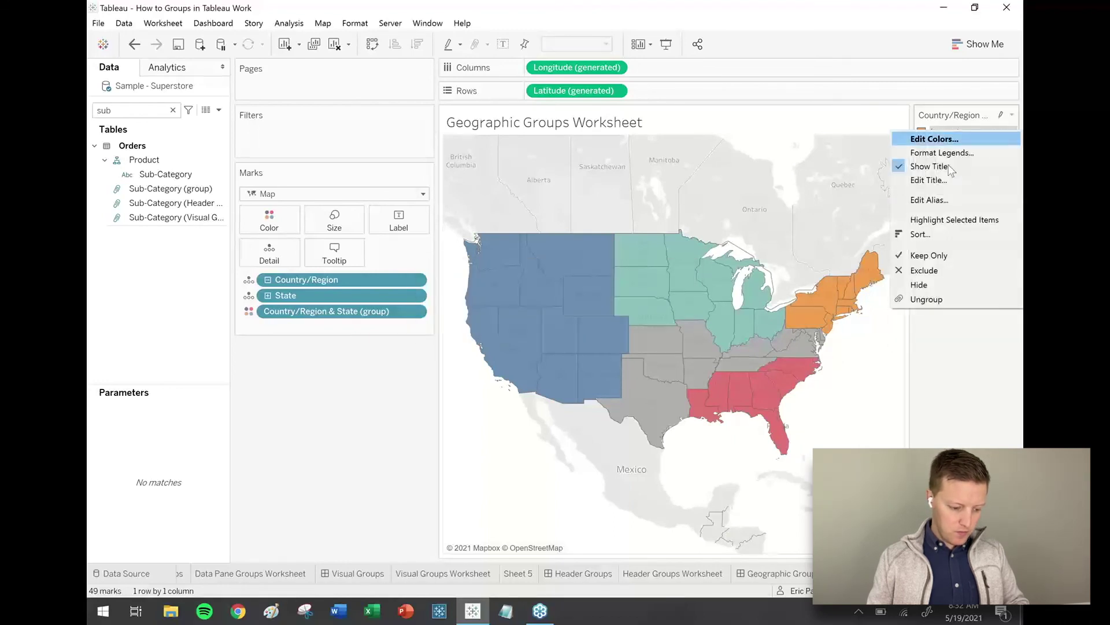
pyautogui.click(944, 205)
pyautogui.write('NE')
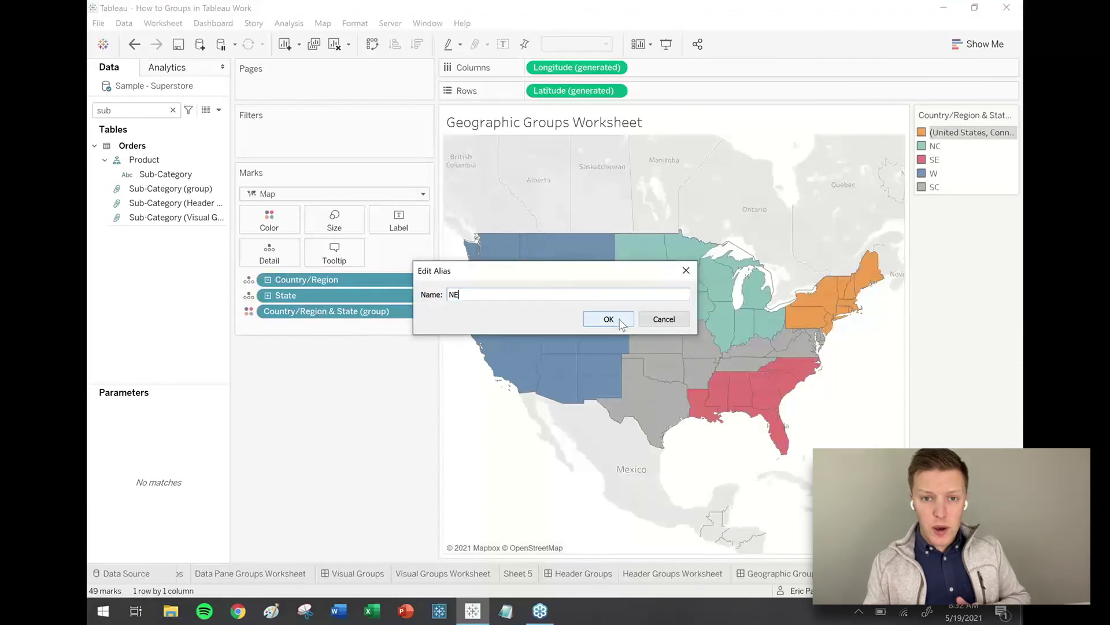
pyautogui.click(614, 318)
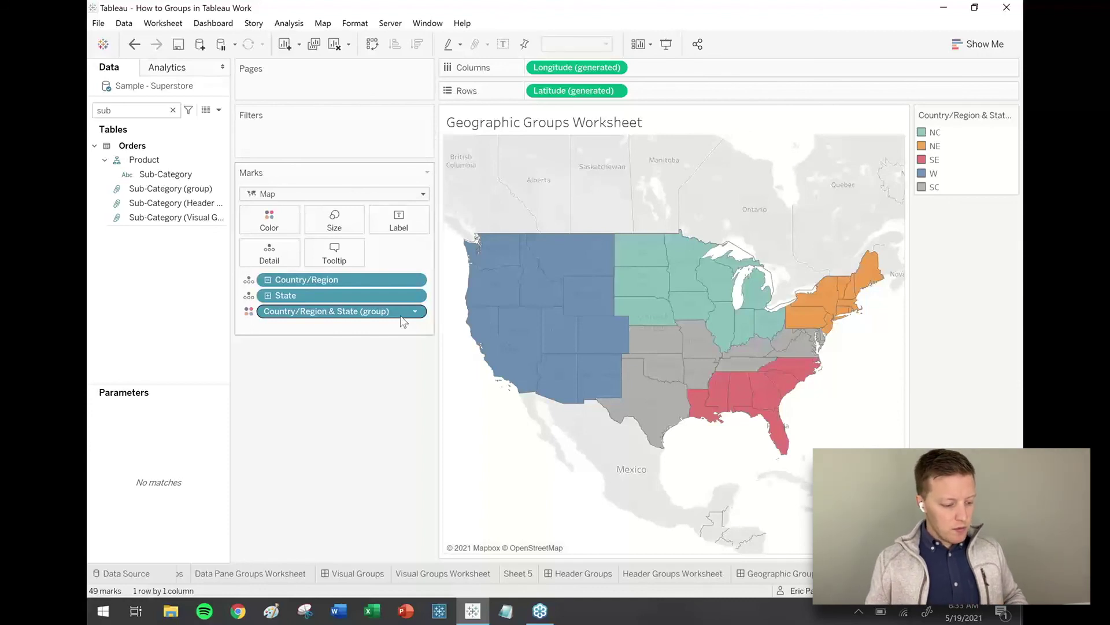
# - Remove the Country/Region and State fields from the Marks card
pyautogui.click(321, 281)
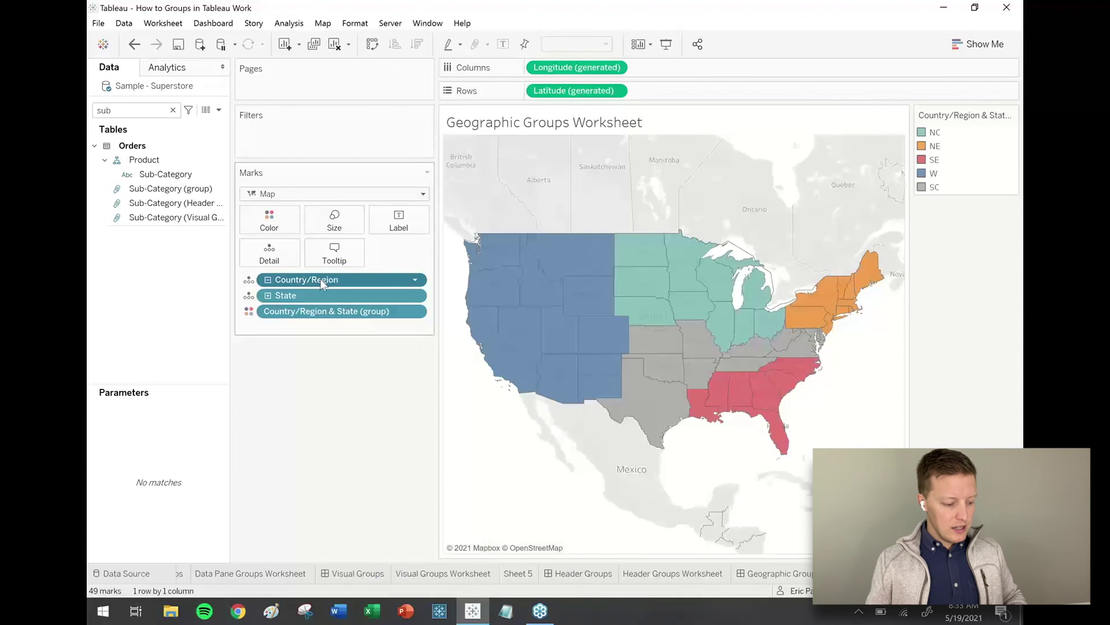
pyautogui.keyDown('ctrl'); pyautogui.click(314, 293); pyautogui.keyUp('ctrl')
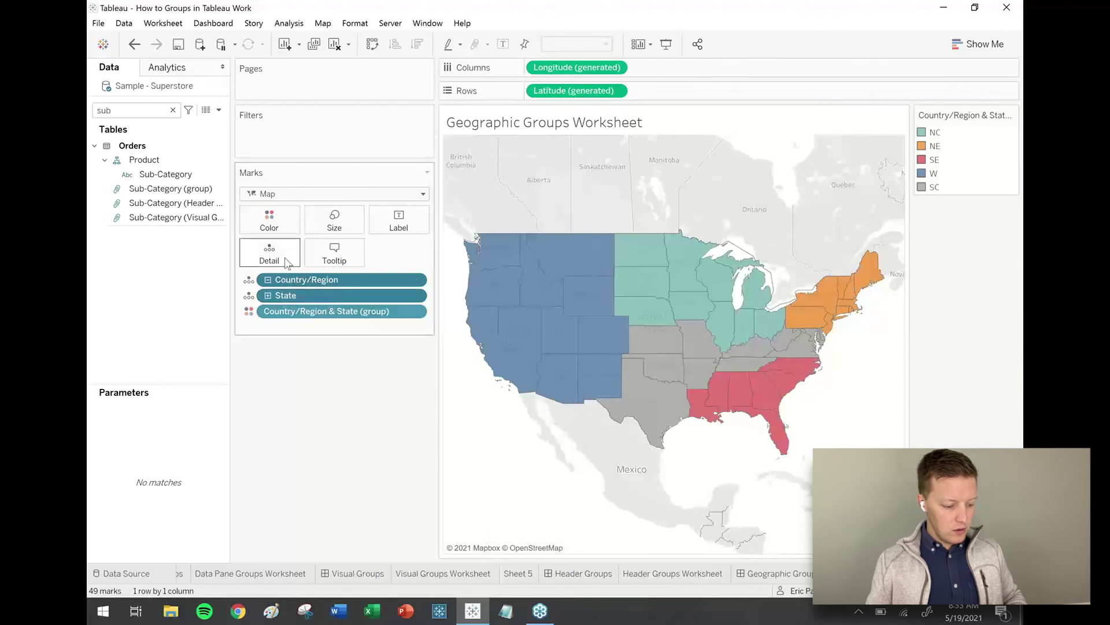
pyautogui.rightClick(325, 280)
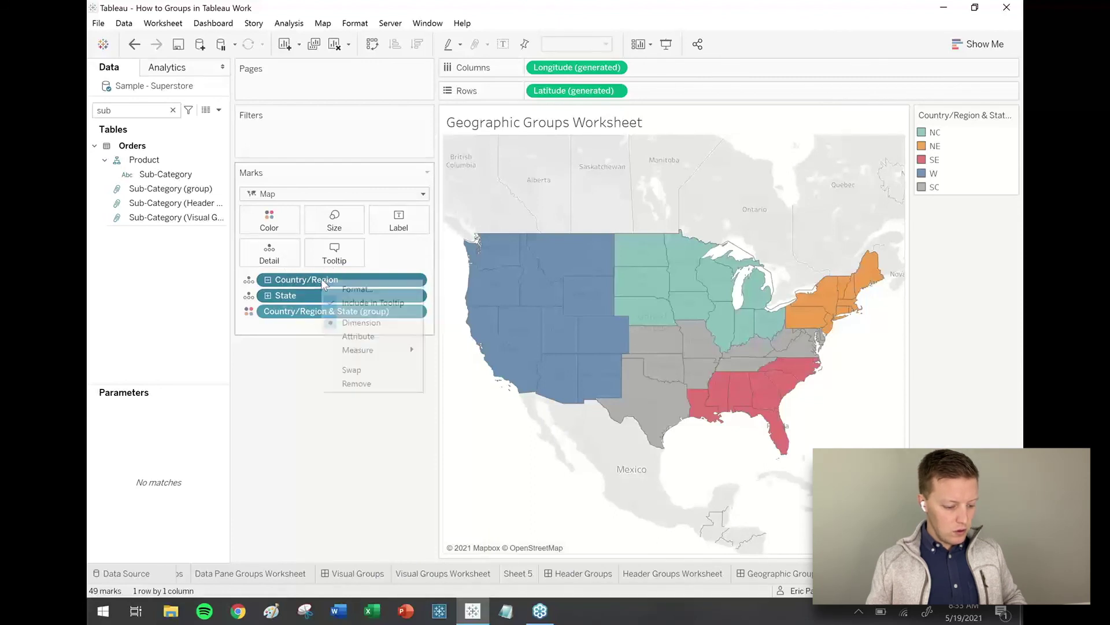
pyautogui.click(359, 384)
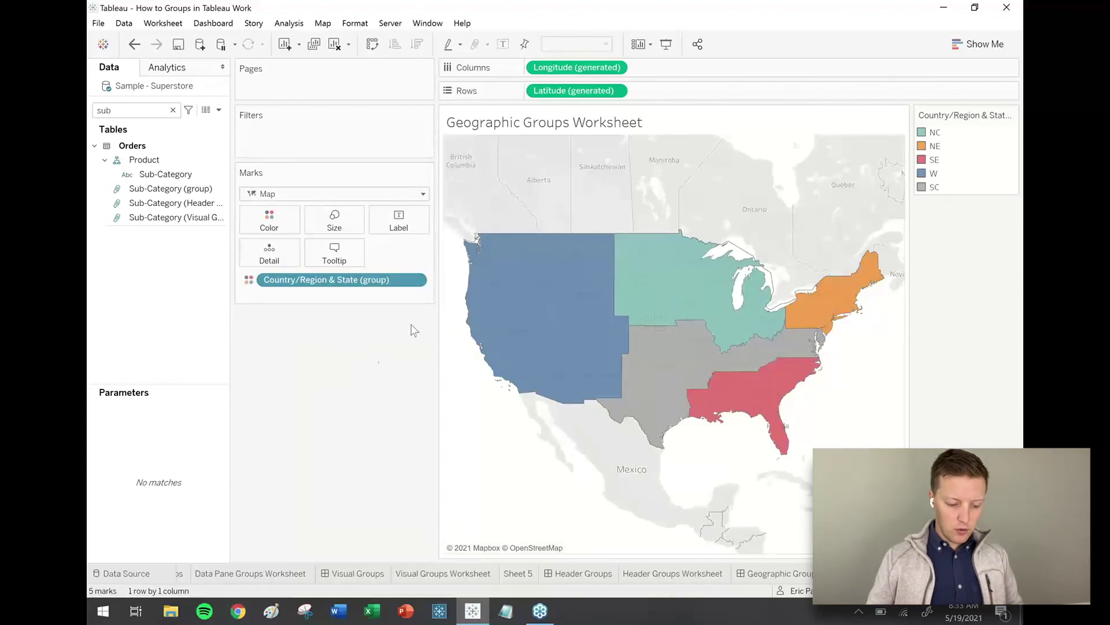
# - Check the merged W, NE and NC territories on the map, then clear the selection
pyautogui.click(540, 287)
pyautogui.click(837, 313)
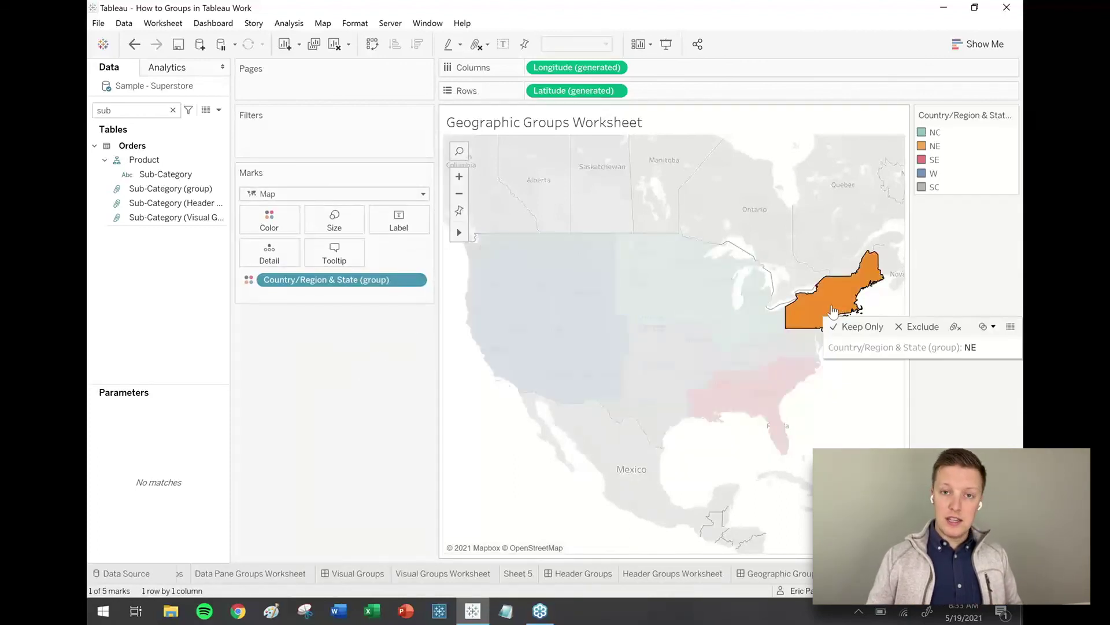
pyautogui.click(688, 288)
pyautogui.click(676, 287)
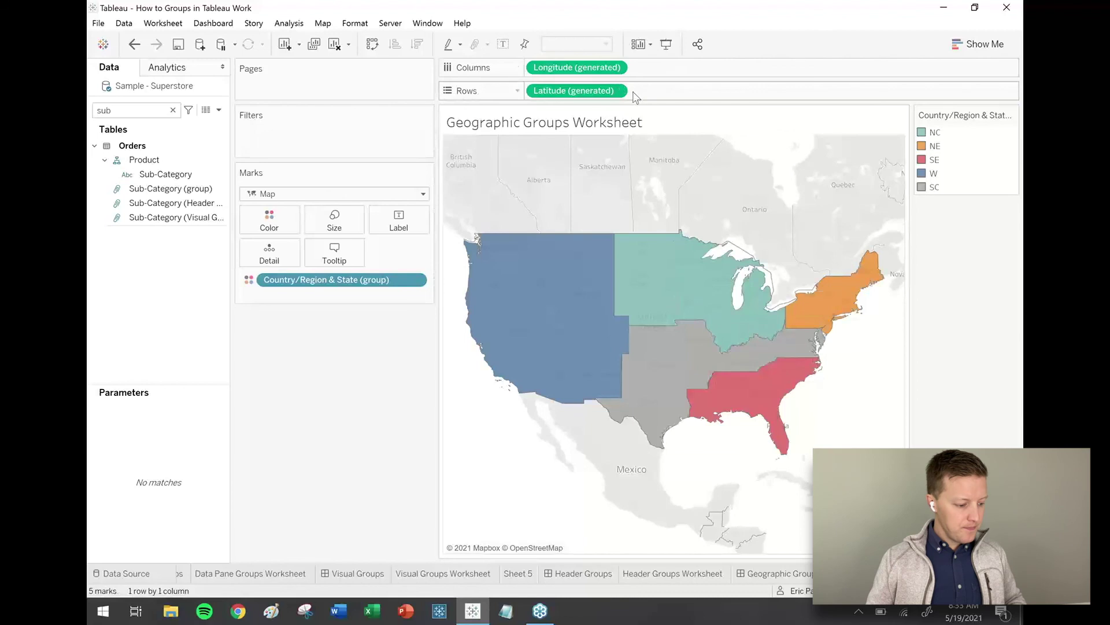
# - Search the Data pane for 'state' and widen it to show Country/Region & State (group)
pyautogui.click(172, 110)
pyautogui.write('state')
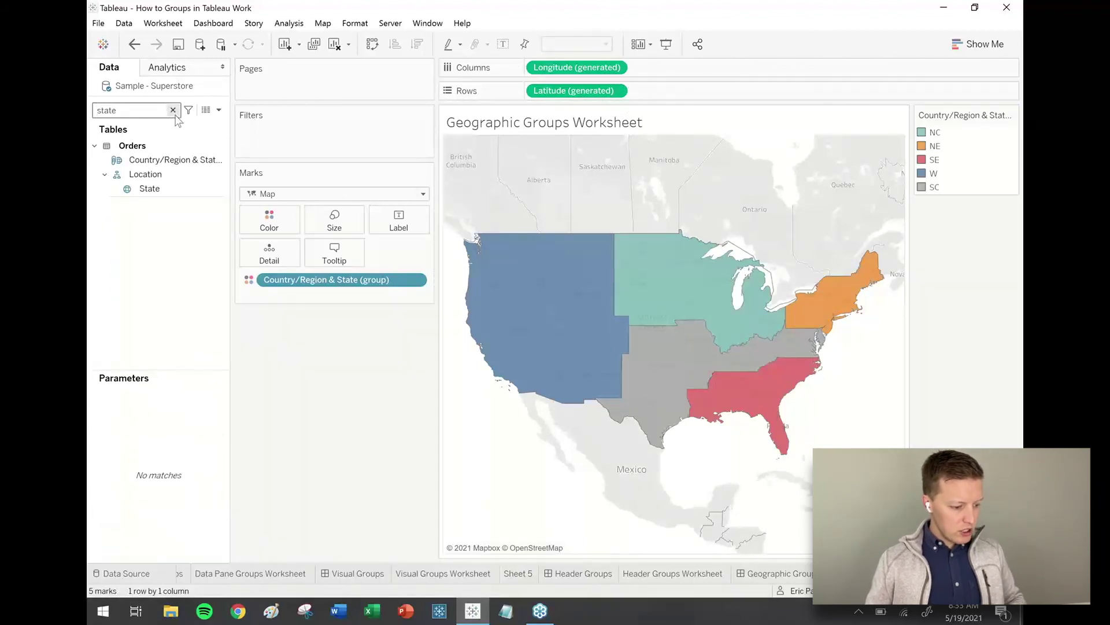
pyautogui.click(198, 161)
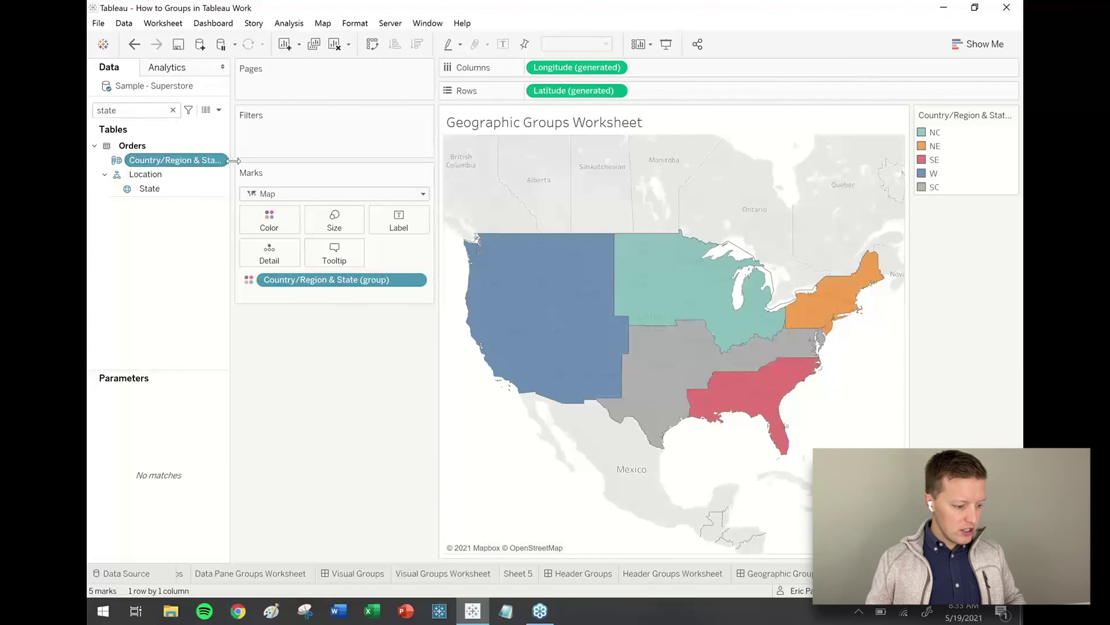
pyautogui.moveTo(234, 161); pyautogui.dragTo(268, 160)
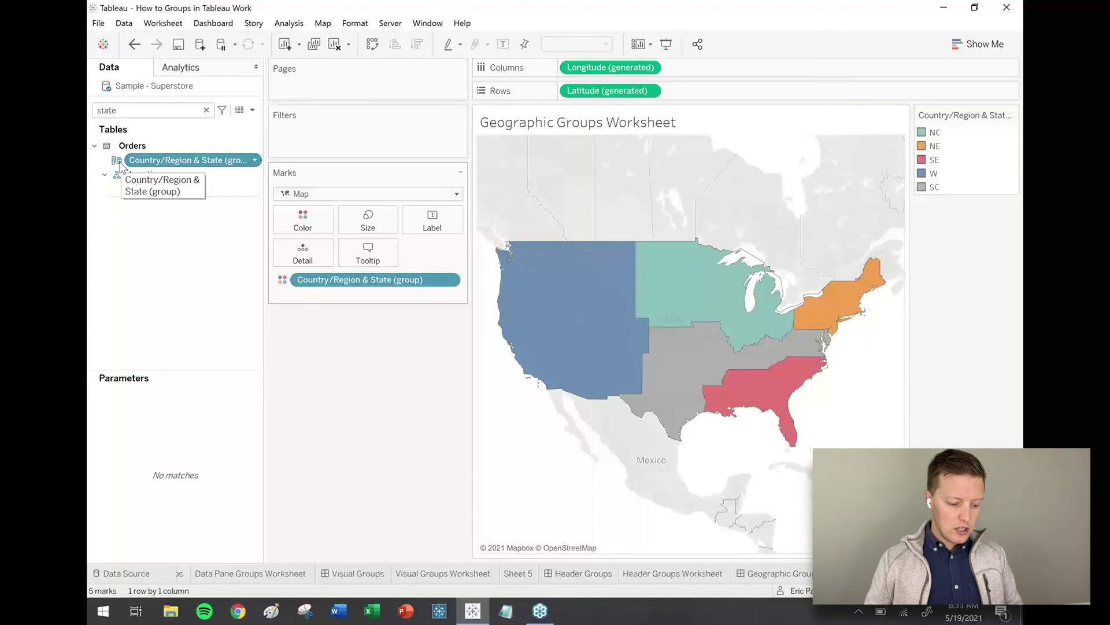
# - Check the W and SC territories on the map, then clear the selection
pyautogui.click(550, 301)
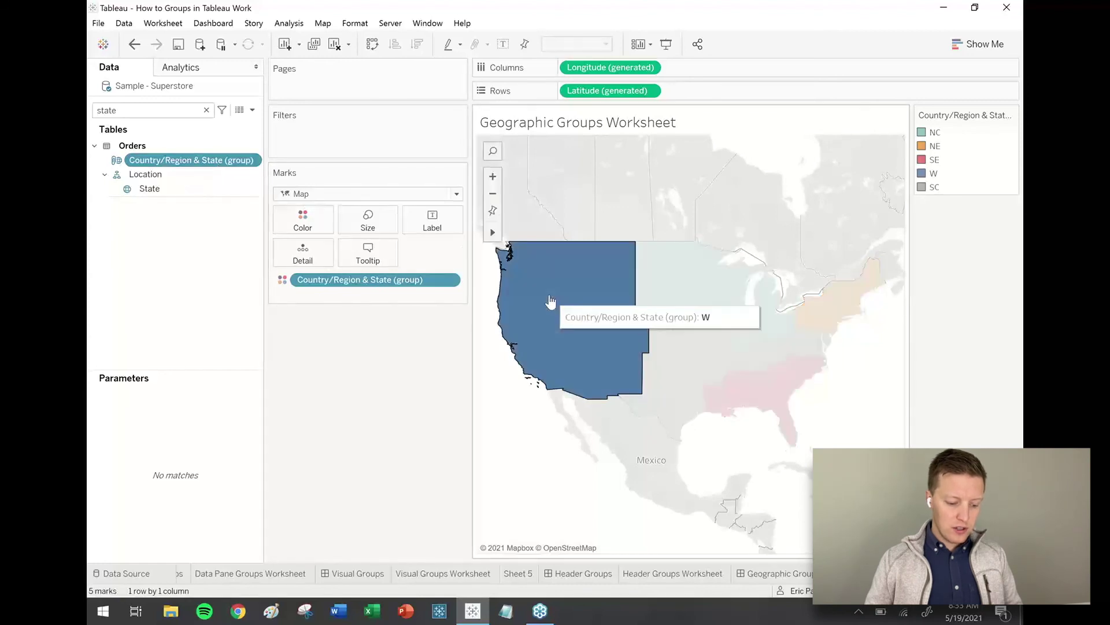
pyautogui.click(691, 408)
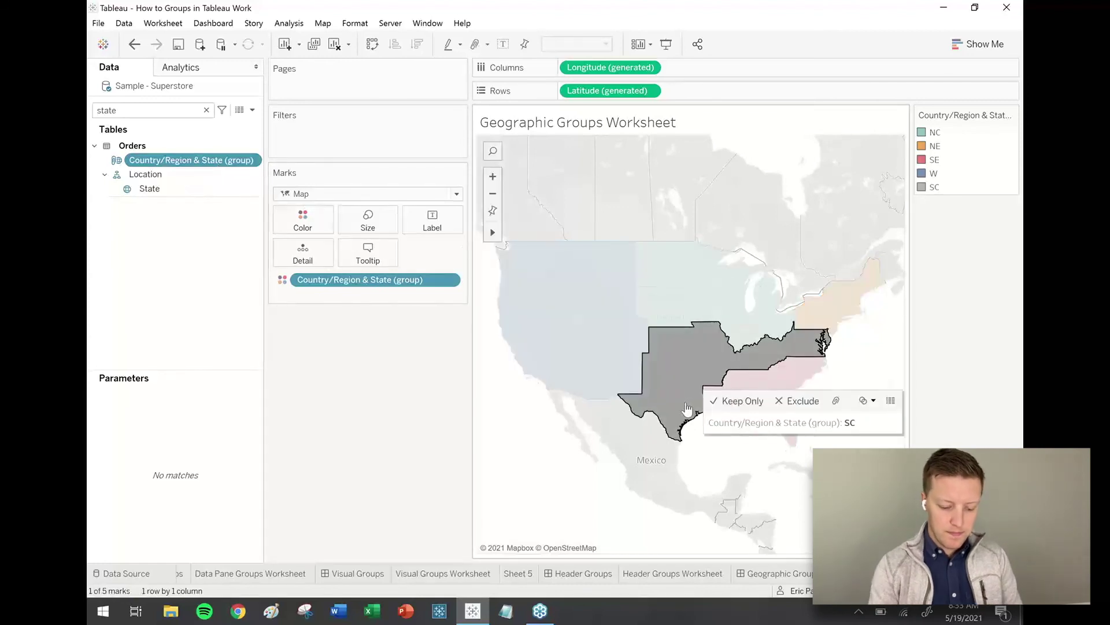
pyautogui.click(688, 410)
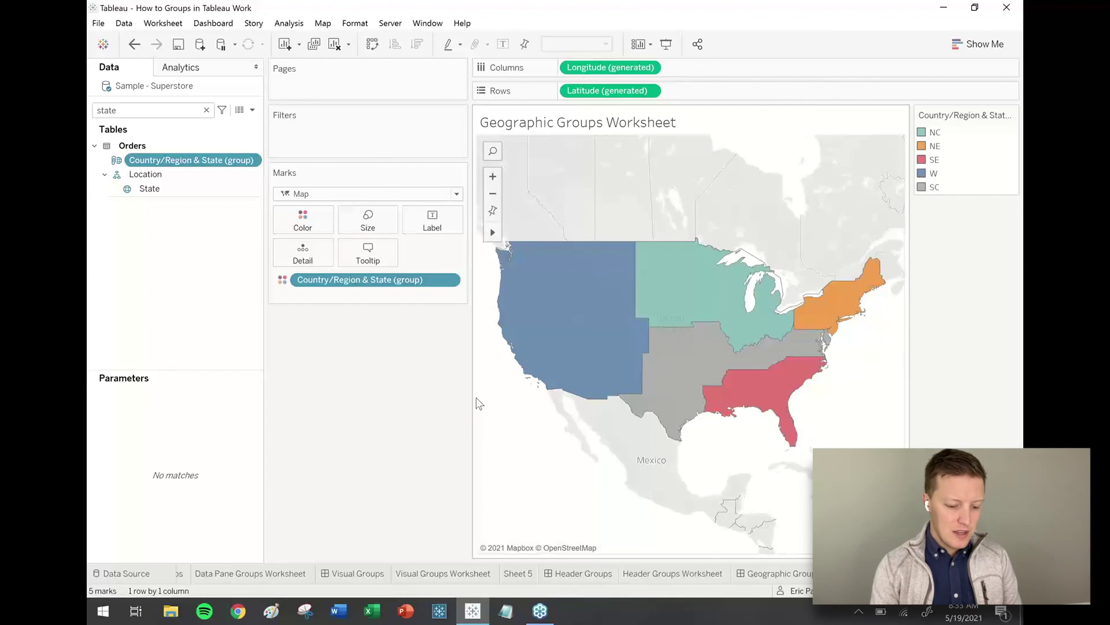